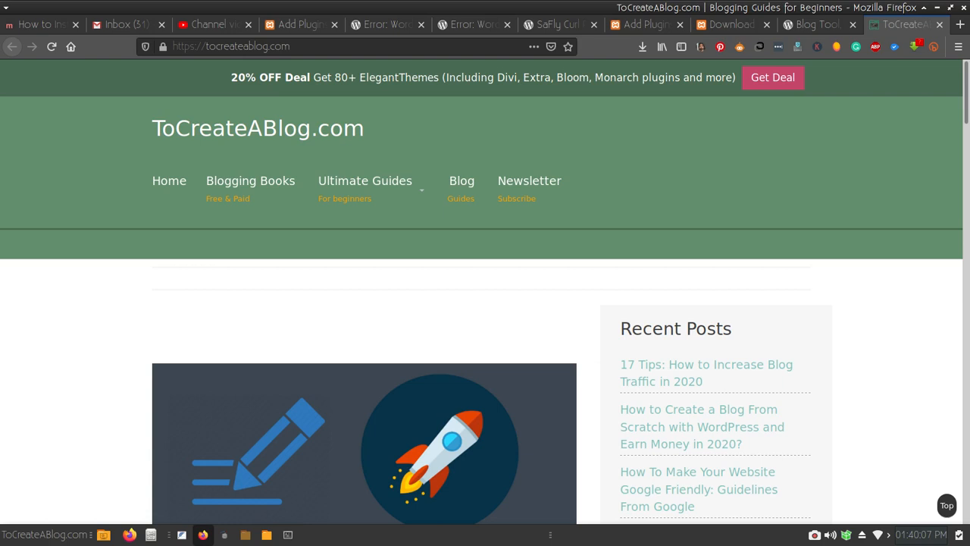
- Skim the ToCreateABlog.com page, then switch to the WordPress.org tab
mouse_move(364, 182)
scroll(485, 303, down, 5)
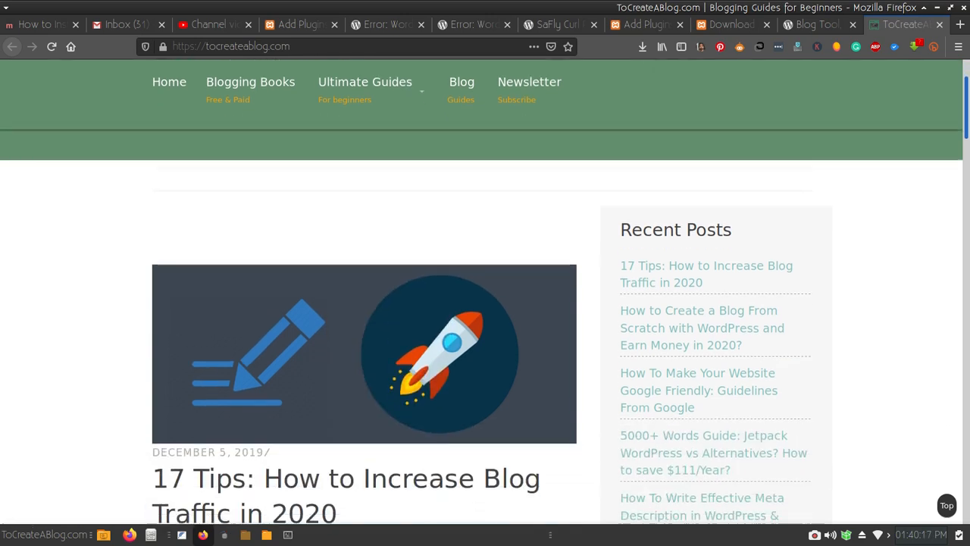
scroll(485, 303, down, 5)
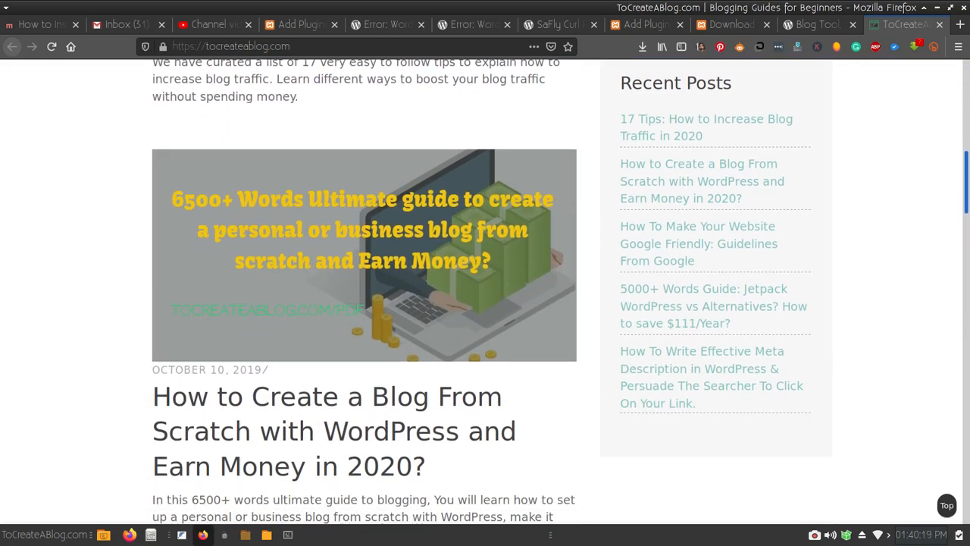
scroll(485, 303, up, 10)
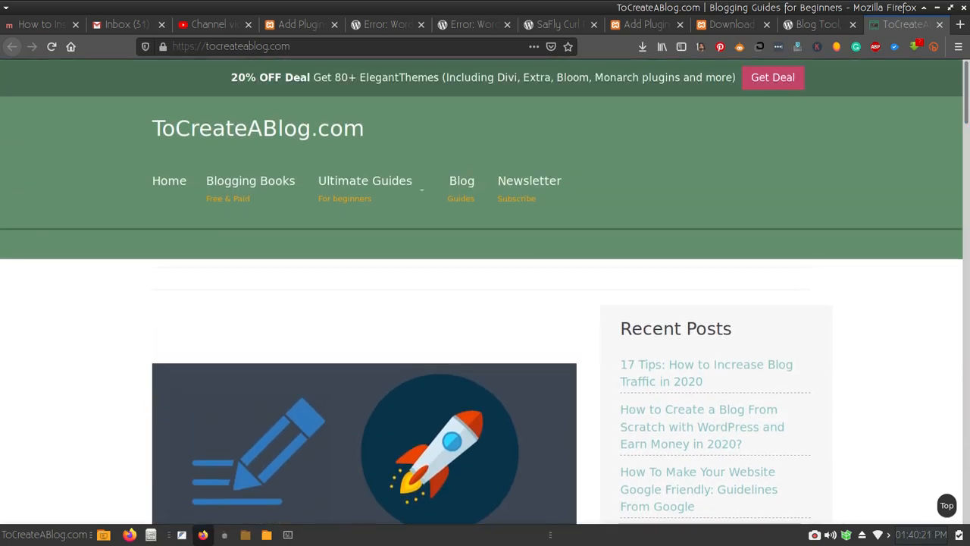
click(817, 24)
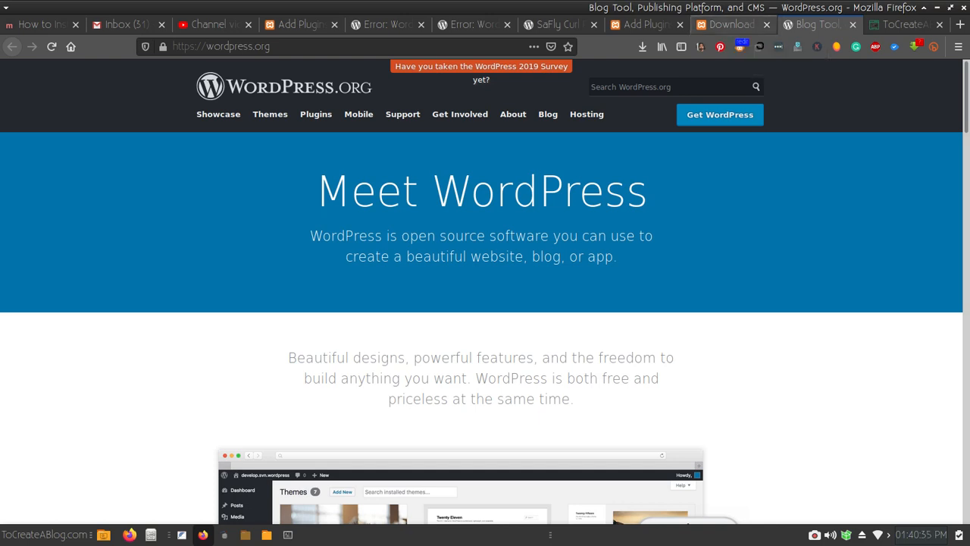
- Check the Linux section of the XAMPP download page, then bring up the /opt/lampp/htdocs/latest file manager
click(731, 25)
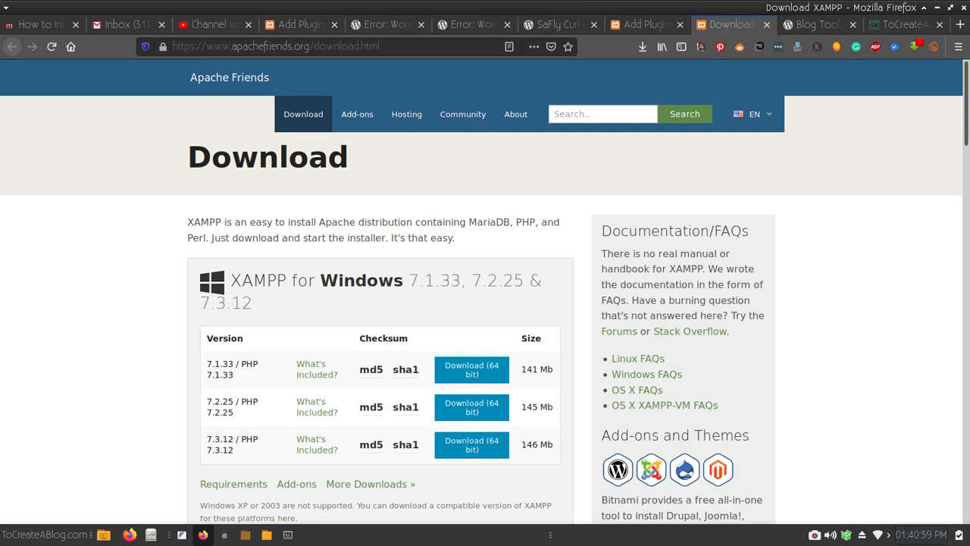
scroll(485, 291, down, 3)
scroll(485, 291, down, 4)
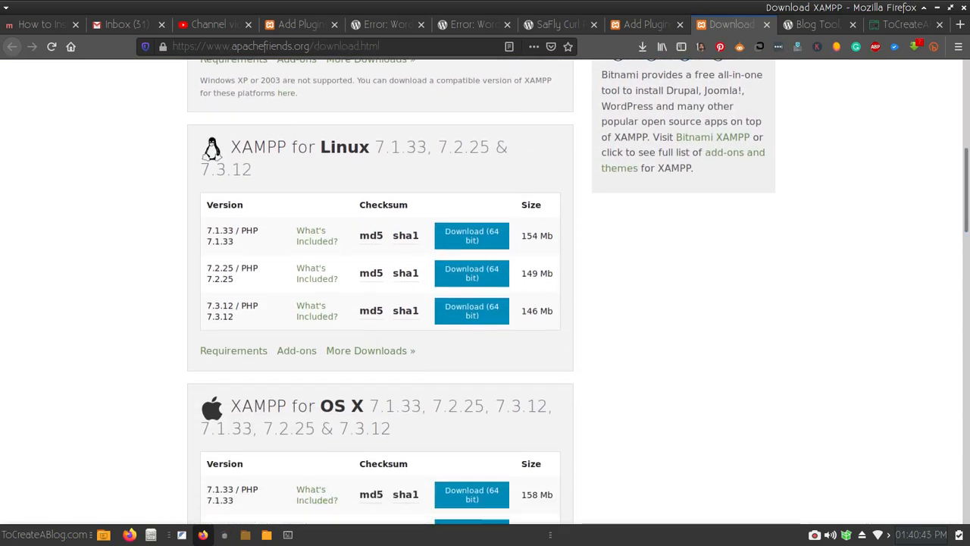
mouse_move(370, 318)
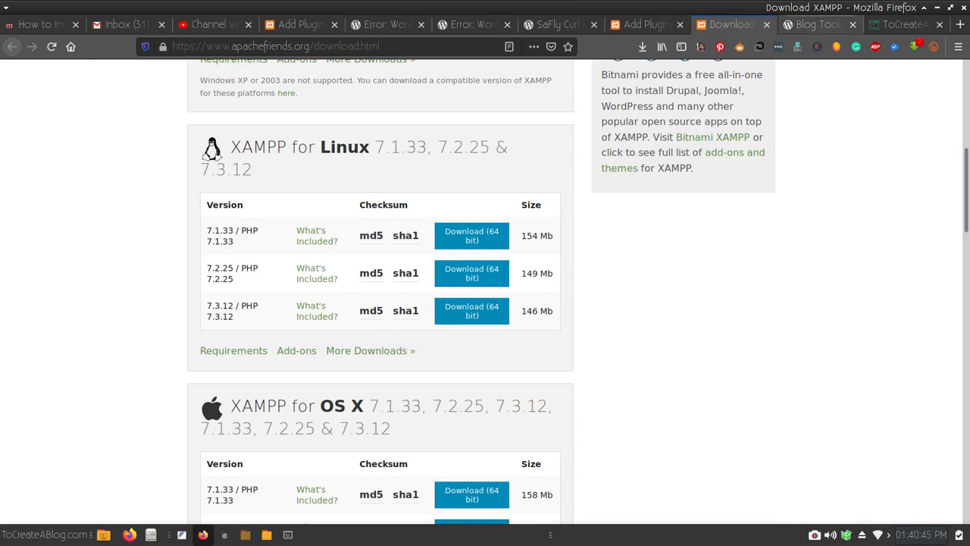
click(818, 25)
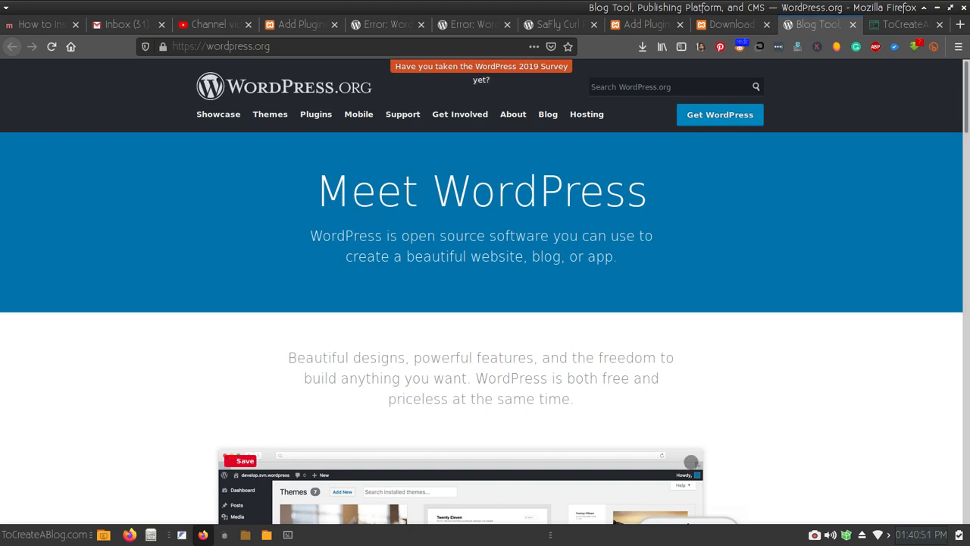
click(267, 535)
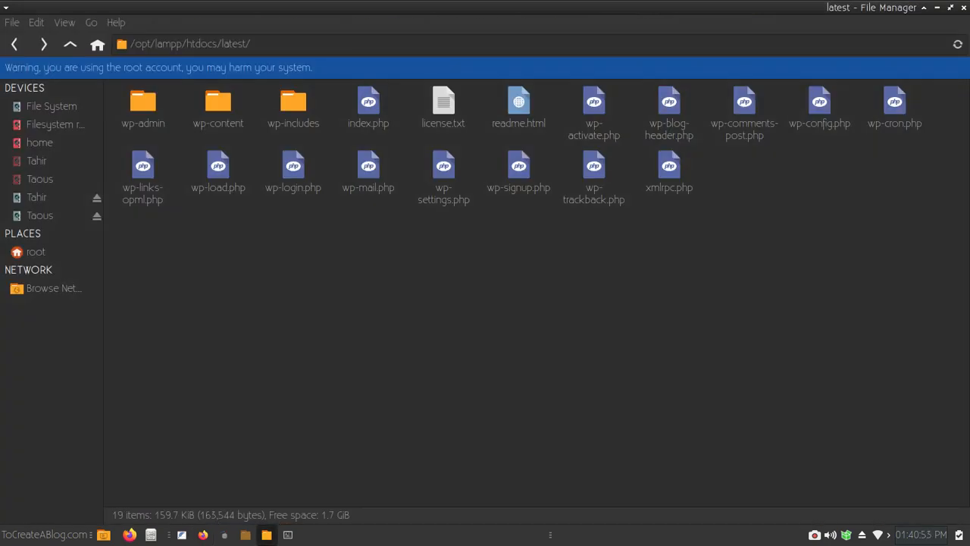
- Open the Downloads > Apps folder in the file manager
click(246, 535)
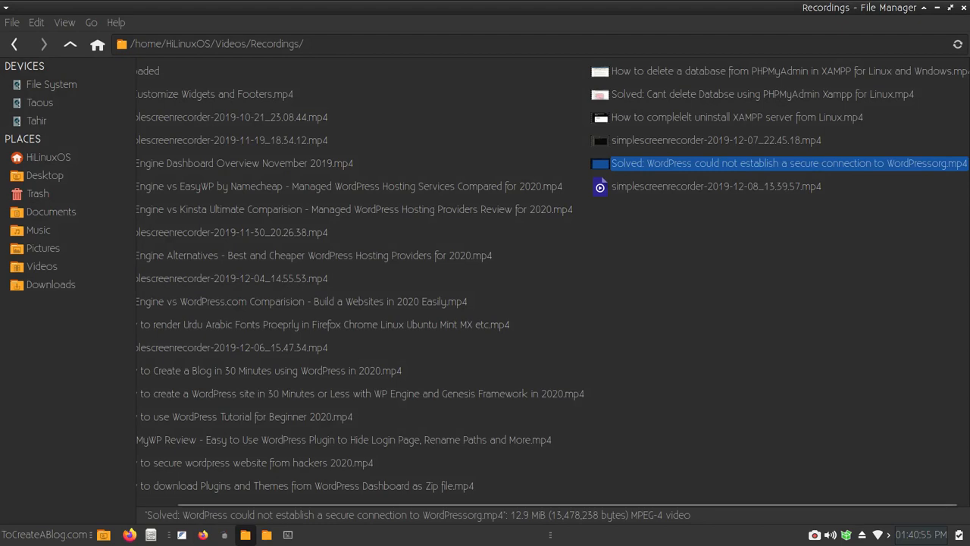
click(220, 278)
click(51, 285)
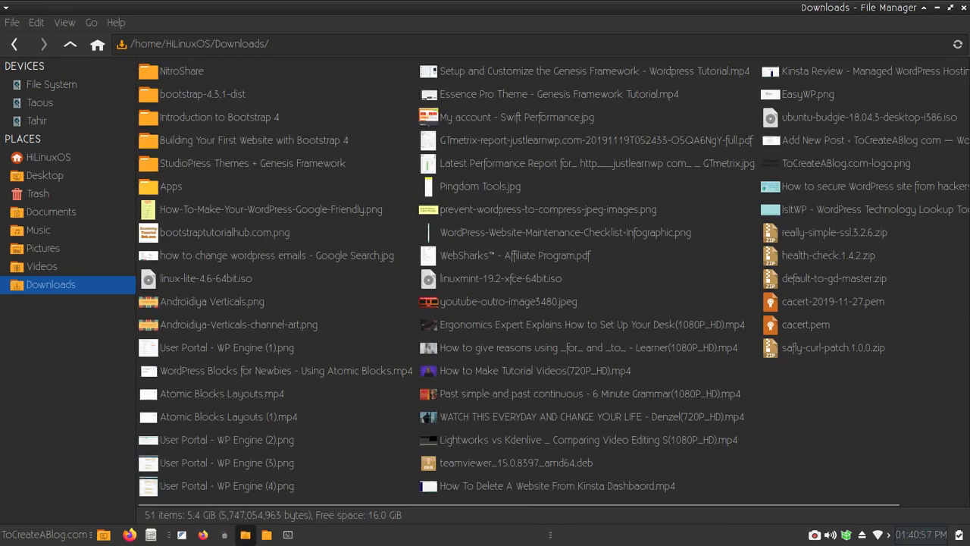
double_click(149, 187)
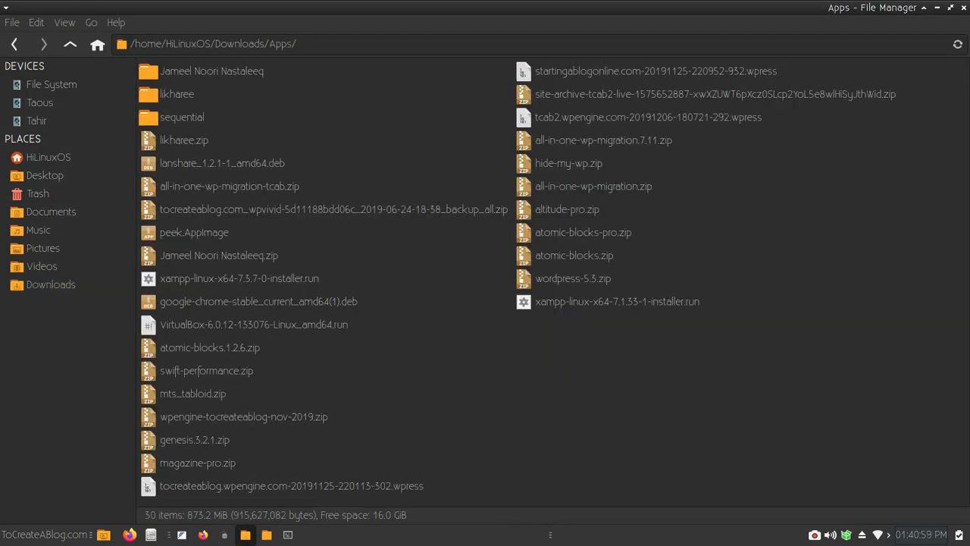
click(617, 301)
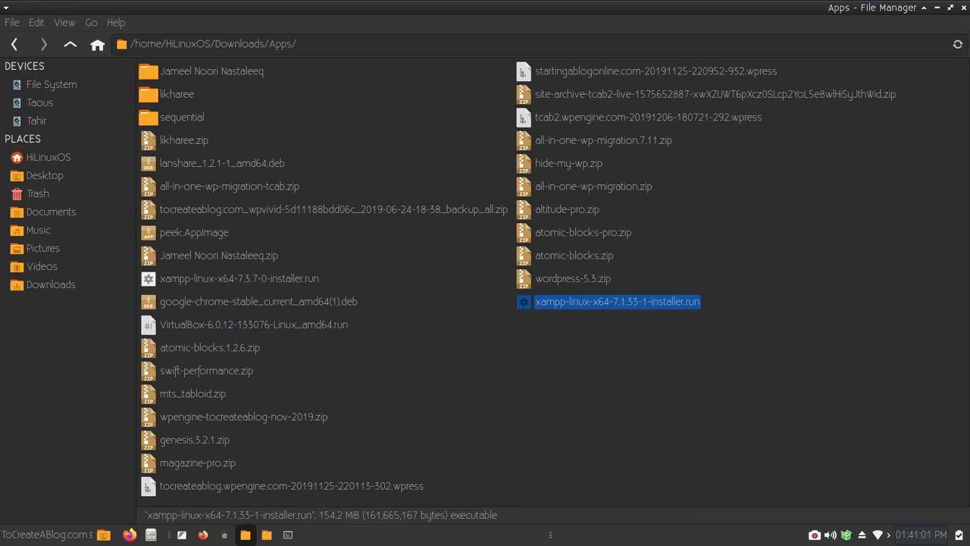
click(644, 364)
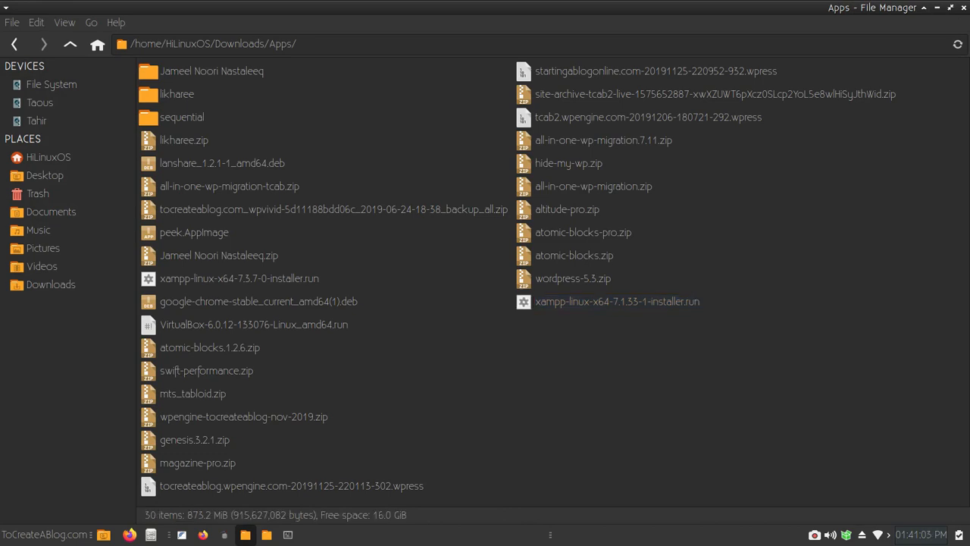
- Open a terminal in the Apps folder and cycle through the open windows
right_click(586, 132)
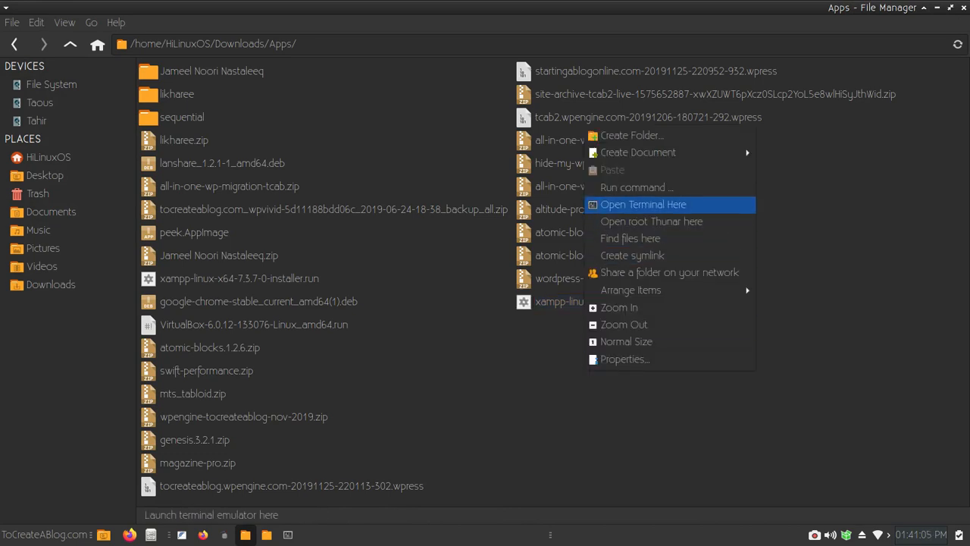
click(643, 204)
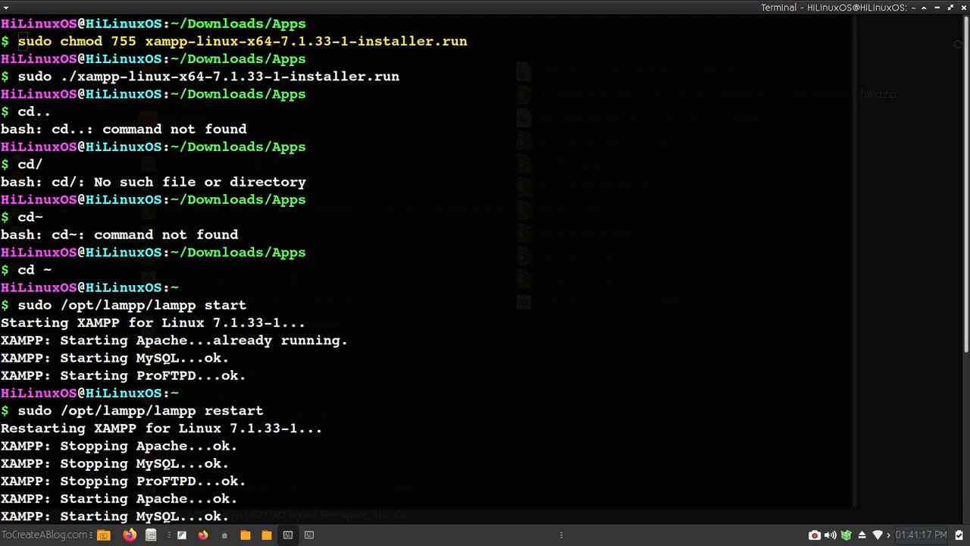
key(alt+Tab)
key(alt+Tab)
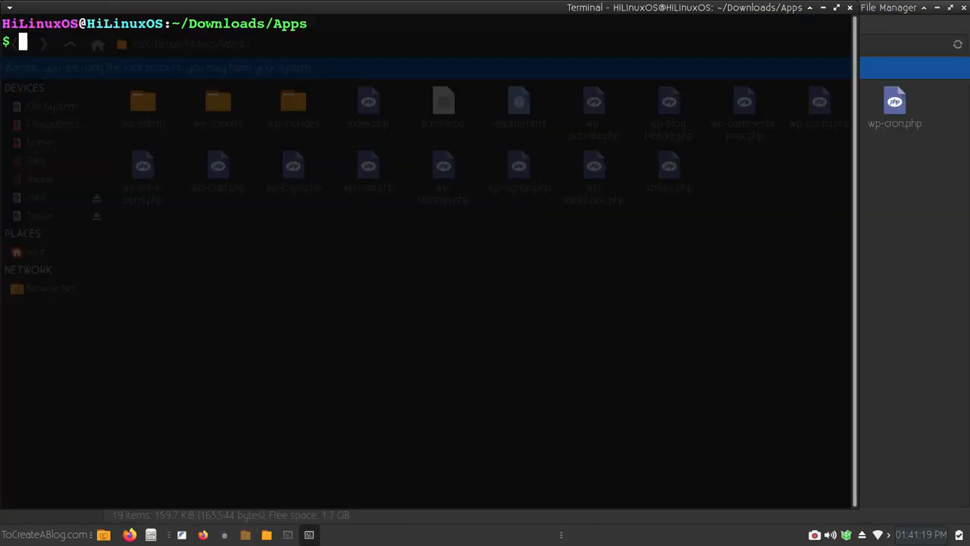
key(alt+Tab)
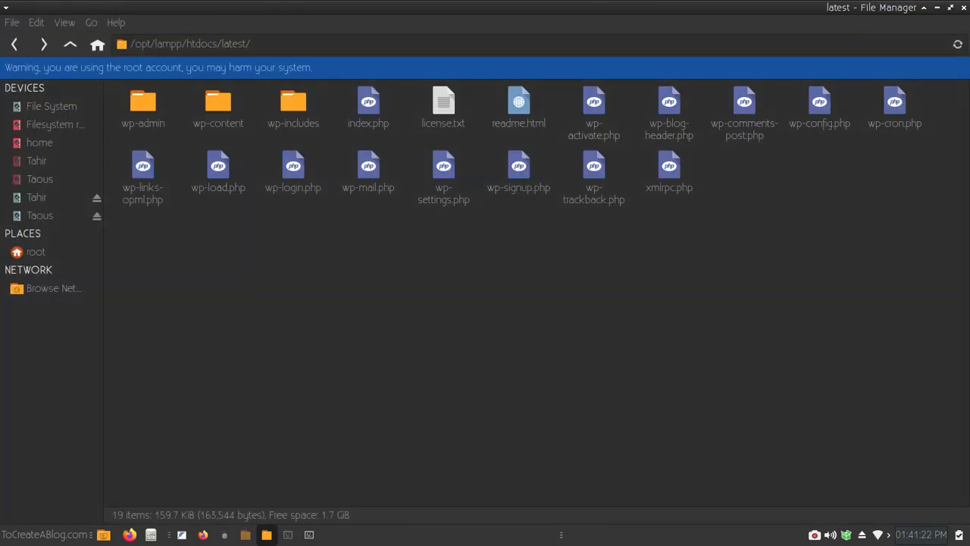
key(alt+Tab)
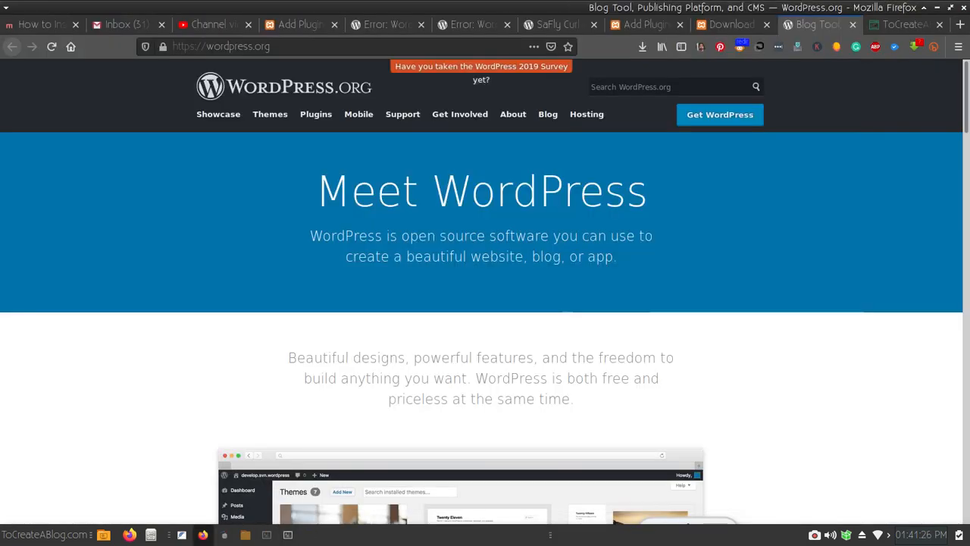
key(alt+Tab)
- Copy the full name of xampp-linux-x64-7.1.33-1-installer.run without renaming it
click(245, 535)
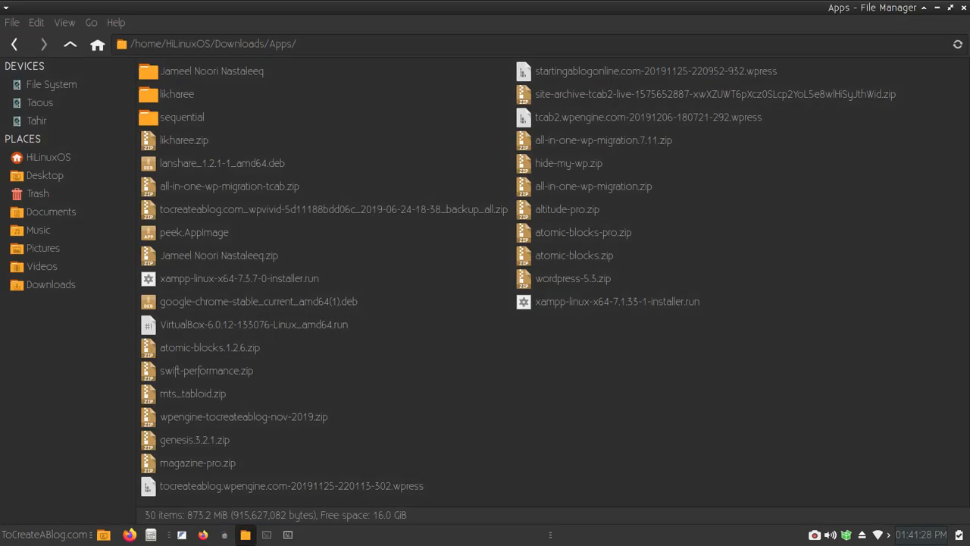
click(616, 302)
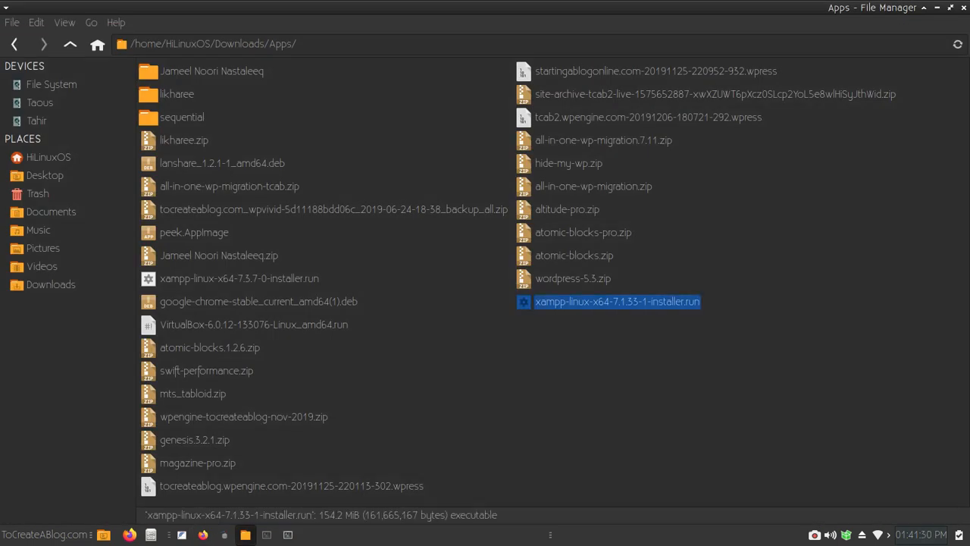
key(F2)
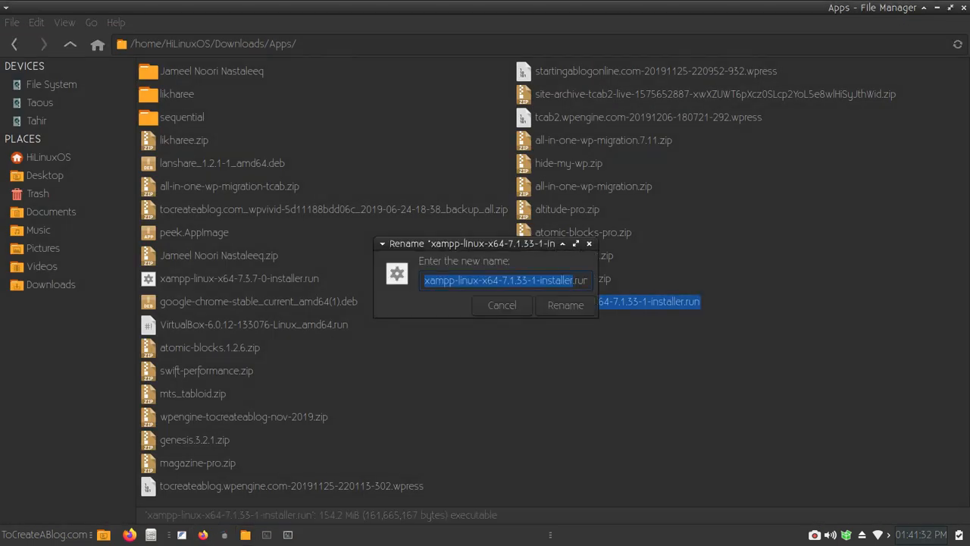
key(ctrl+a)
key(ctrl+c)
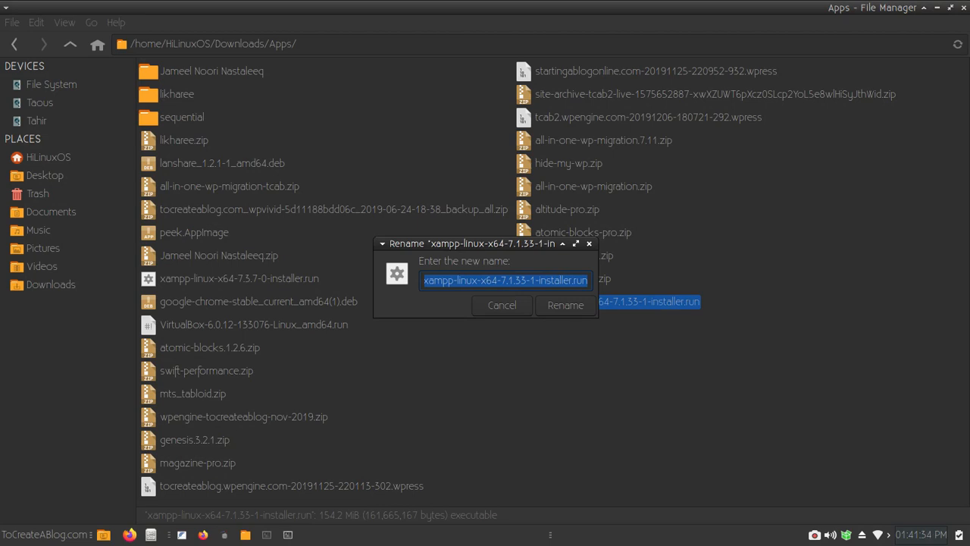
key(Escape)
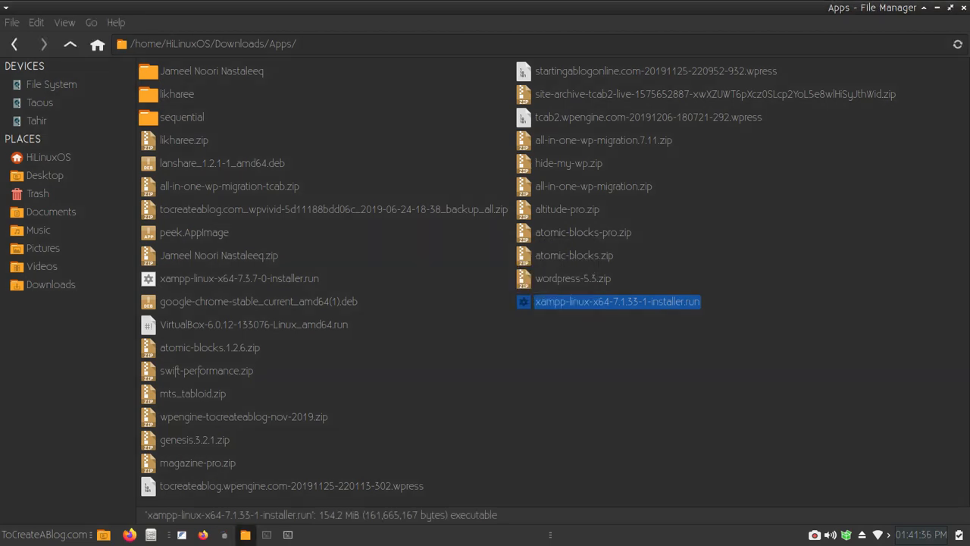
- Enter sudo ./xampp-linux-x64-7.1.33-1-installer.run in the terminal, then move the window aside and minimize it
key(alt+Tab)
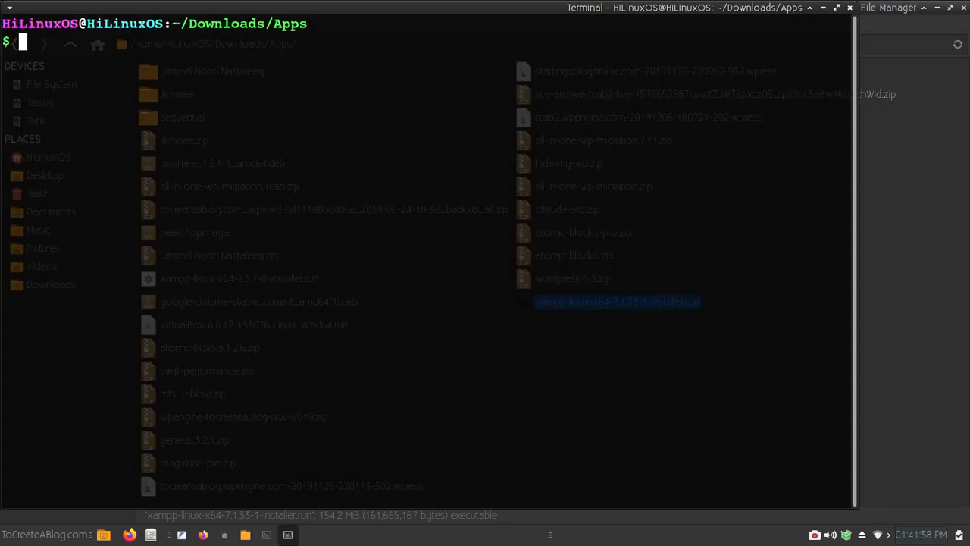
text(sudo)
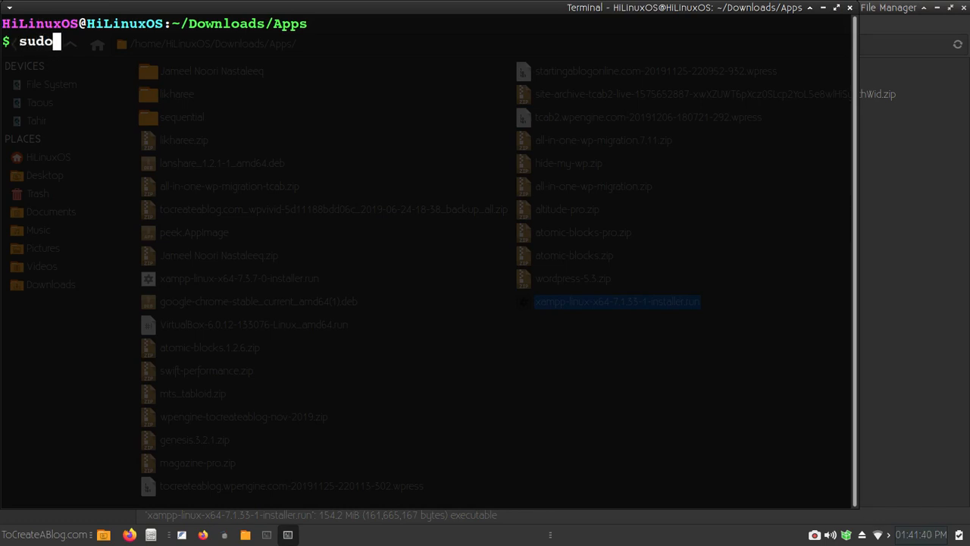
text( chmod 755)
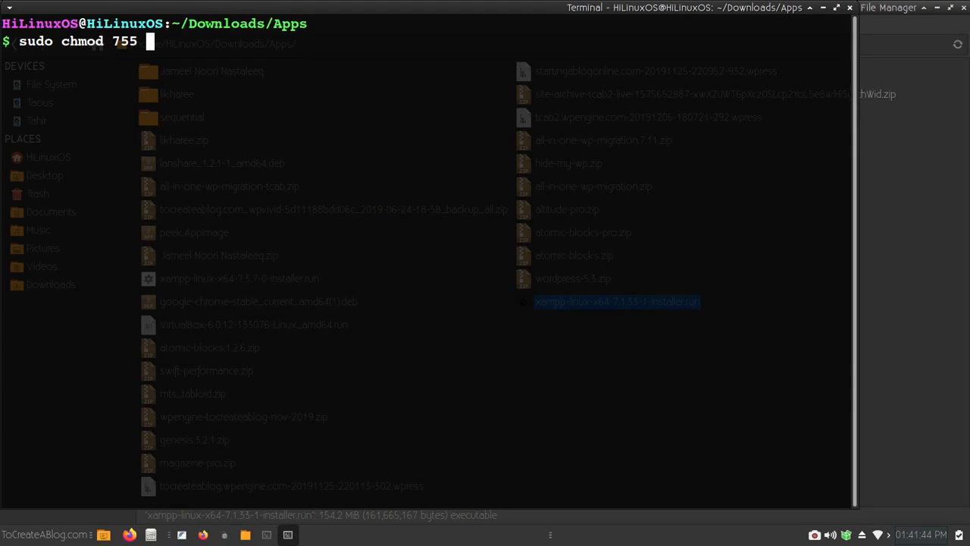
key(ctrl+shift+v)
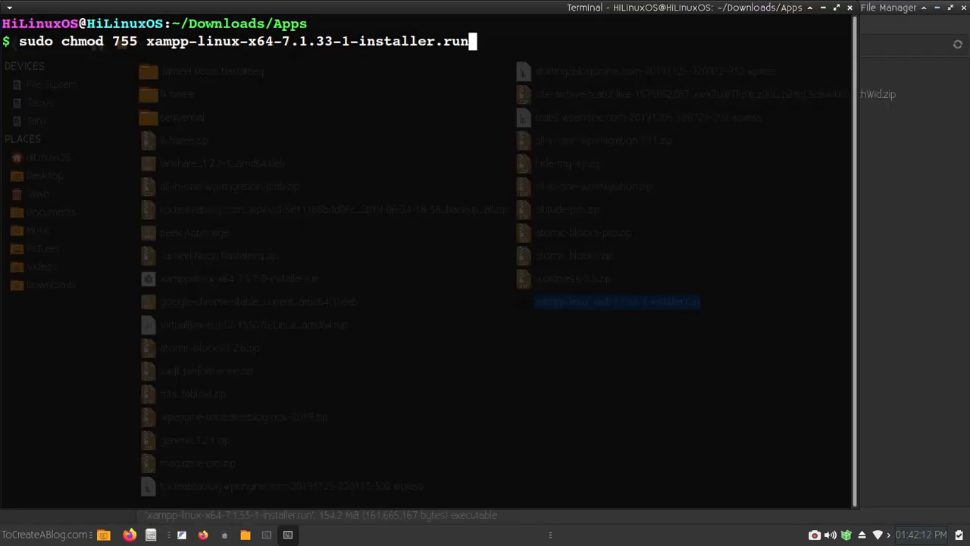
key(BackSpace)
key(BackSpace)
key(BackSpace)
key(BackSpace)
key(BackSpace)
key(BackSpace)
key(BackSpace)
key(BackSpace)
key(BackSpace)
key(BackSpace)
key(BackSpace)
key(BackSpace)
key(BackSpace)
key(BackSpace)
key(BackSpace)
key(BackSpace)
key(BackSpace)
key(BackSpace)
key(BackSpace)
key(BackSpace)
key(BackSpace)
key(BackSpace)
key(BackSpace)
key(BackSpace)
key(BackSpace)
key(BackSpace)
key(BackSpace)
key(BackSpace)
key(BackSpace)
key(BackSpace)
key(BackSpace)
key(BackSpace)
key(BackSpace)
key(BackSpace)
key(BackSpace)
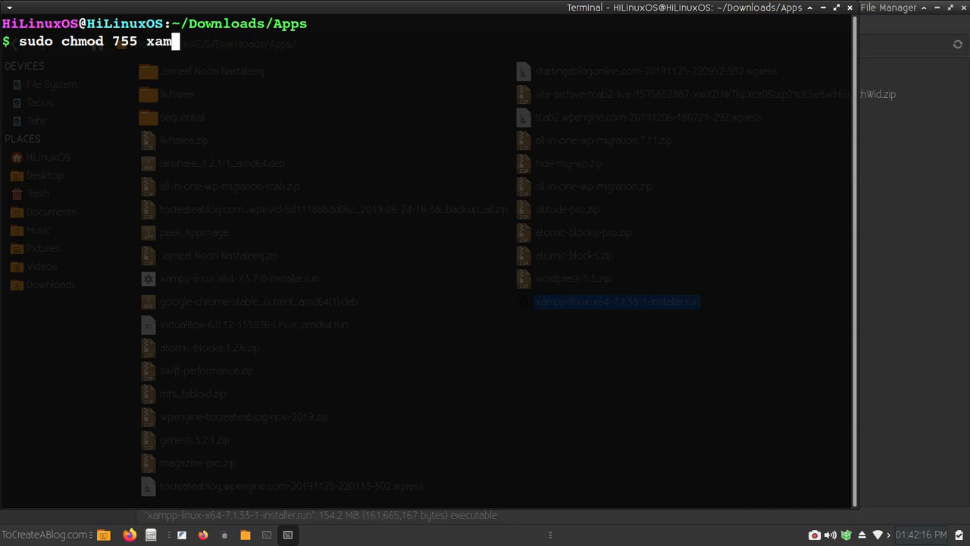
text(./)
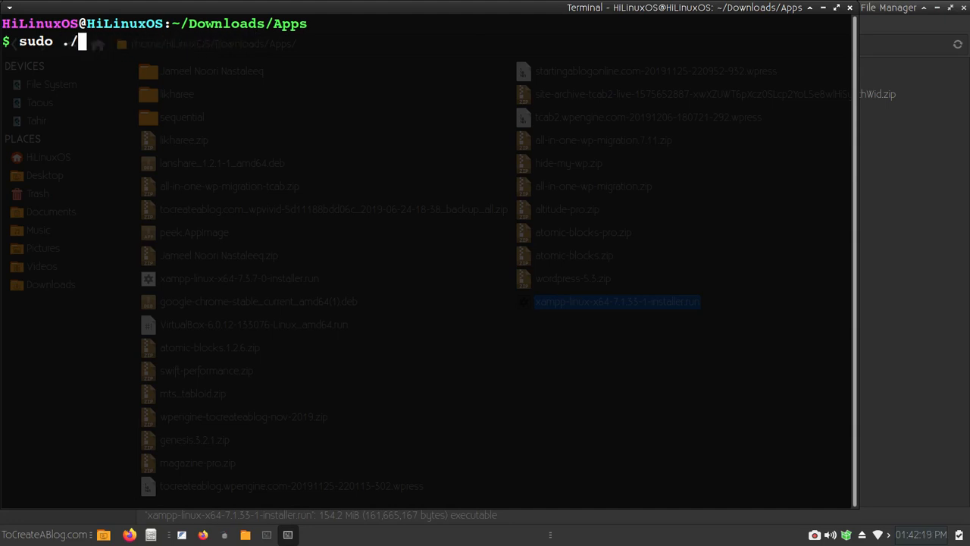
key(ctrl+shift+v)
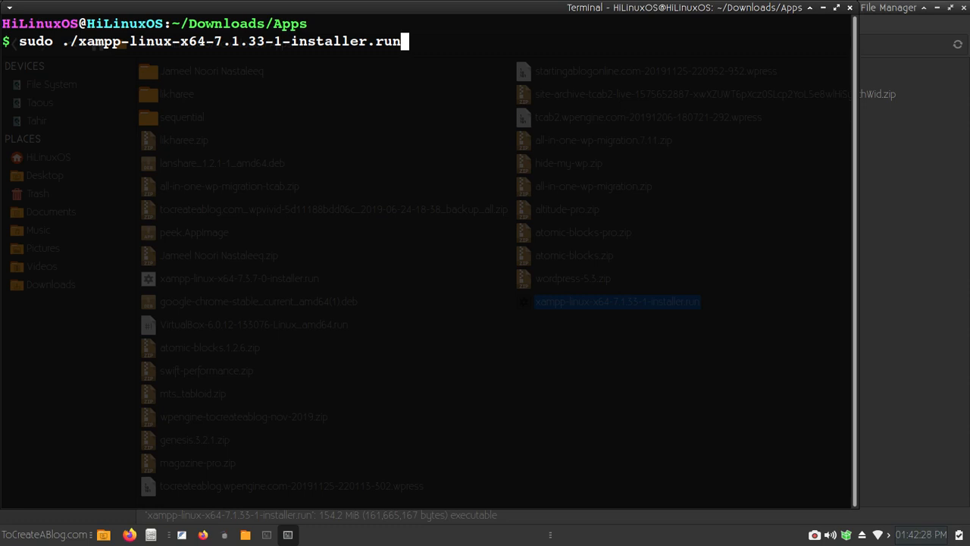
drag(429, 7, 448, 22)
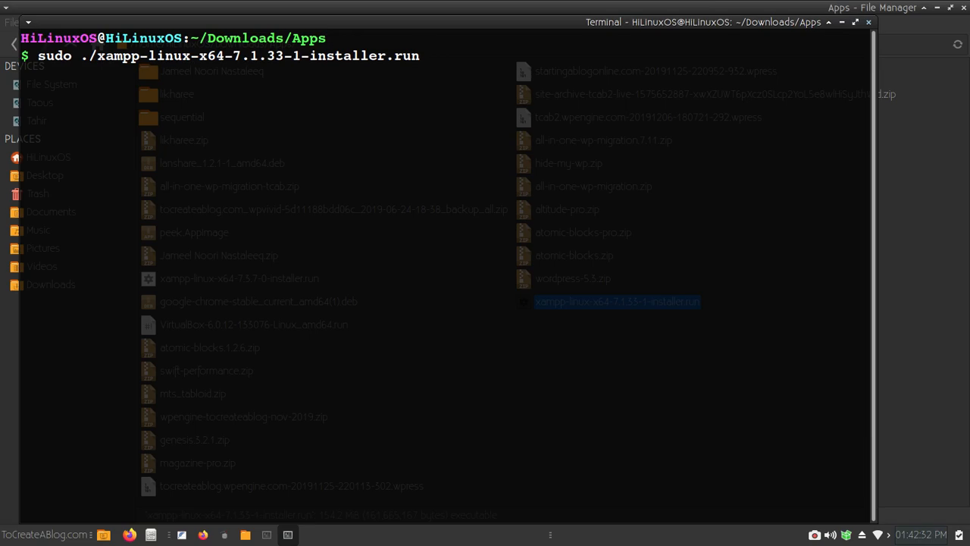
key(alt+F4)
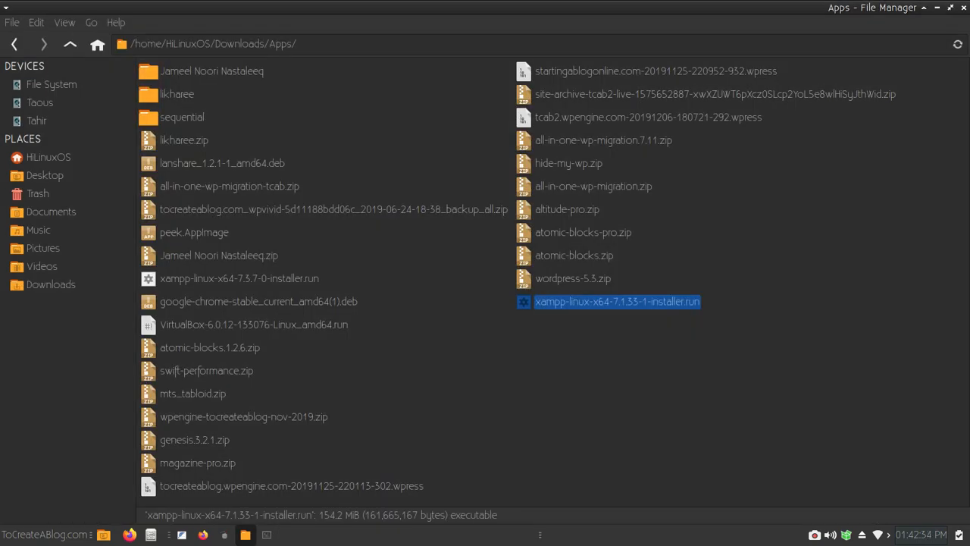
- Restore the terminal and clear its screen
click(267, 535)
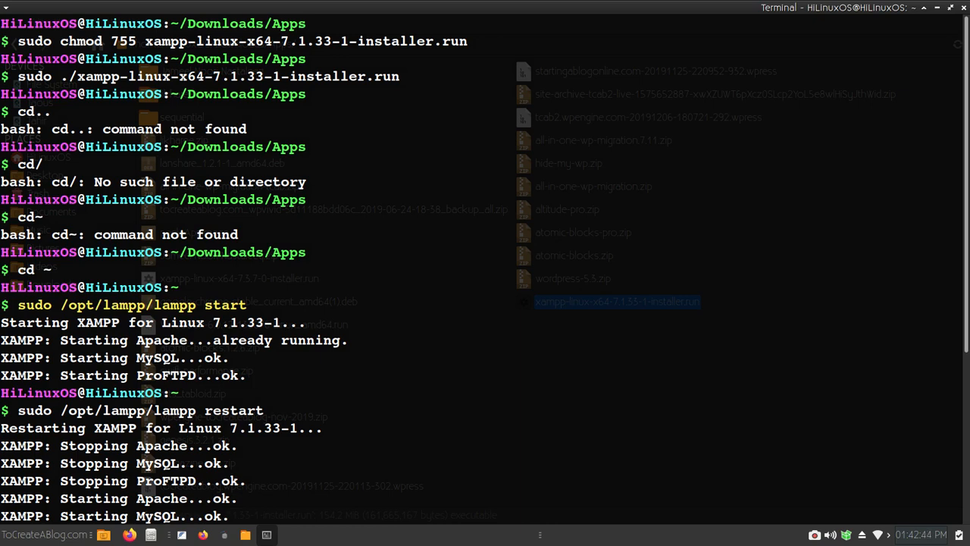
scroll(485, 273, down, 5)
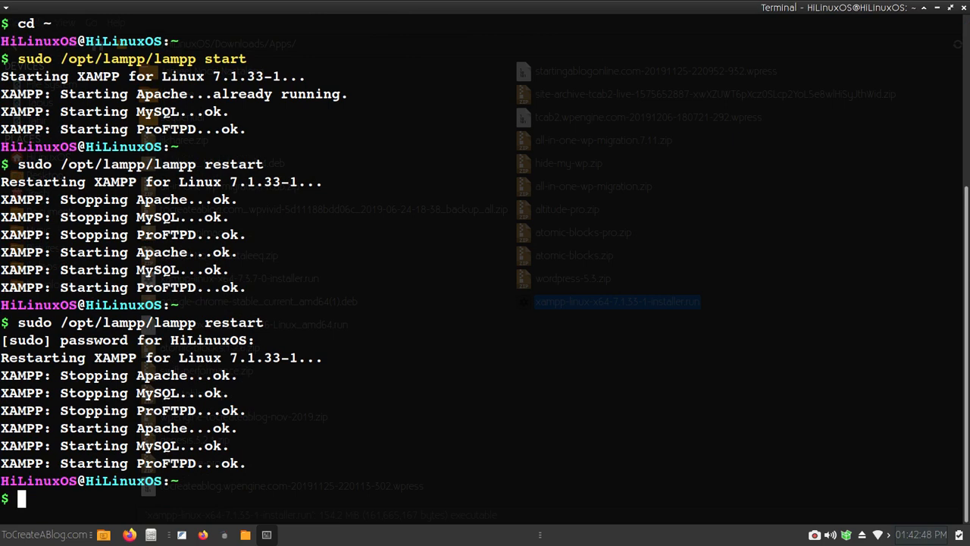
text(clear)
key(Return)
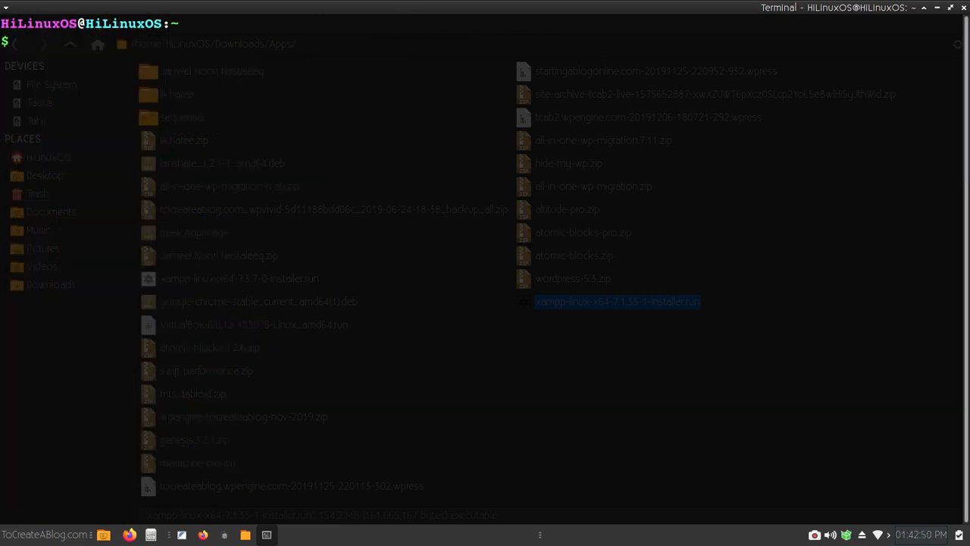
- Run sudo /opt/lampp/lampp stop by editing the recalled command, then return to Firefox
key(Up)
key(Up)
key(BackSpace)
key(BackSpace)
key(BackSpace)
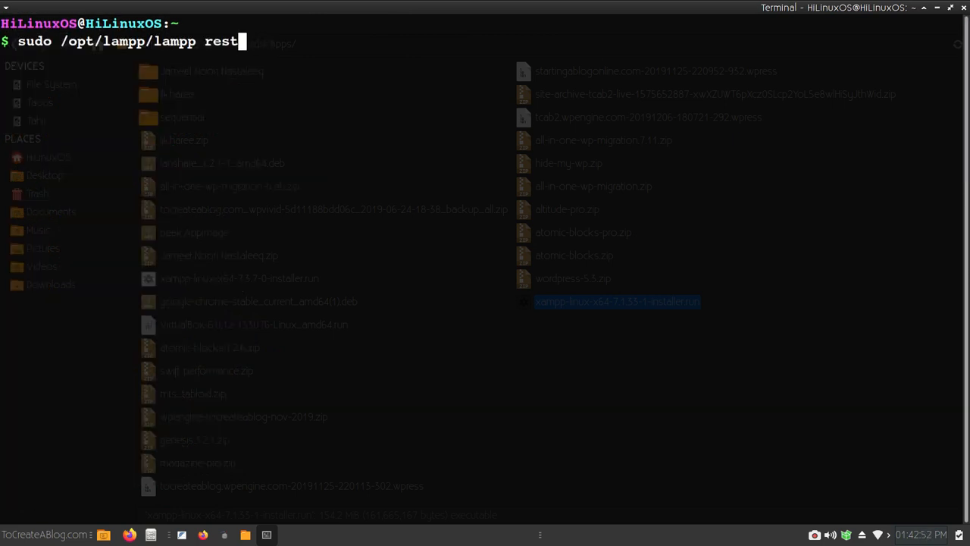
key(BackSpace)
key(BackSpace)
key(BackSpace)
key(BackSpace)
text(stop)
key(Return)
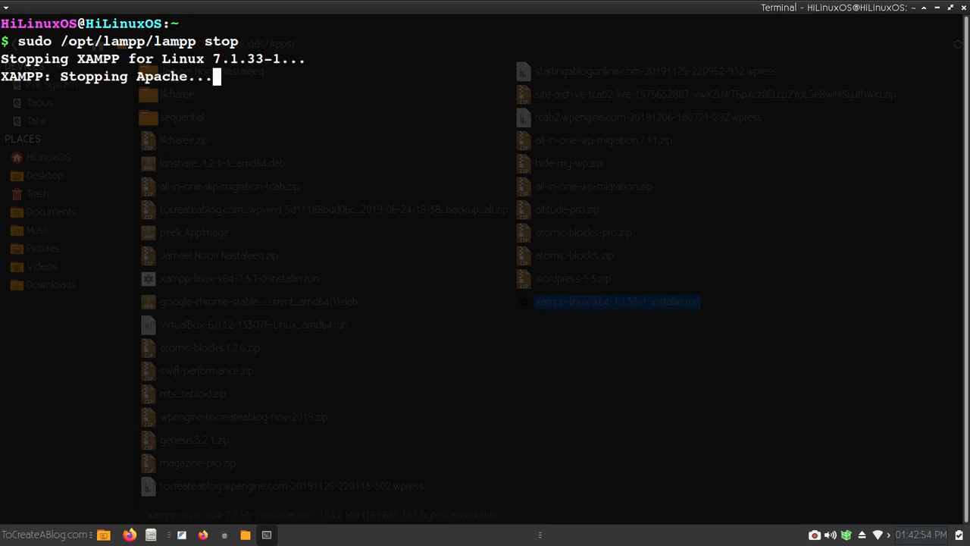
key(alt+Tab)
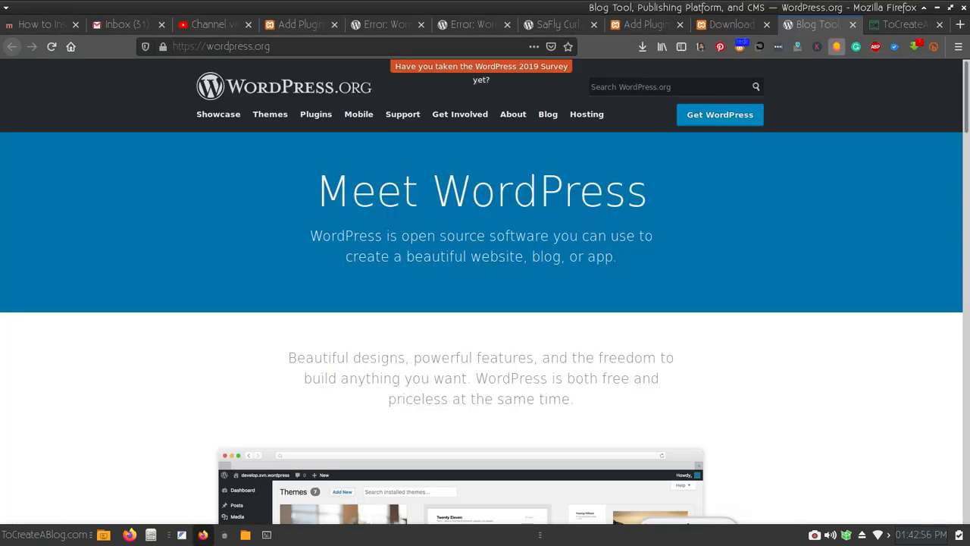
- Load localhost in a new Firefox tab
key(ctrl+t)
text(localhost/)
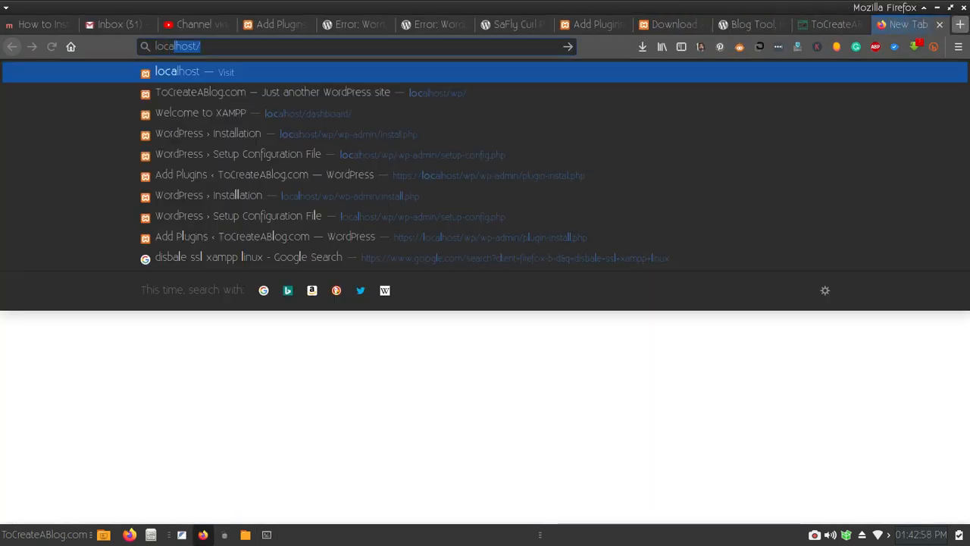
key(Return)
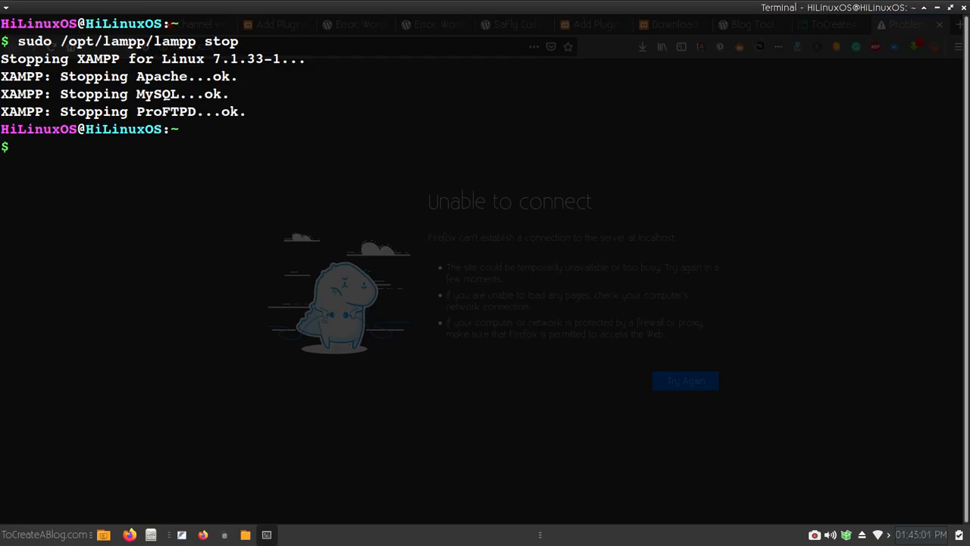
- Start XAMPP with sudo /opt/lampp/lampp start, then reload localhost to show the dashboard
key(Up)
key(BackSpace)
key(BackSpace)
key(BackSpace)
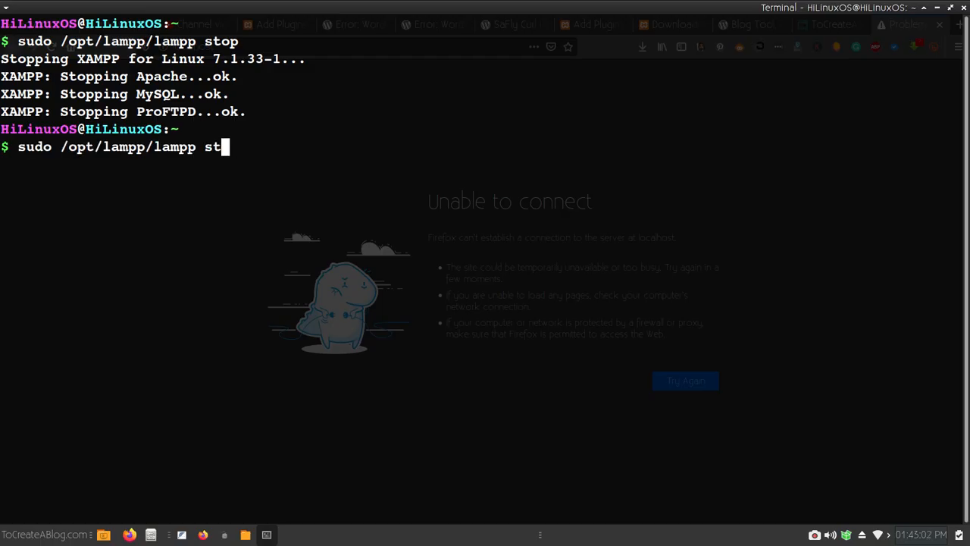
text(start)
key(Left)
key(Left)
key(Left)
key(Left)
key(Left)
key(BackSpace)
key(Return)
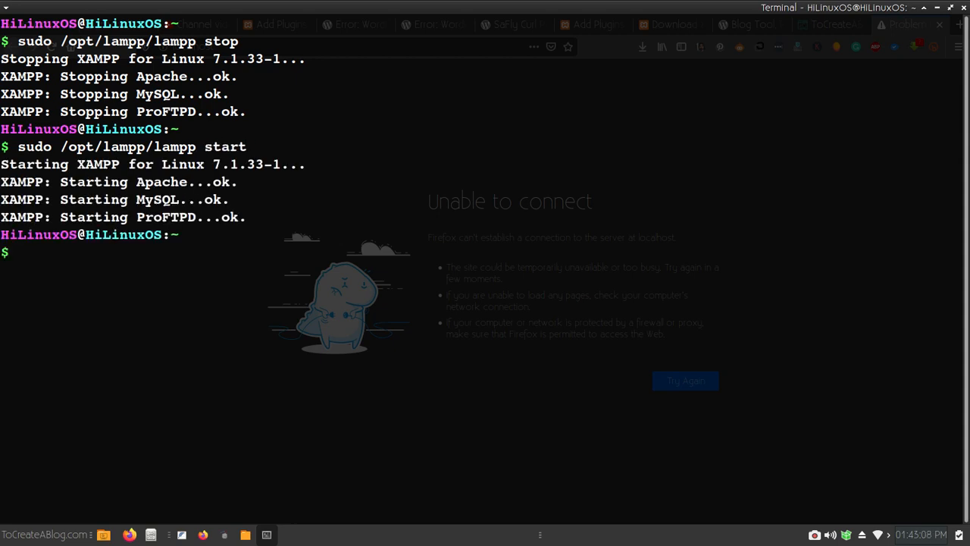
key(alt+Tab)
key(F5)
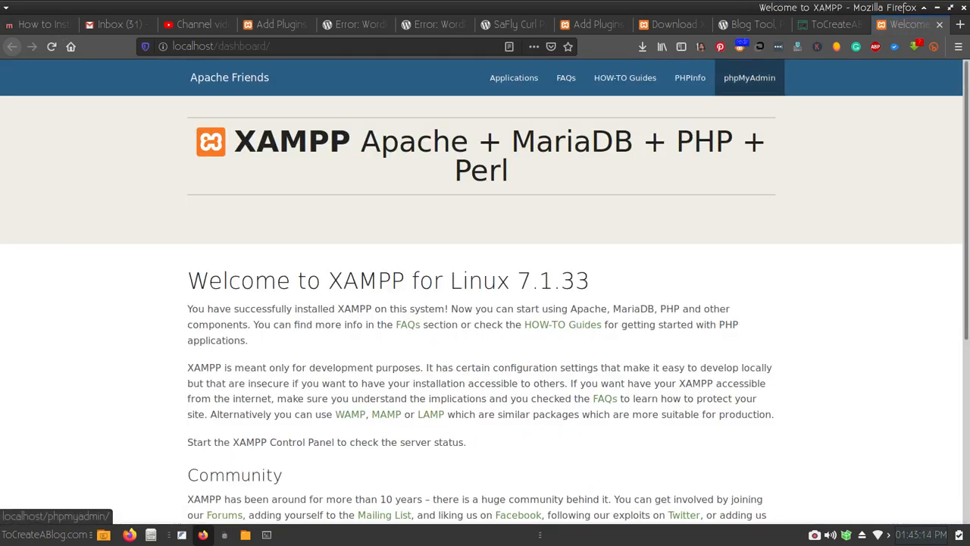
- Create an empty database named tcab in phpMyAdmin, then return to the WordPress.org tab
click(749, 77)
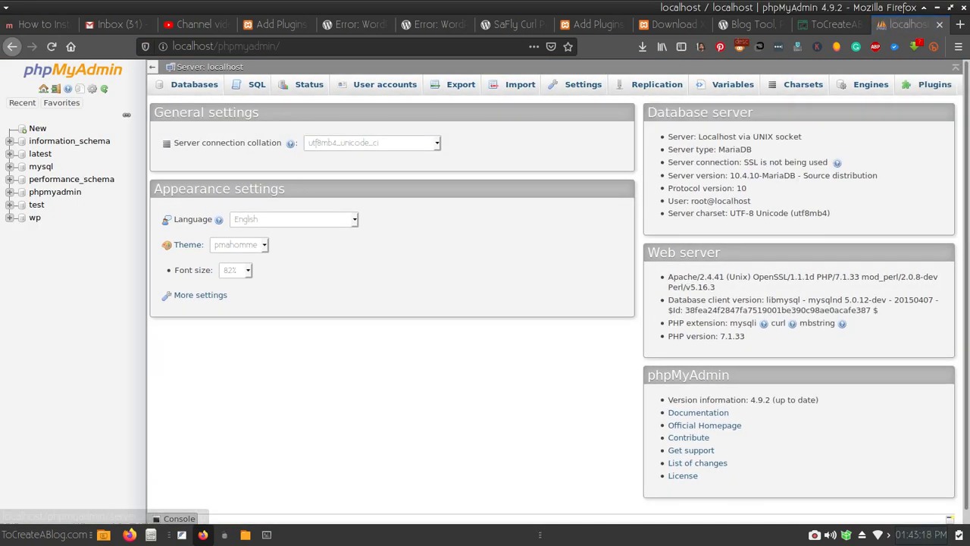
click(194, 84)
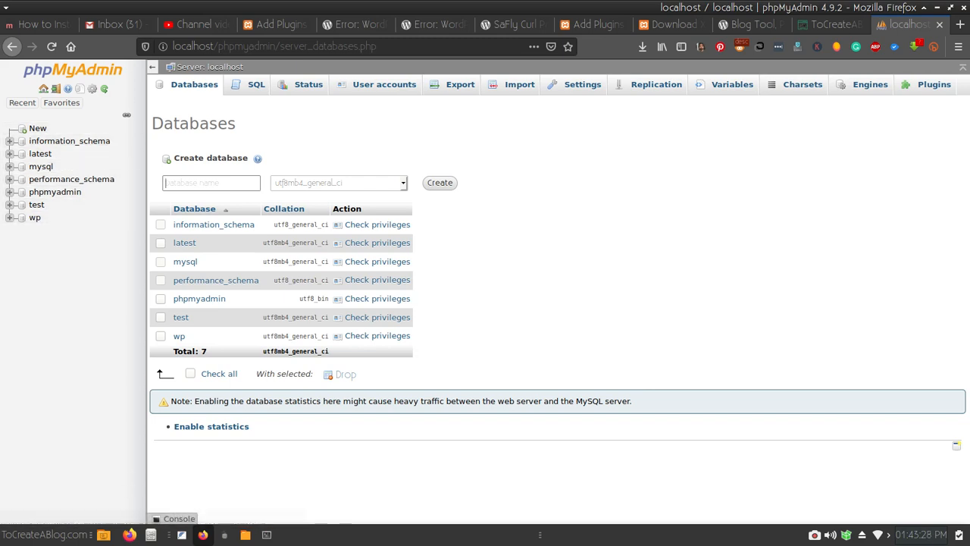
click(211, 182)
click(212, 182)
key(Escape)
text(tcab)
key(Return)
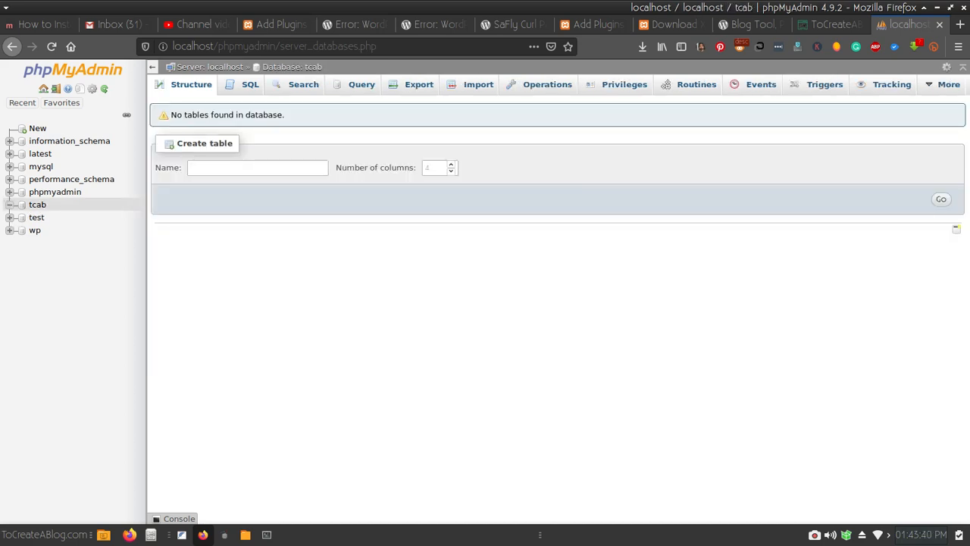
click(748, 24)
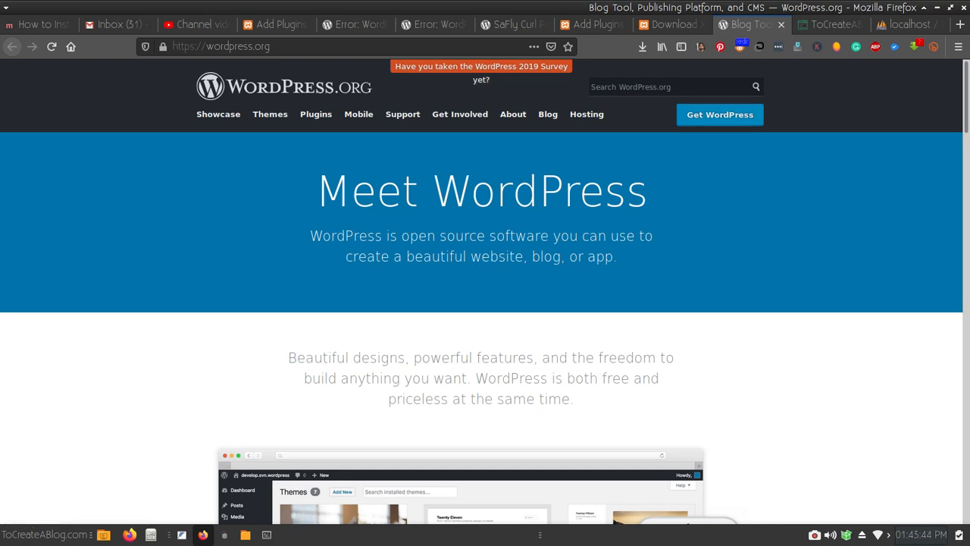
- Copy wordpress-5.3.zip from the Downloads/Apps folder in Thunar
click(246, 535)
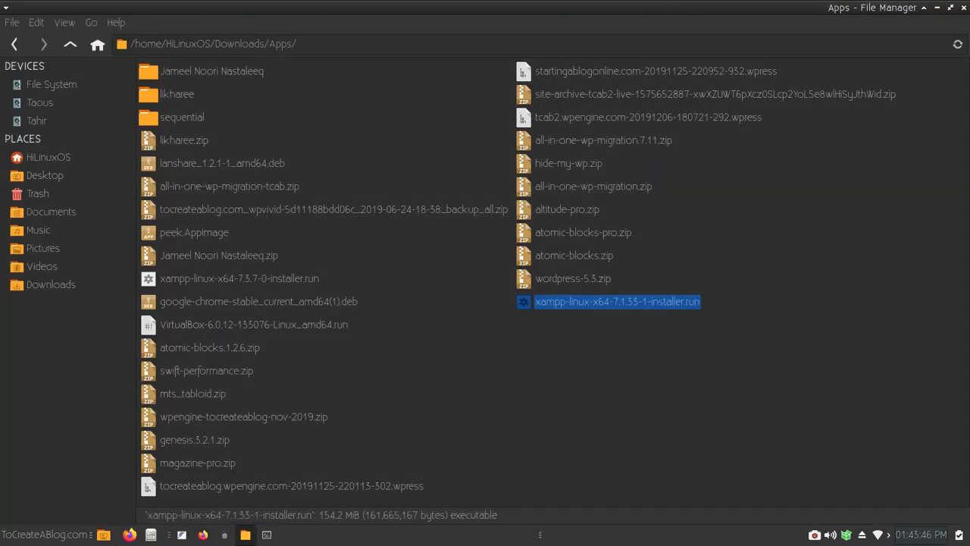
click(622, 401)
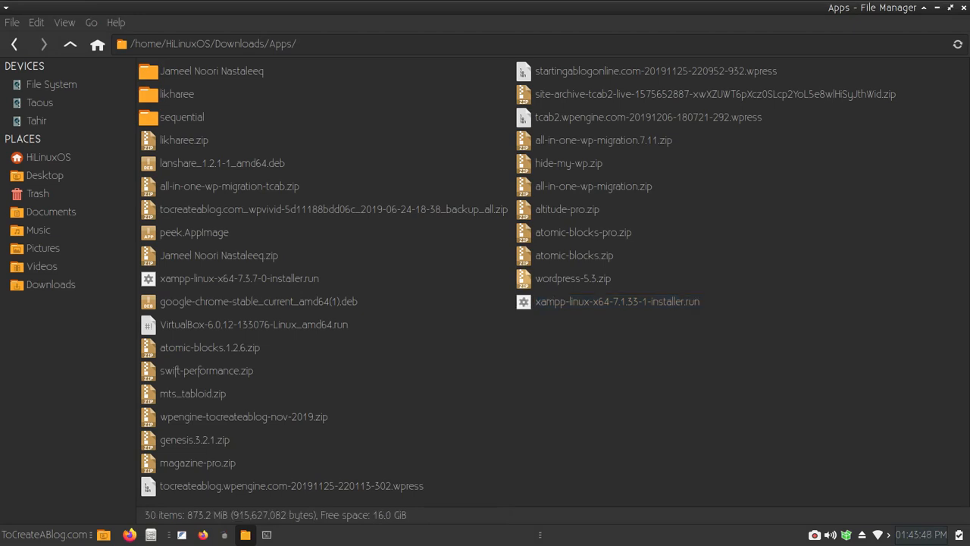
click(523, 279)
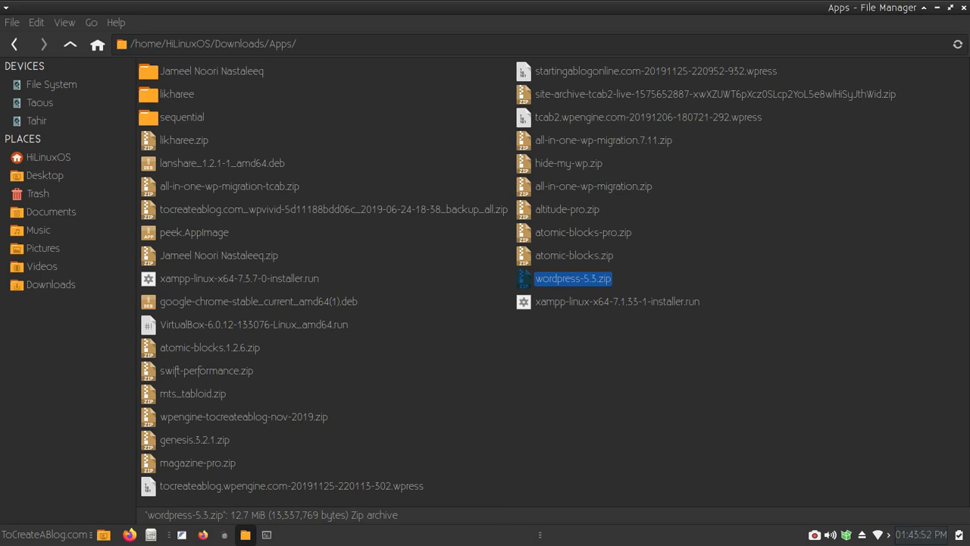
right_click(560, 280)
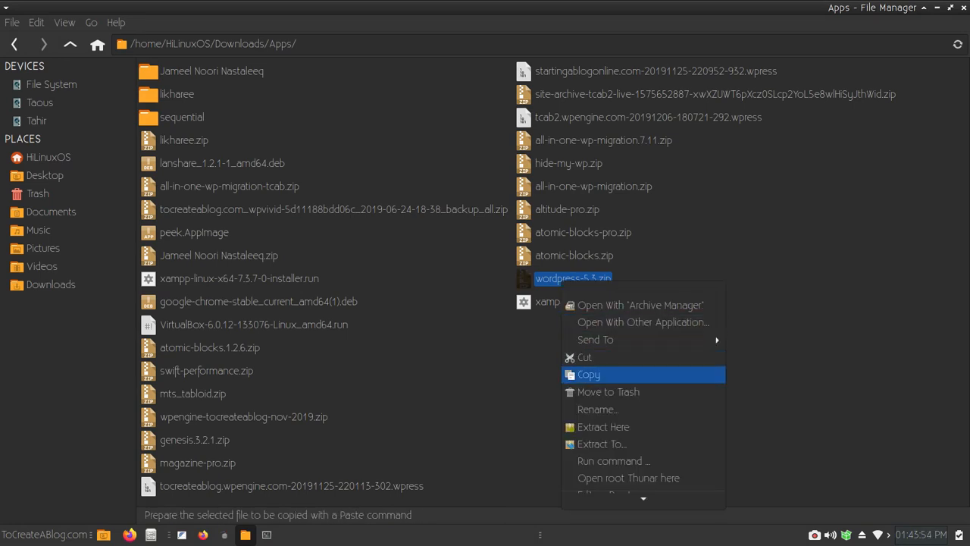
click(589, 375)
right_click(552, 376)
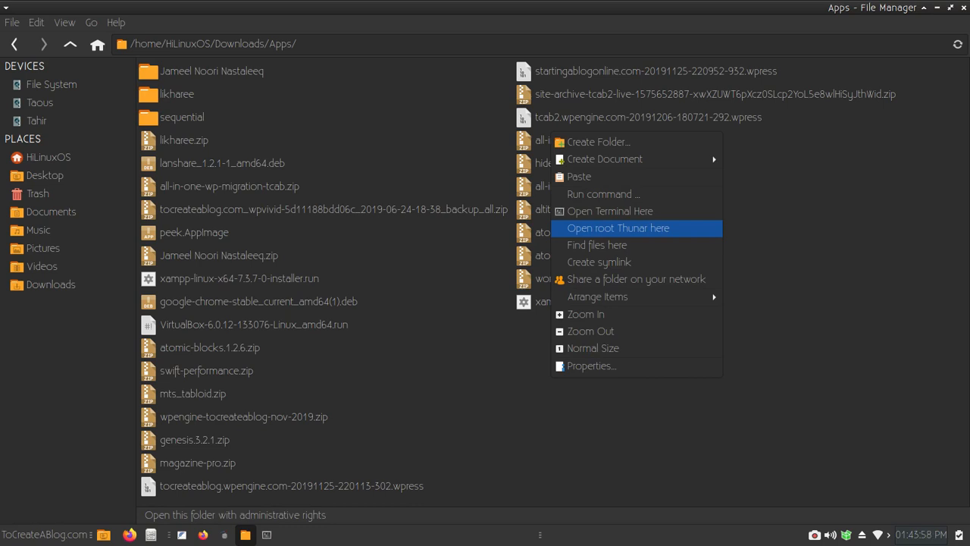
- Open a root Thunar window here, entering the root password
click(607, 228)
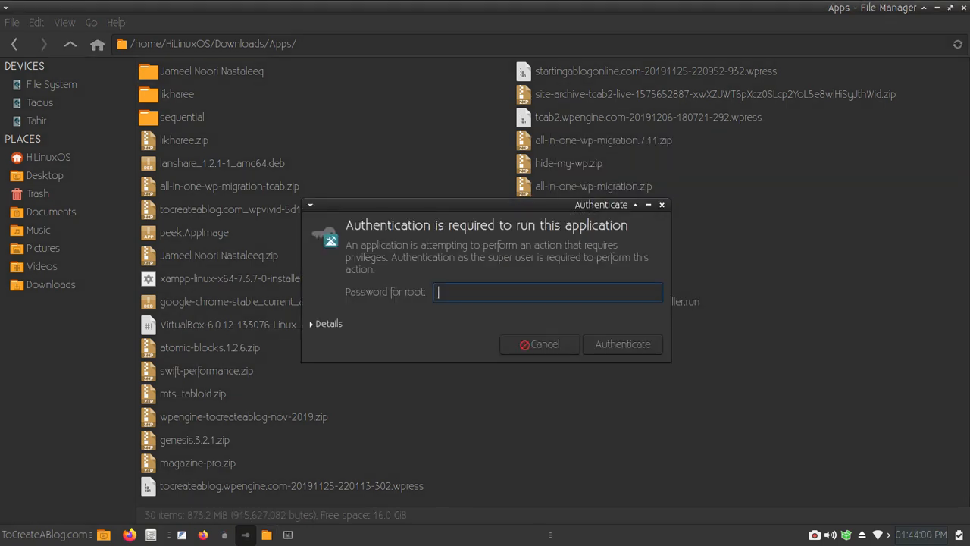
text(****)
key(Return)
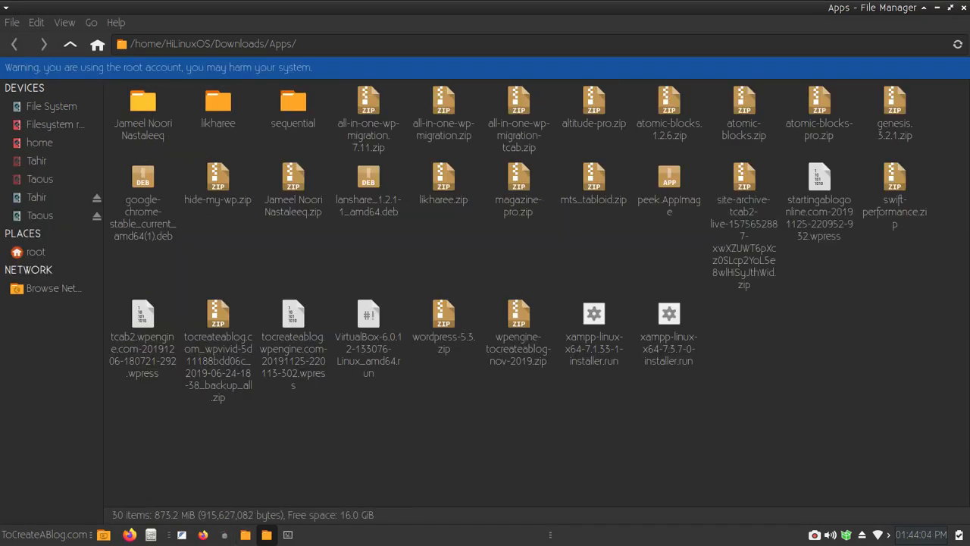
- Navigate the root window from File System to /opt/lampp/htdocs
click(143, 102)
click(52, 106)
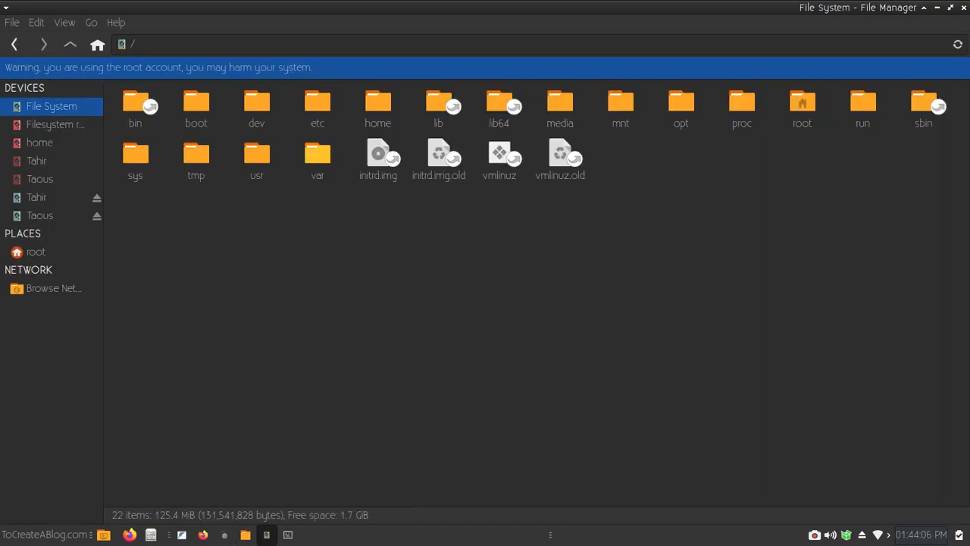
double_click(680, 102)
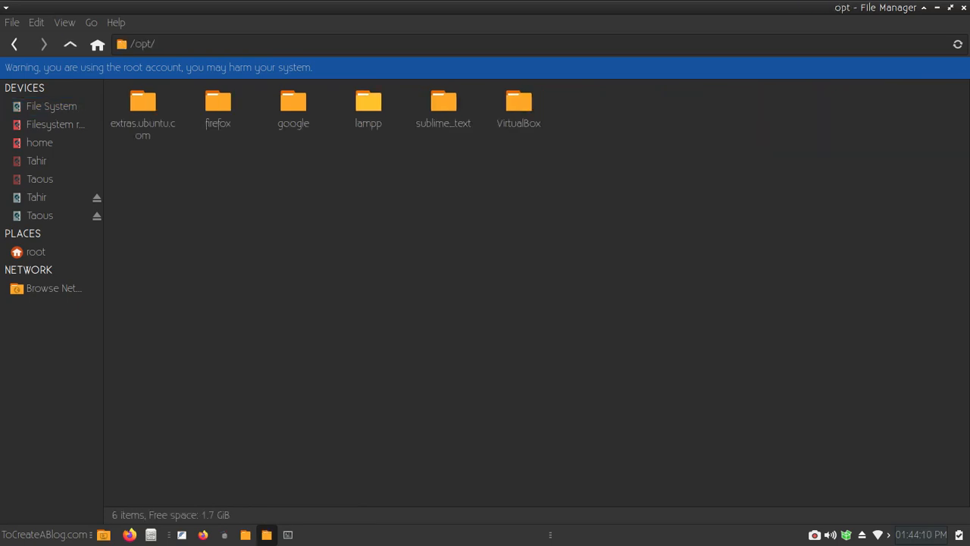
double_click(368, 101)
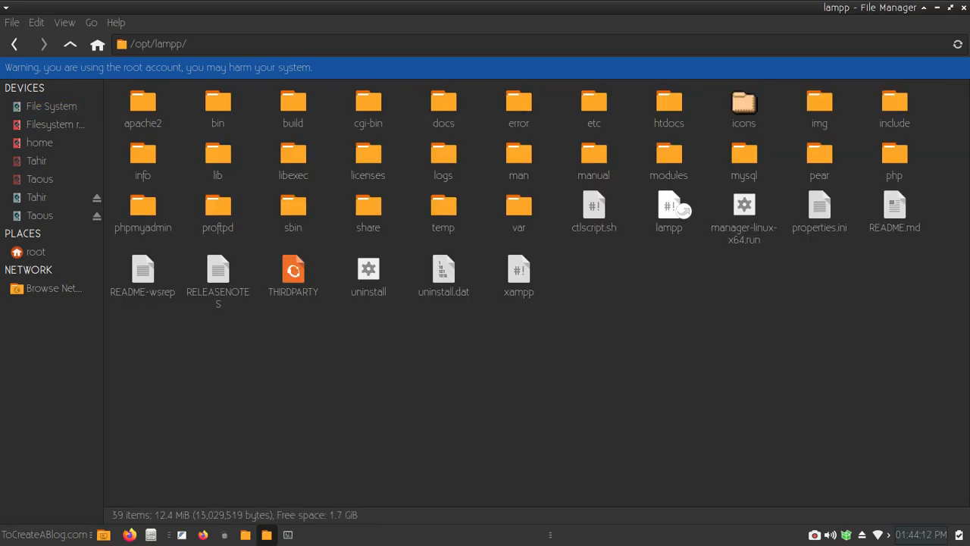
double_click(669, 102)
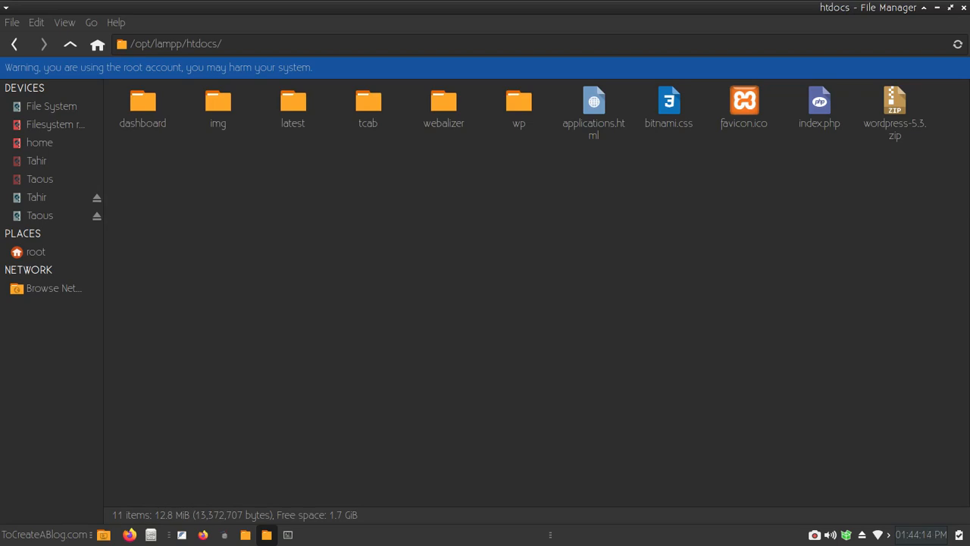
- Extract the wordpress folder from wordpress-5.3.zip into htdocs and close the archiver
right_click(739, 188)
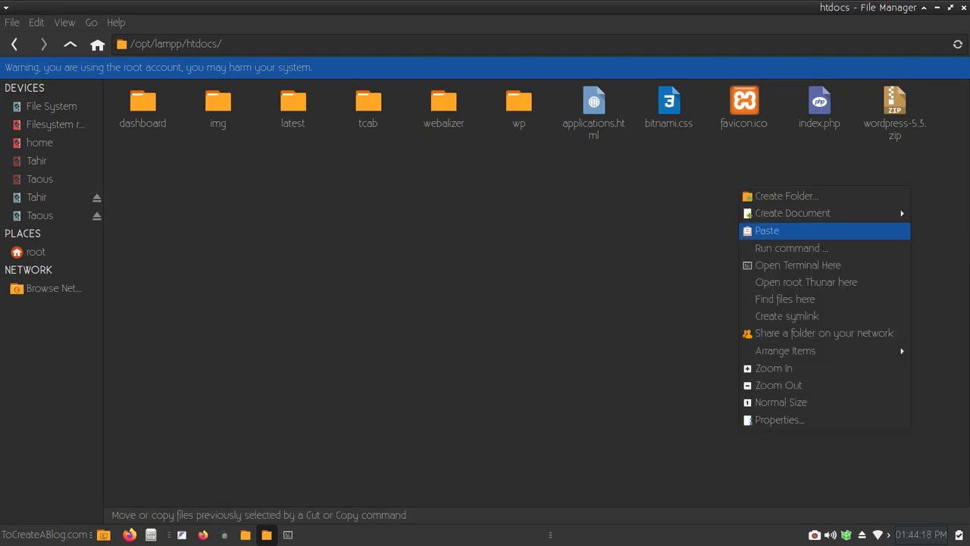
key(Escape)
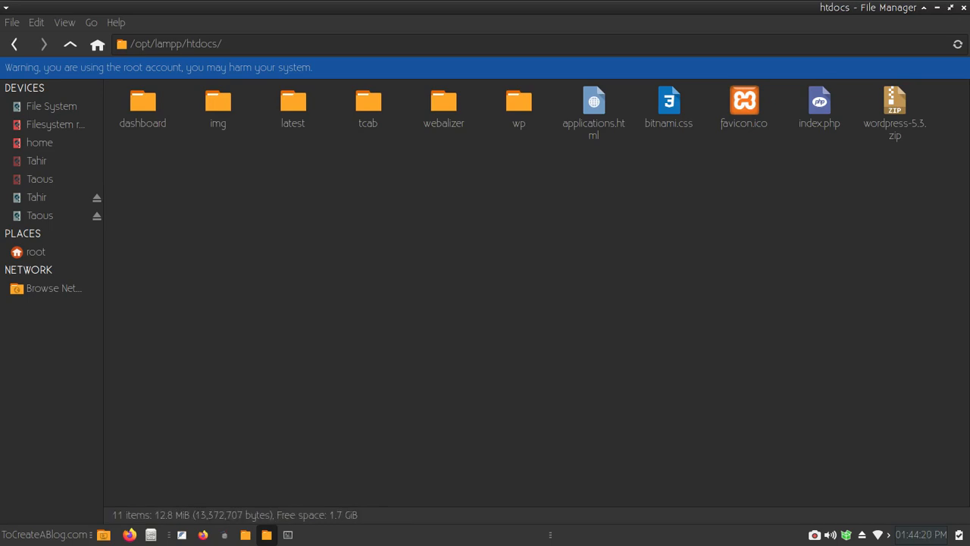
click(894, 106)
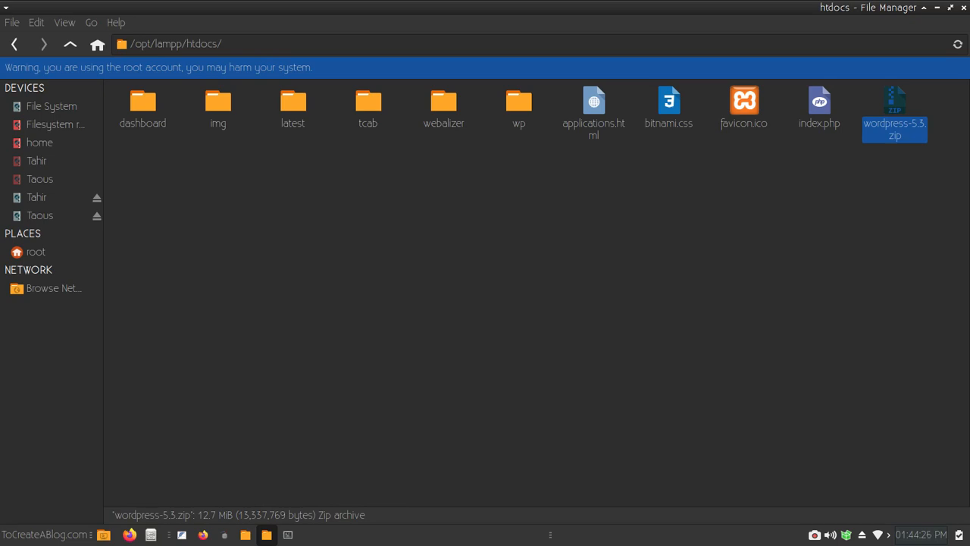
key(Return)
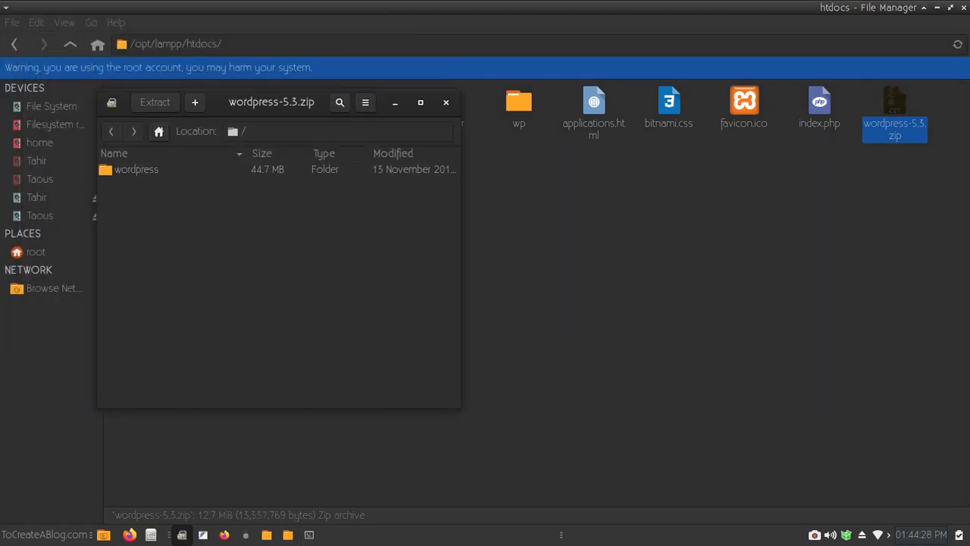
drag(136, 169, 573, 263)
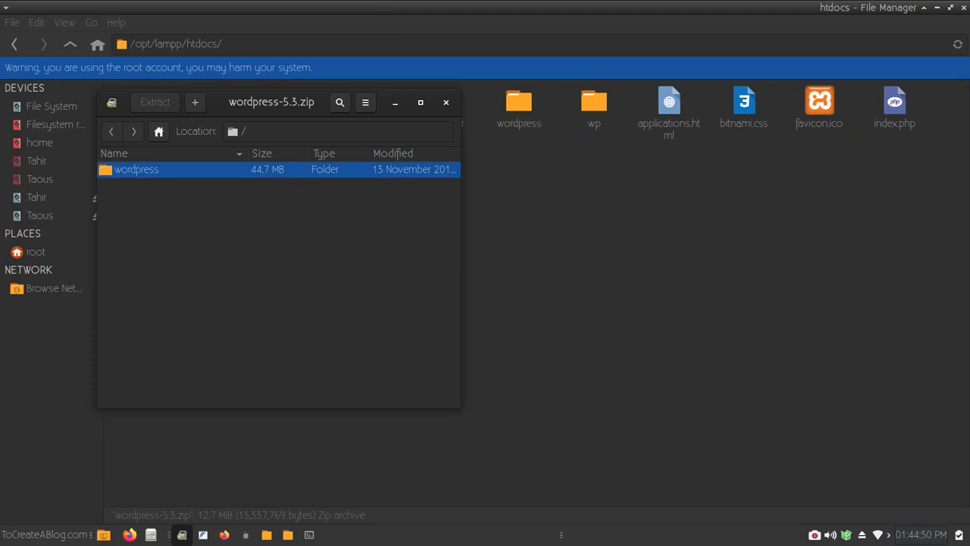
click(446, 102)
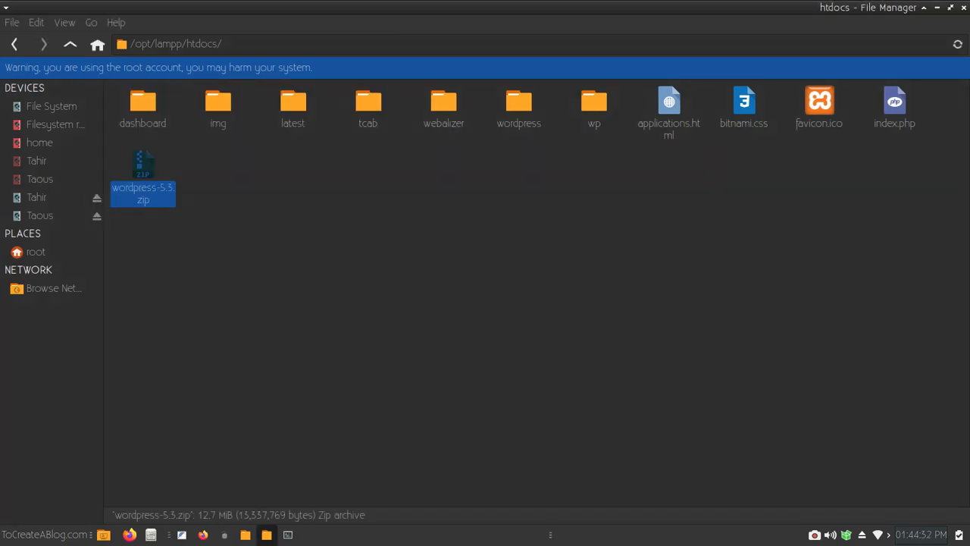
- Try renaming the extracted wordpress folder to tcab, dismiss the error, and open the tcab folder
click(519, 106)
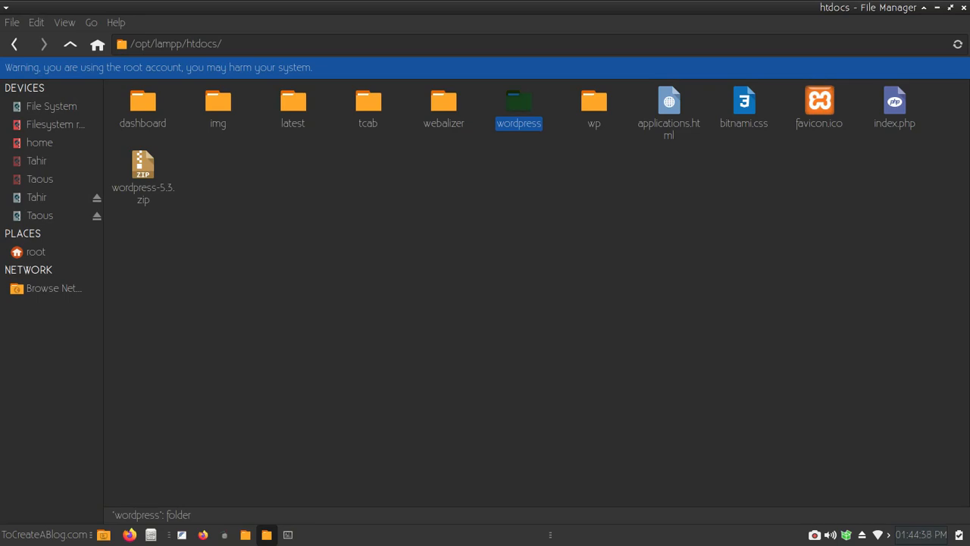
key(F2)
key(BackSpace)
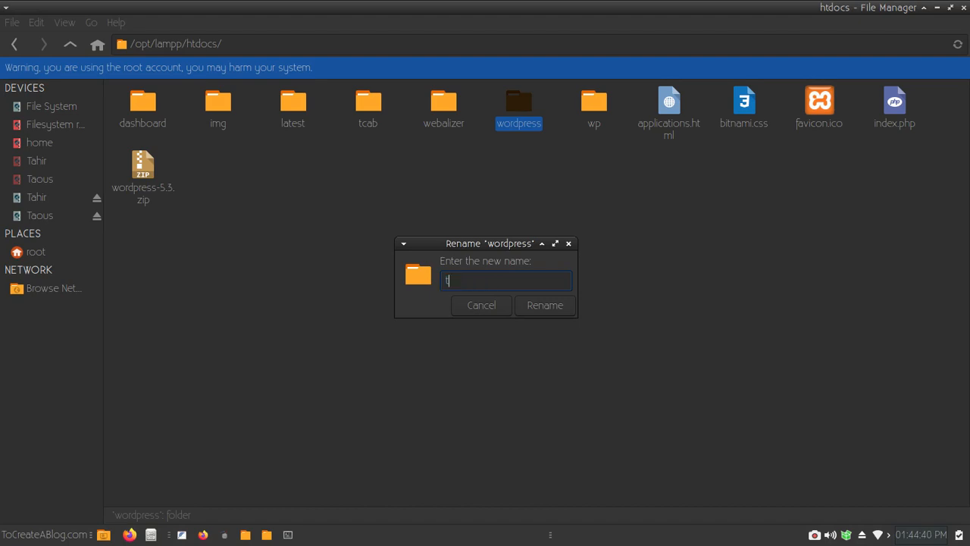
text(tcab)
key(Return)
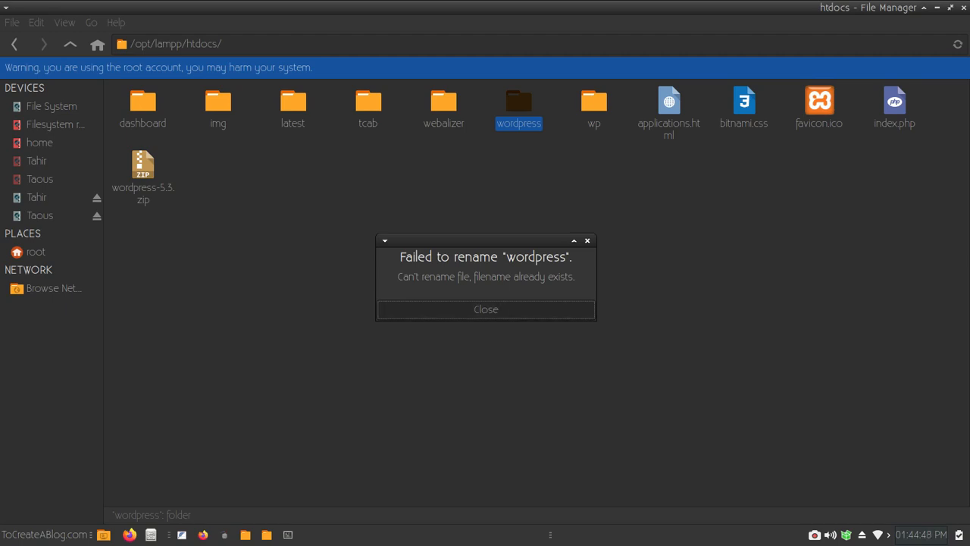
click(486, 309)
click(368, 103)
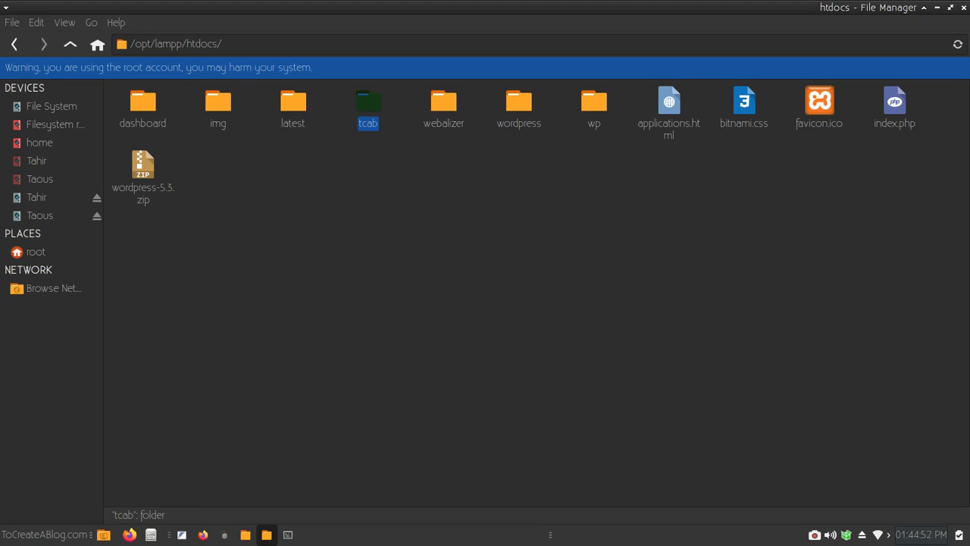
double_click(368, 102)
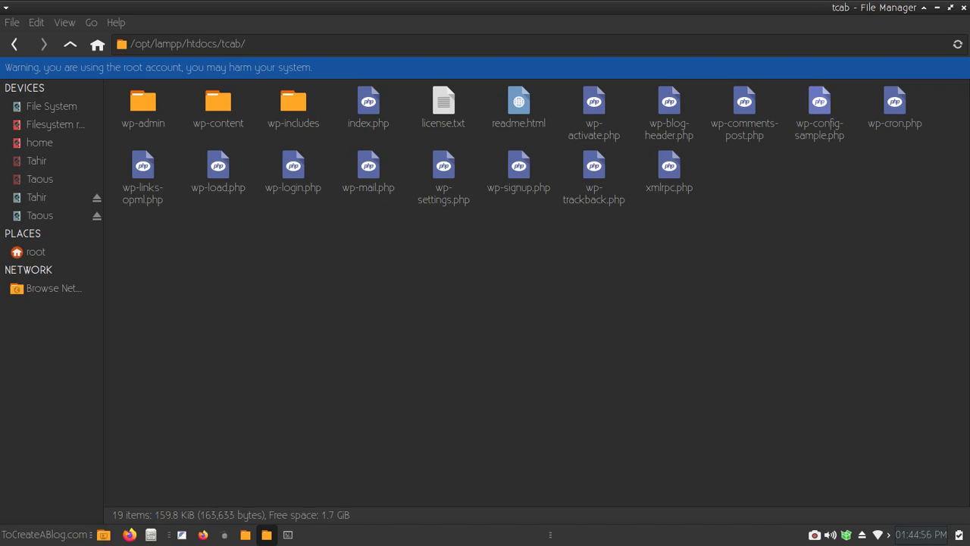
- Rename wp-config-sample.php in the tcab folder to wp-config.php and open it in the text editor
click(819, 102)
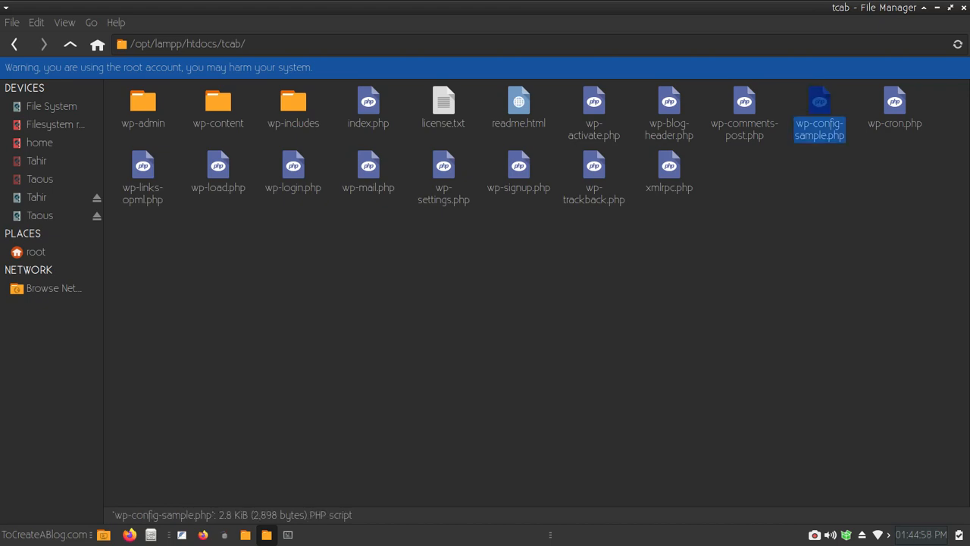
key(F2)
key(Right)
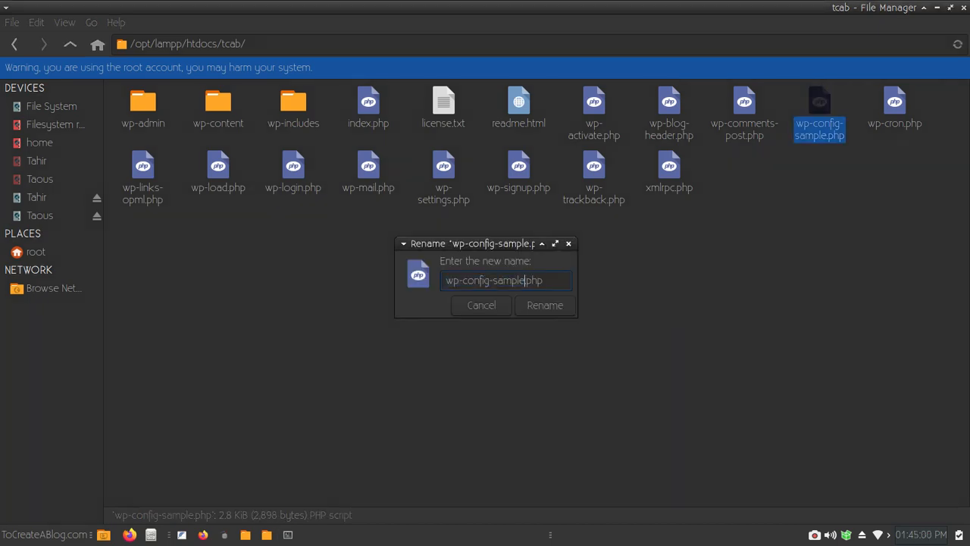
key(BackSpace)
key(BackSpace)
key(BackSpace)
key(BackSpace)
key(BackSpace)
key(BackSpace)
key(BackSpace)
key(Return)
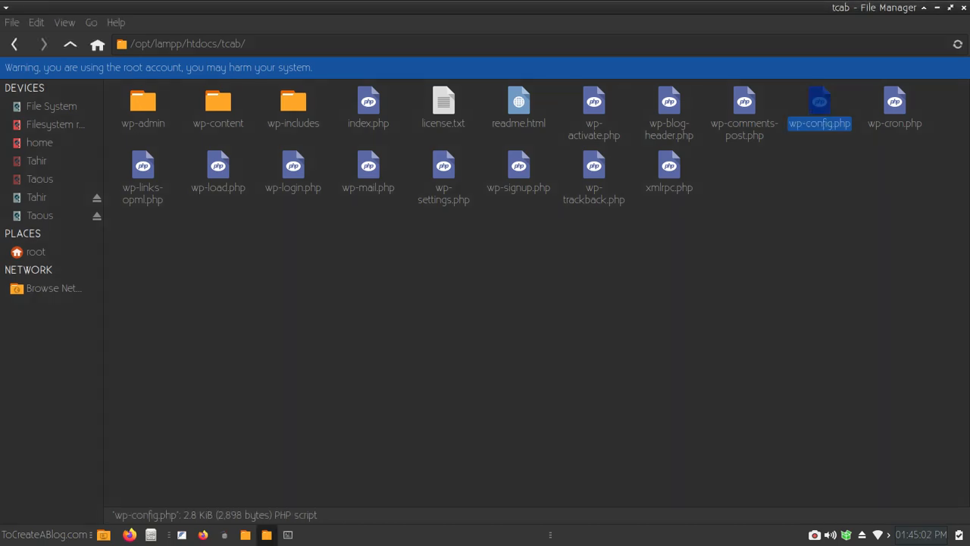
key(Return)
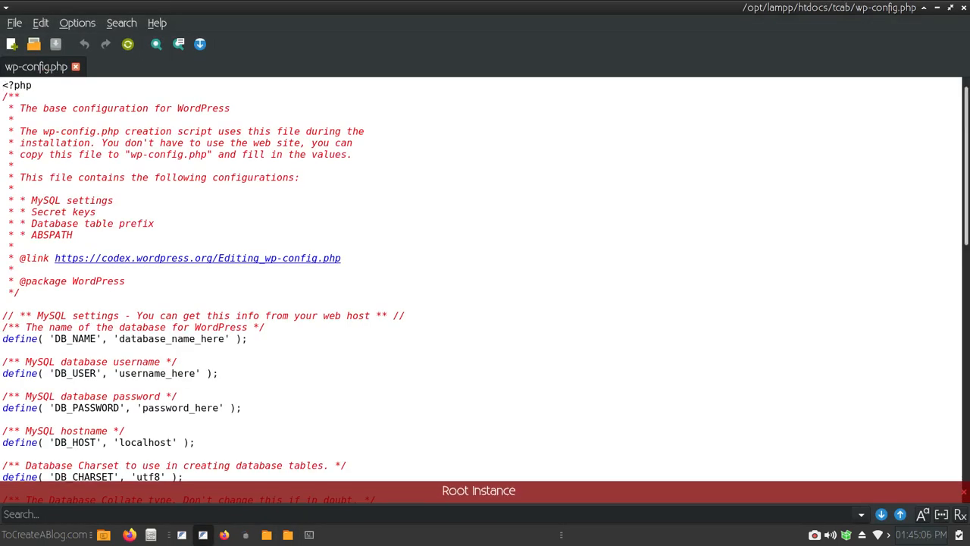
- Set DB_NAME to tcab and DB_USER to root, and clear the DB_PASSWORD placeholder
scroll(485, 288, down, 5)
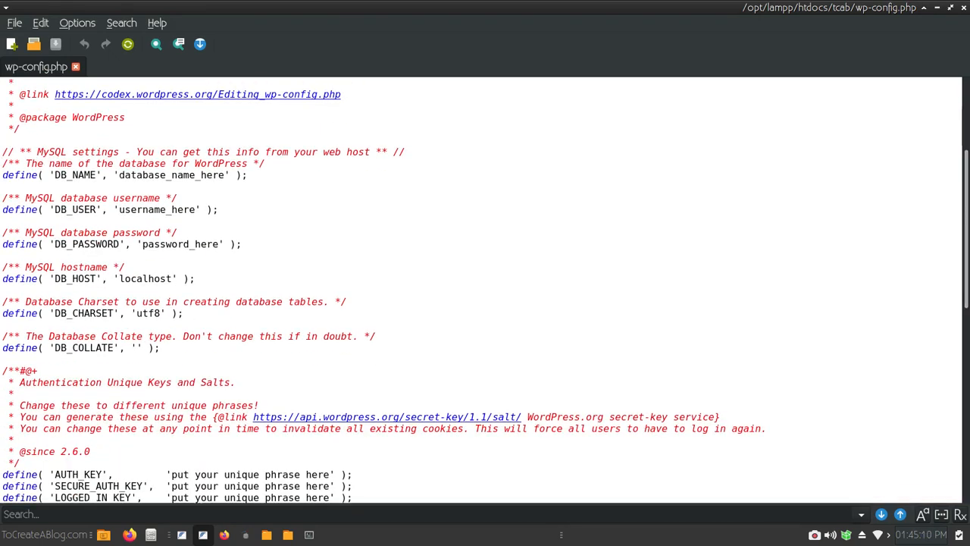
drag(225, 175, 119, 175)
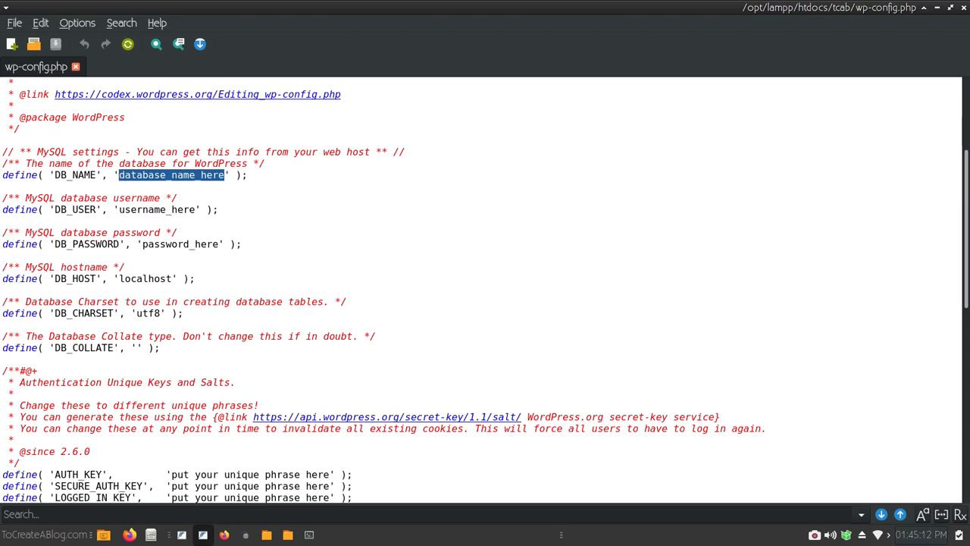
text(tcab)
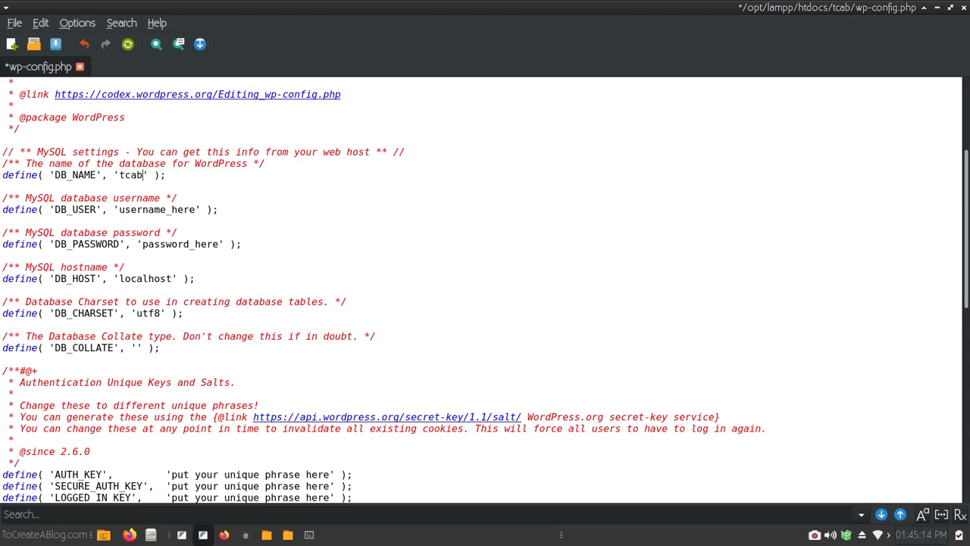
drag(195, 209, 119, 209)
text(root)
drag(220, 244, 142, 244)
key(BackSpace)
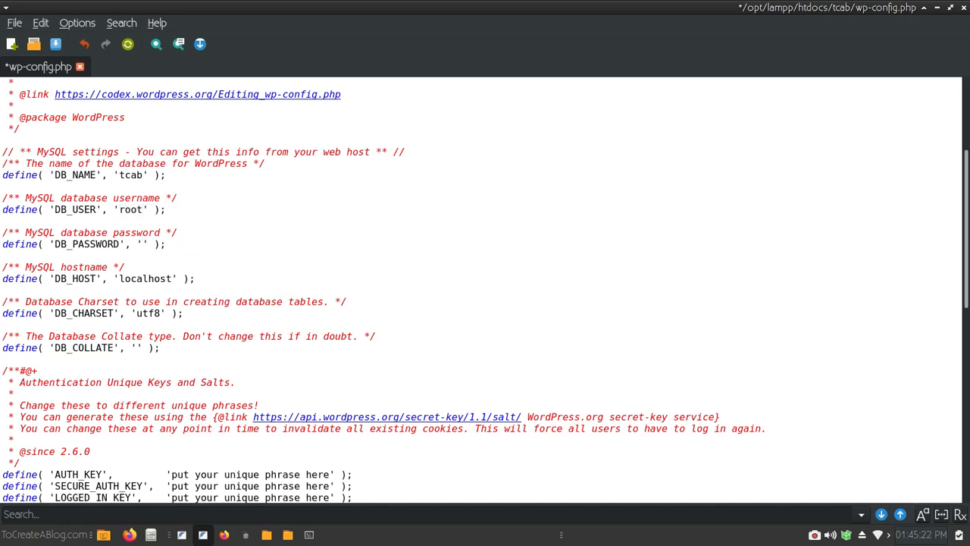
- Save wp-config.php and close FeatherPad, returning to the tcab folder
key(ctrl+s)
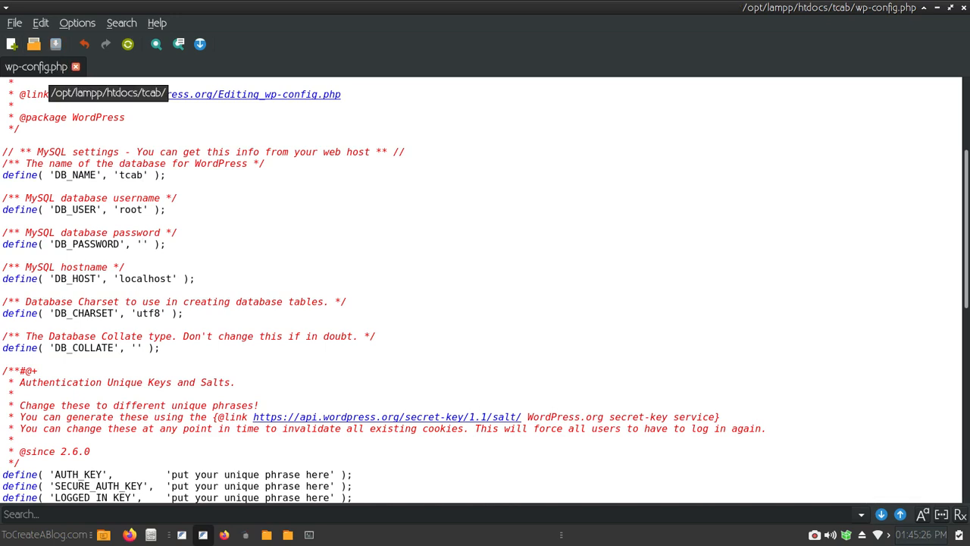
click(15, 23)
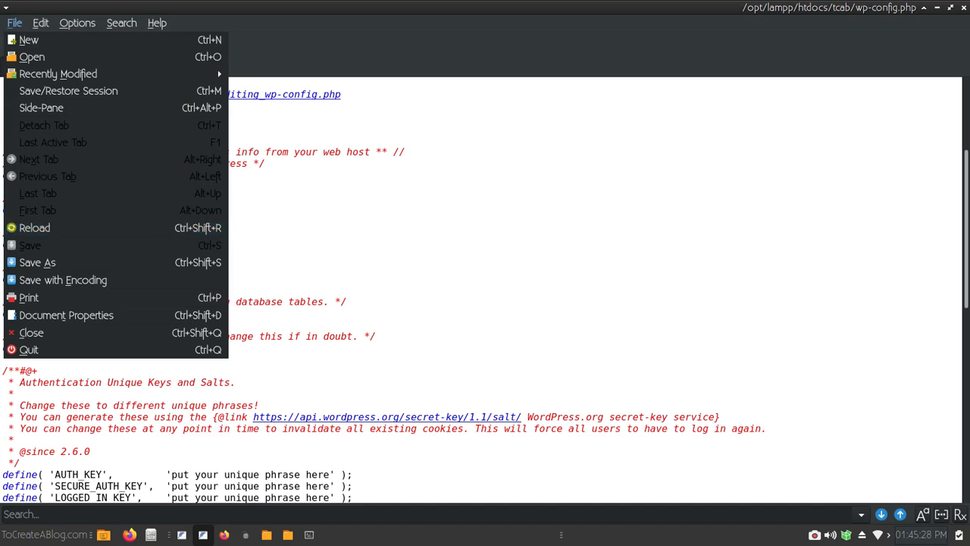
key(Escape)
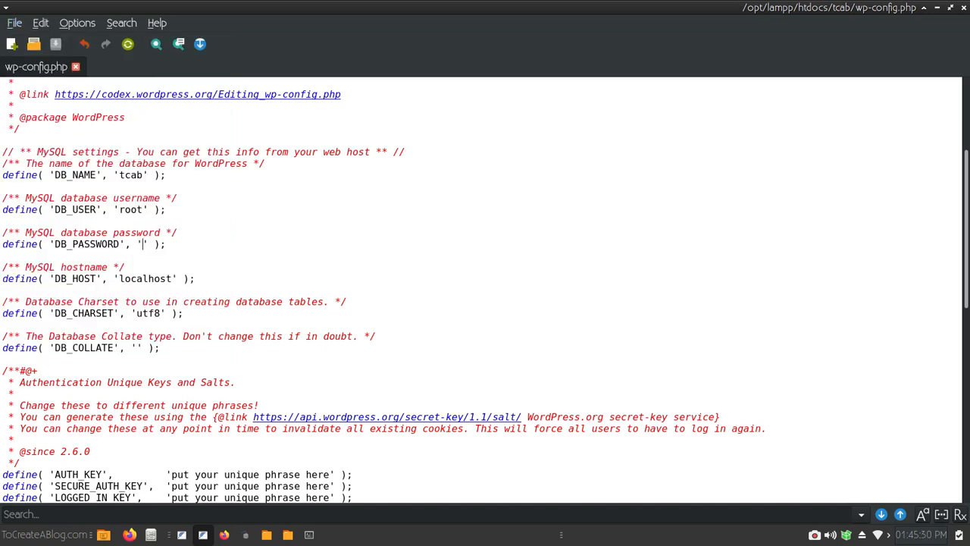
key(ctrl+q)
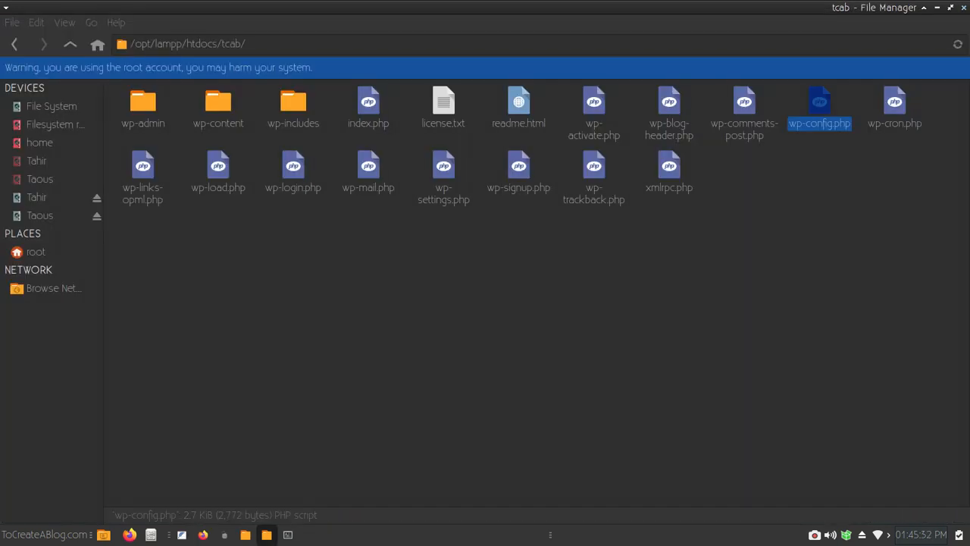
click(530, 341)
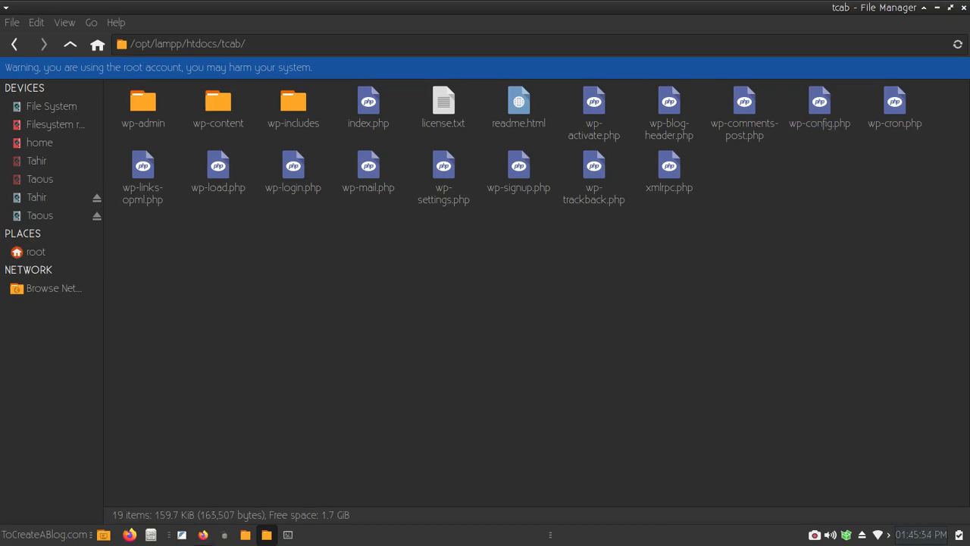
- Load localhost/tcab in a new Firefox tab
click(203, 535)
click(958, 46)
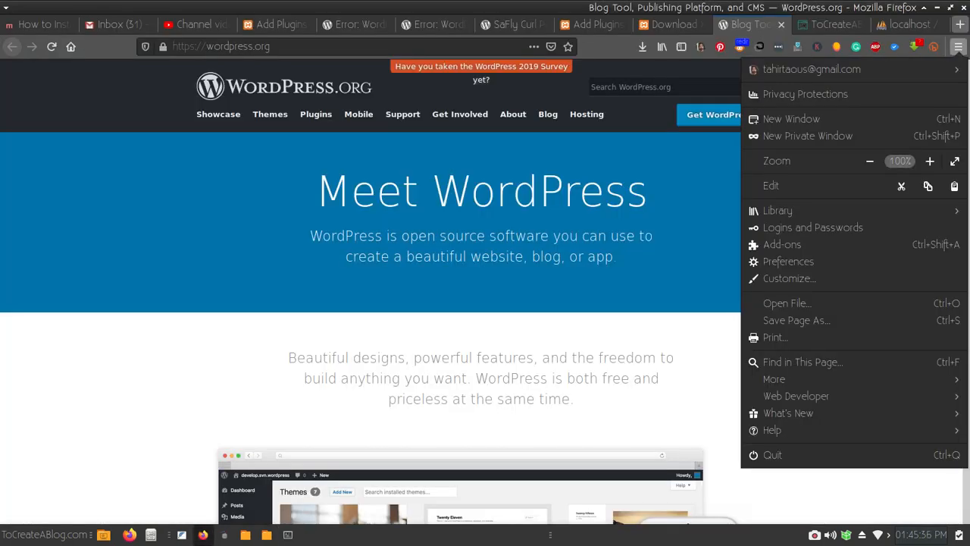
key(ctrl+t)
text(loca)
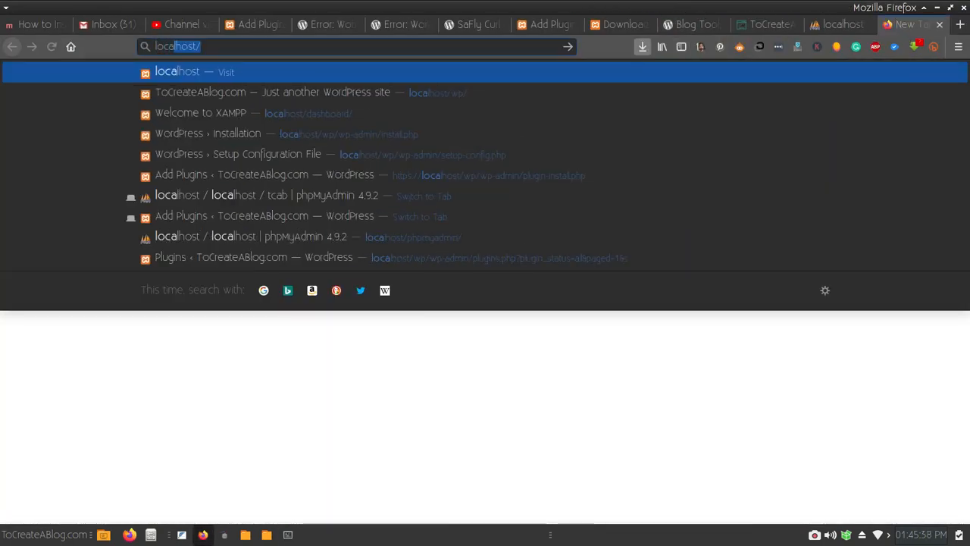
text(lhost/tcab)
key(Return)
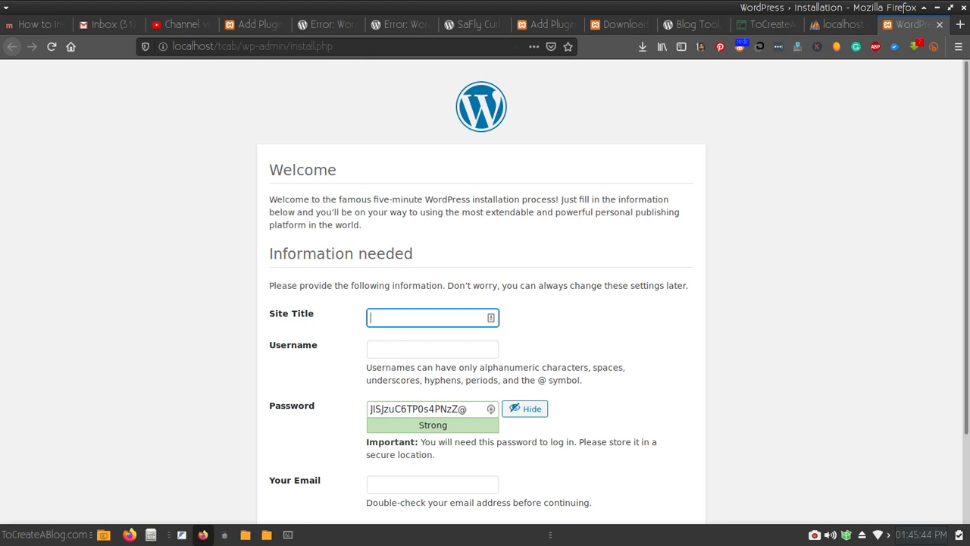
- Enter site title ToCreateABlog.com, the admin username and a weak password, confirming its use
text(to)
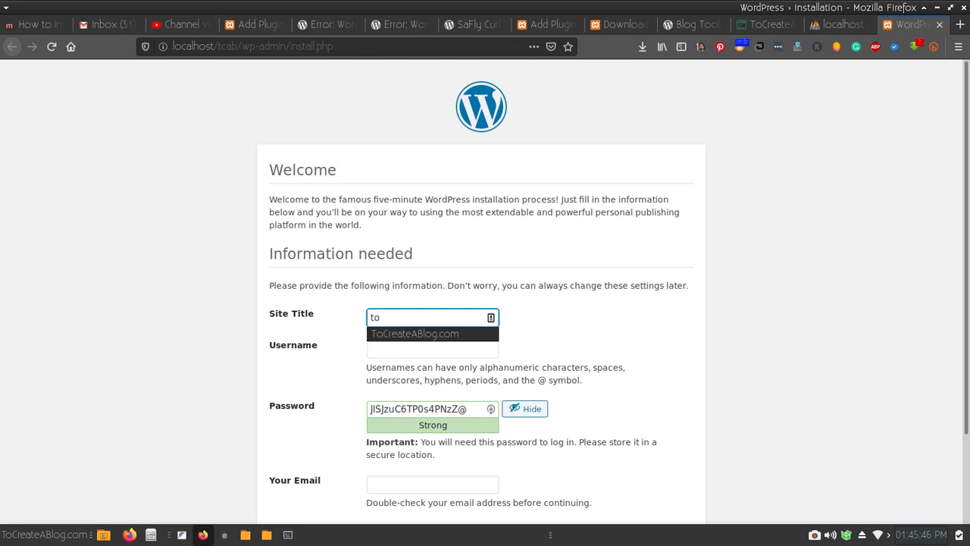
key(Down)
key(Return)
key(Tab)
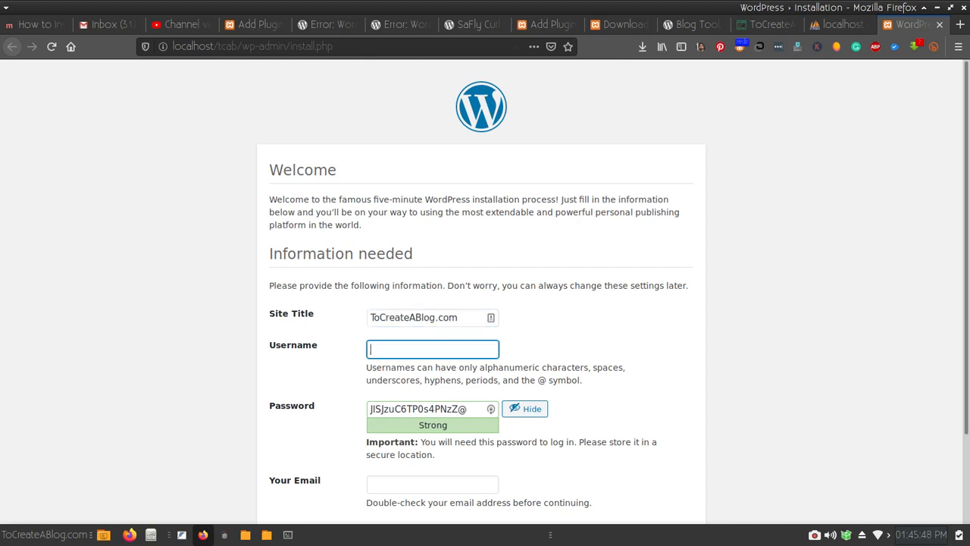
text(tahir)
key(Tab)
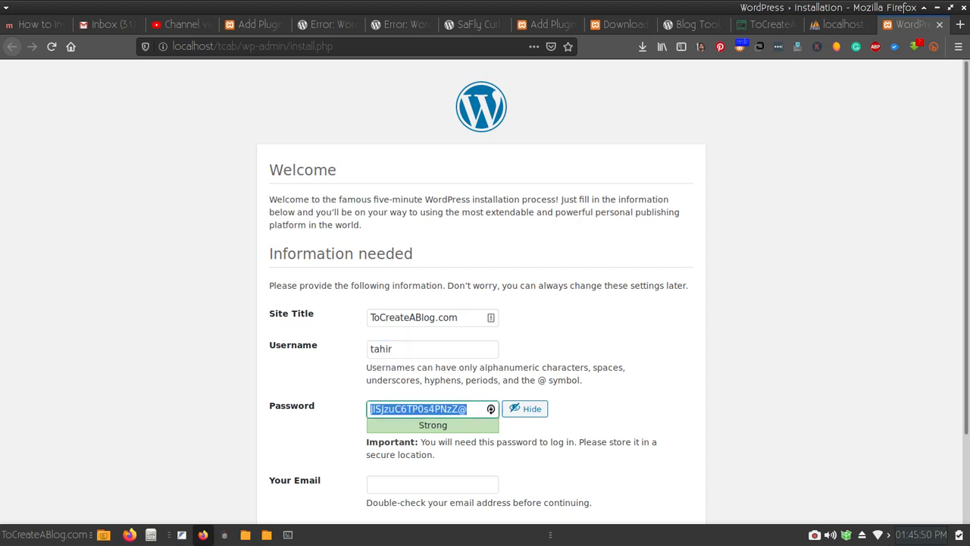
text(12345)
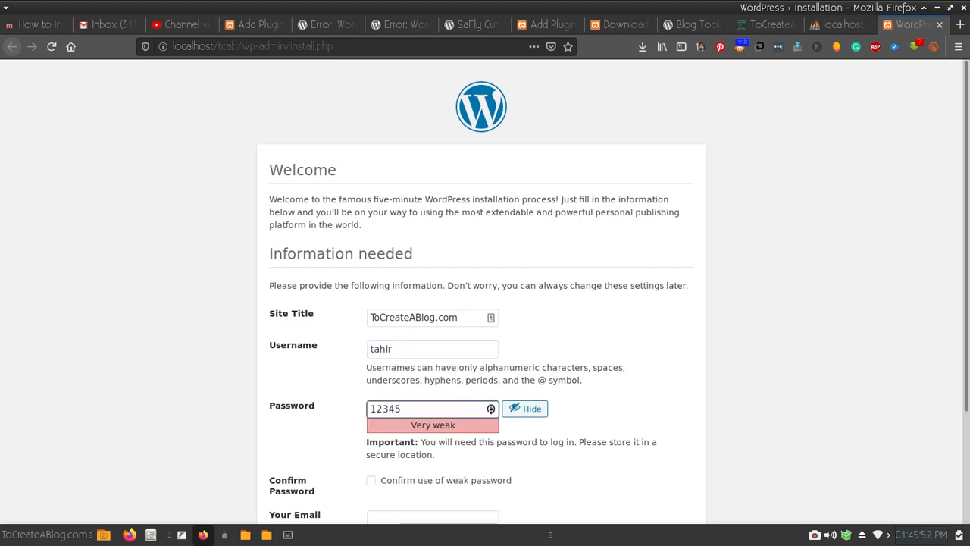
scroll(485, 296, down, 3)
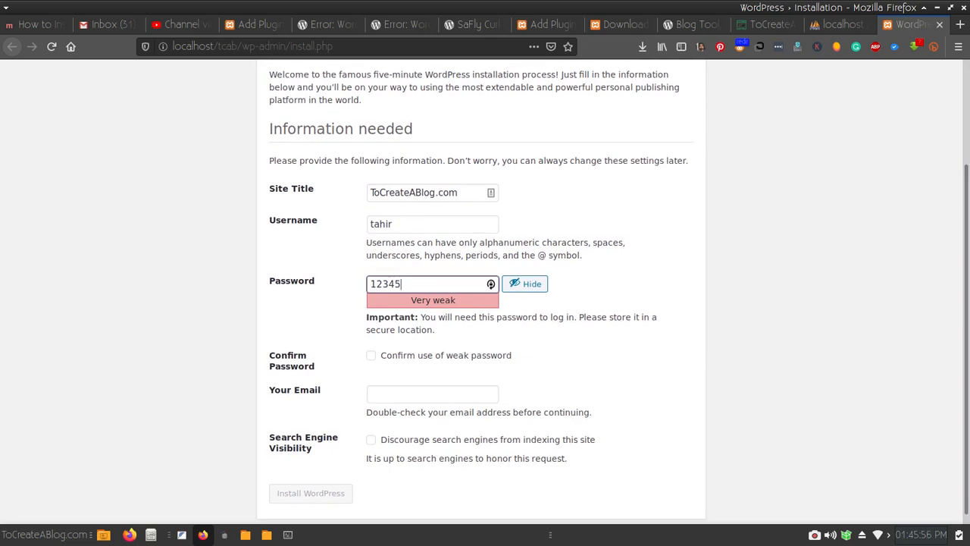
click(371, 355)
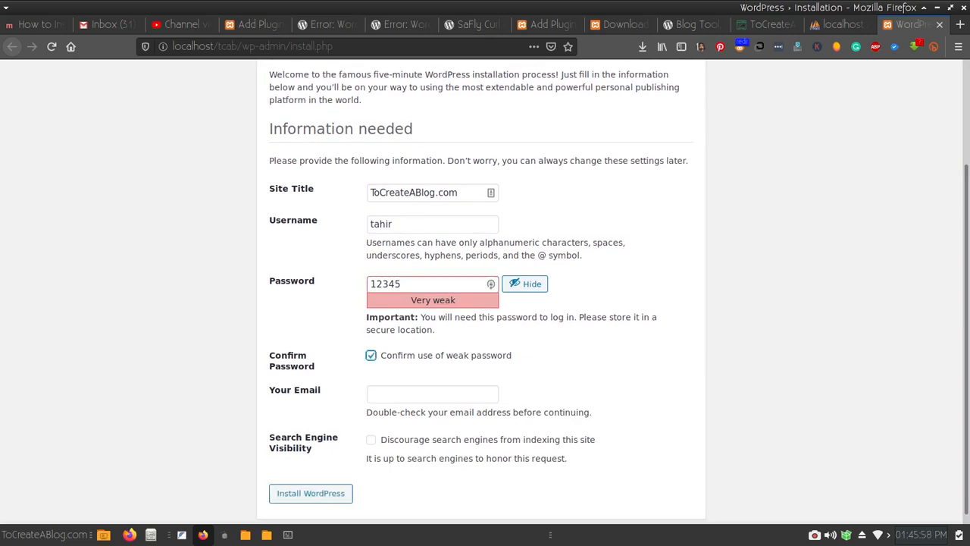
- Fill the admin email from autofill, install WordPress, and dismiss the save-login prompt
scroll(482, 296, down, 1)
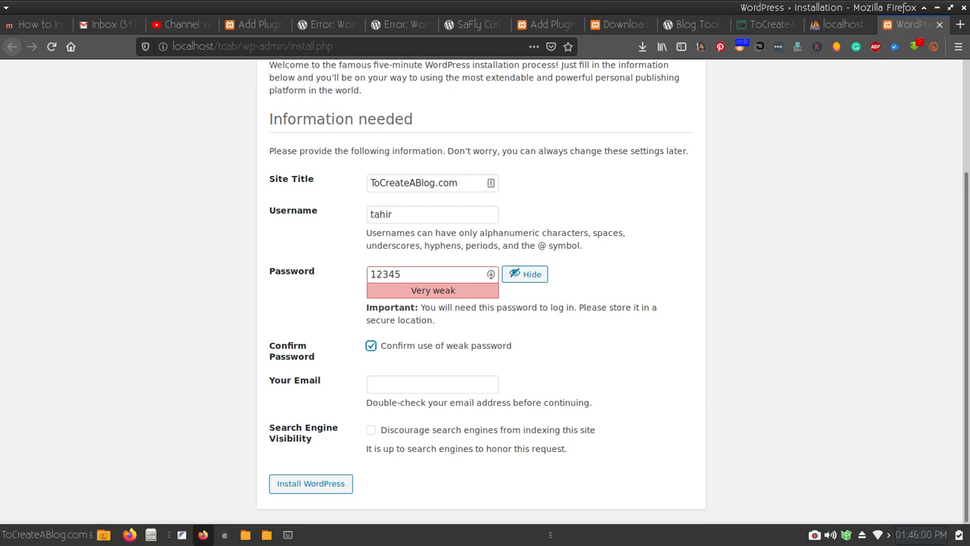
click(433, 384)
text(s)
key(Down)
key(Return)
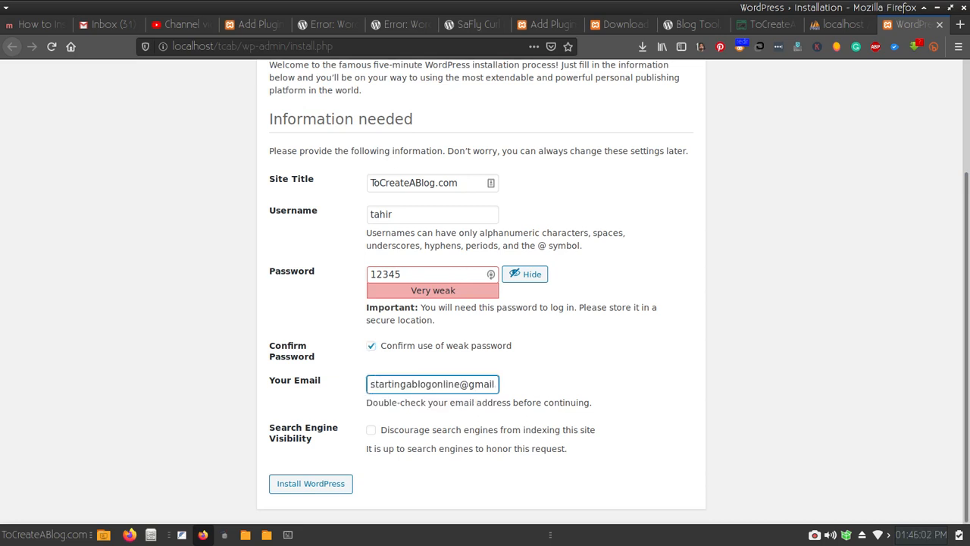
key(Return)
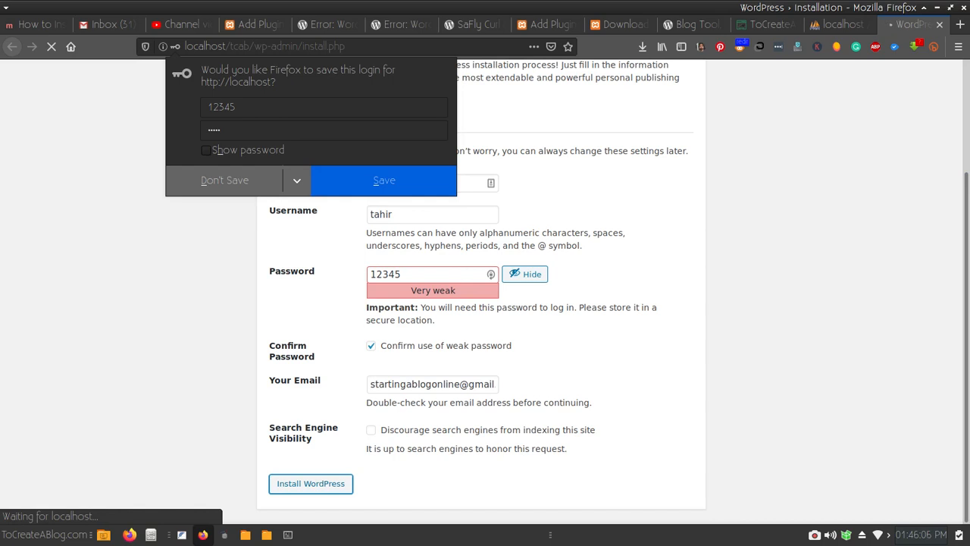
key(Escape)
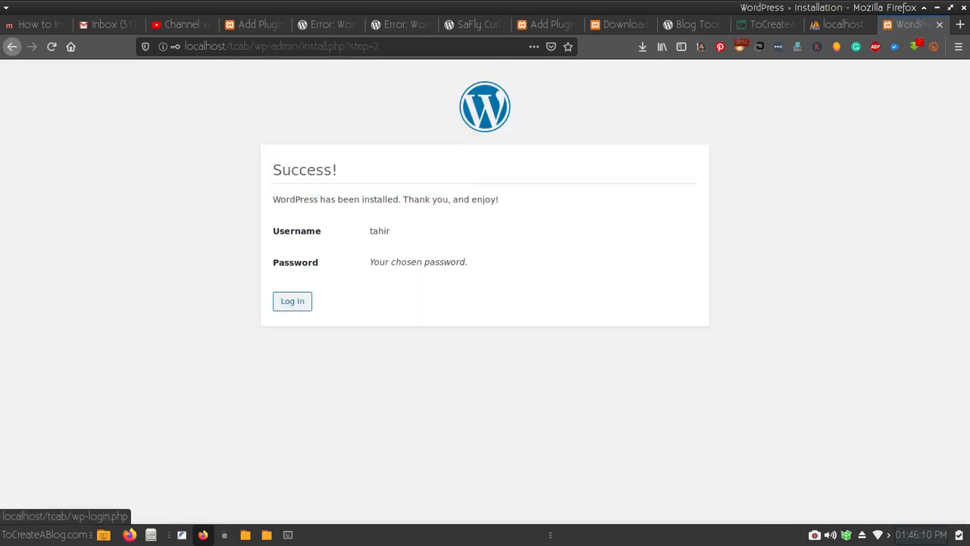
- Enter the admin credentials, open the front page in a new tab, and log in
click(293, 301)
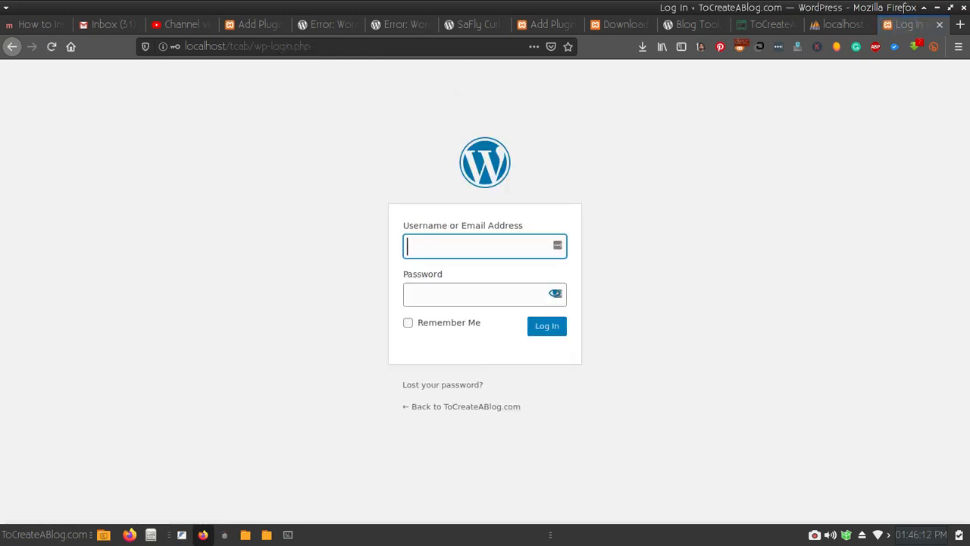
text(tahir)
key(Tab)
text(1234)
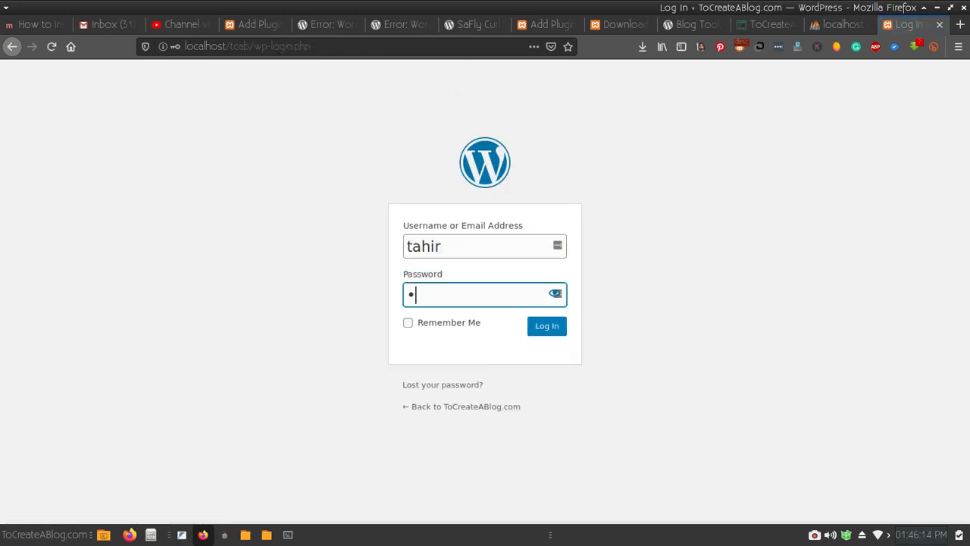
text(5)
right_click(467, 406)
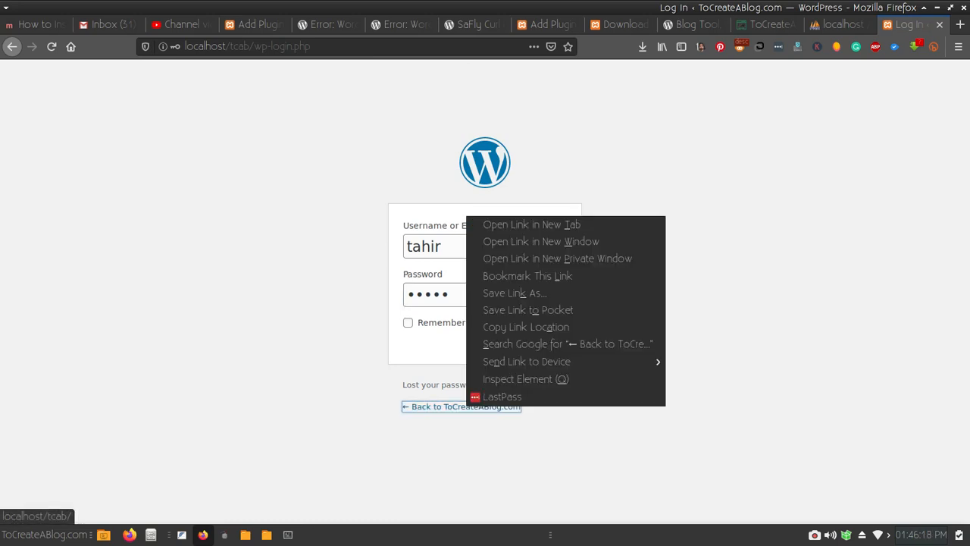
key(Return)
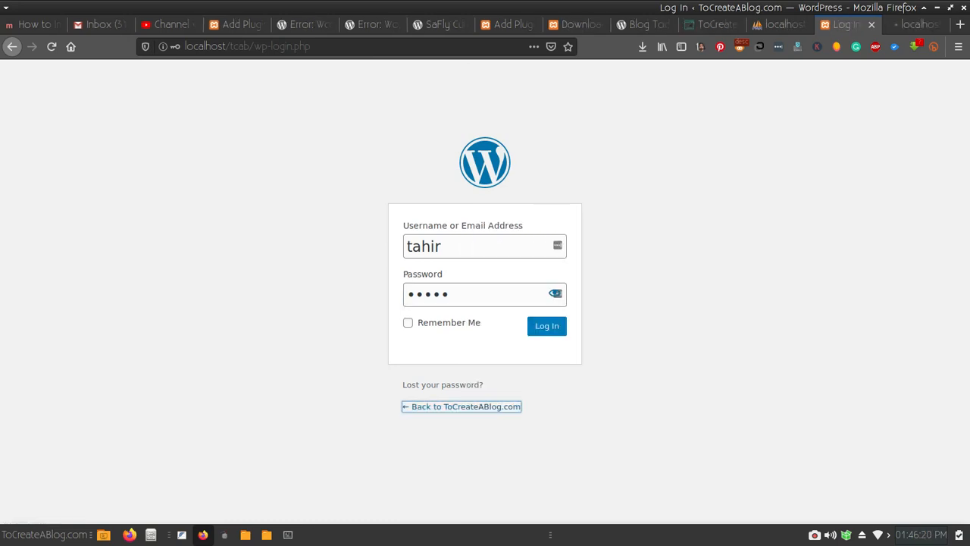
click(547, 326)
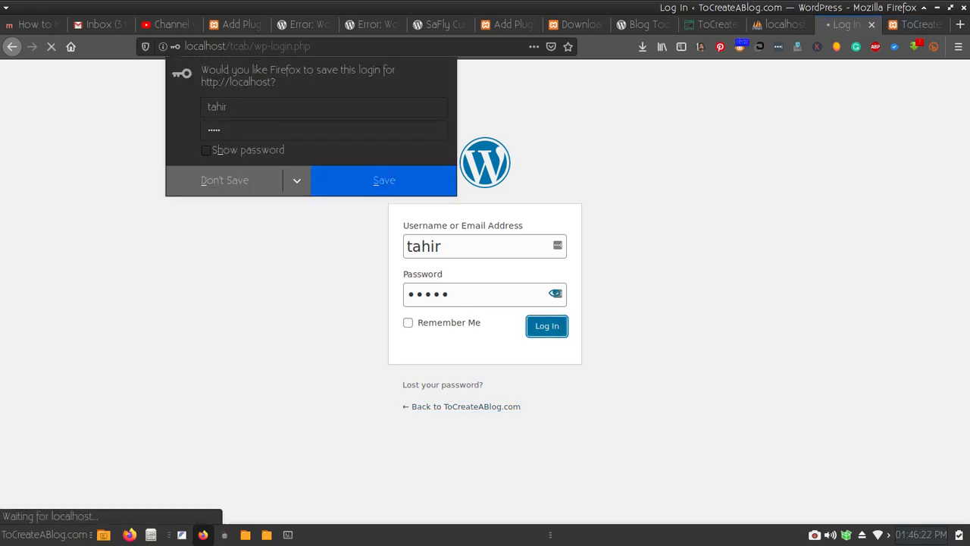
- View the Hello world! post and the Sample Page, then return to the admin tab
click(906, 25)
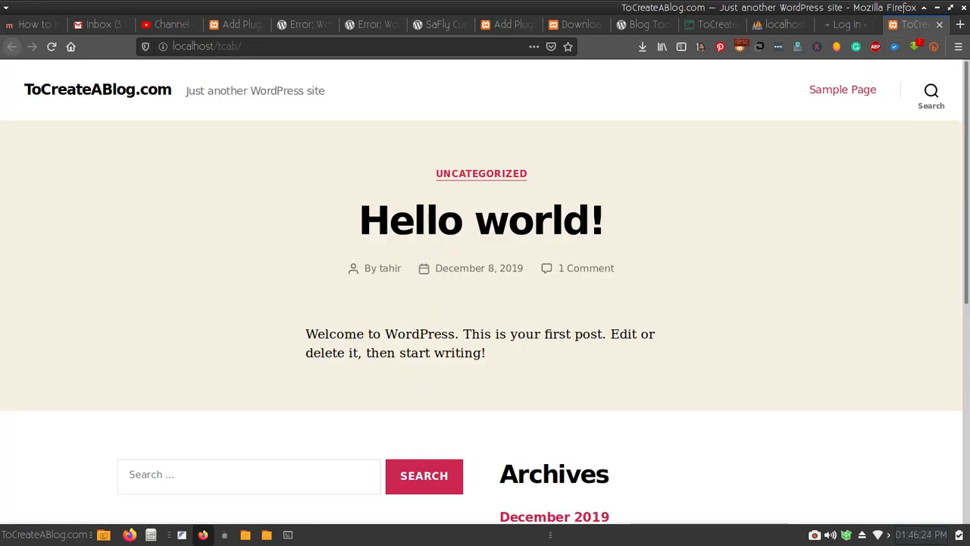
click(482, 219)
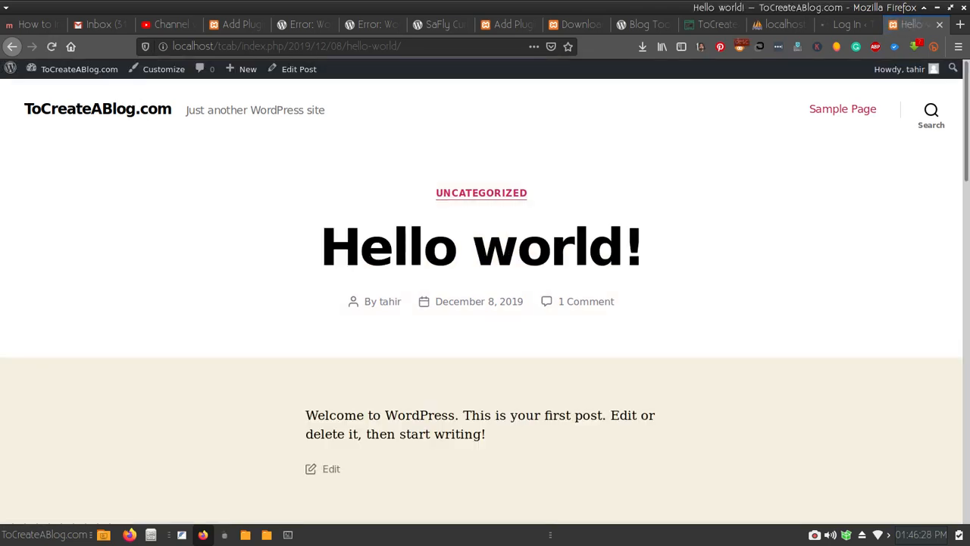
click(843, 110)
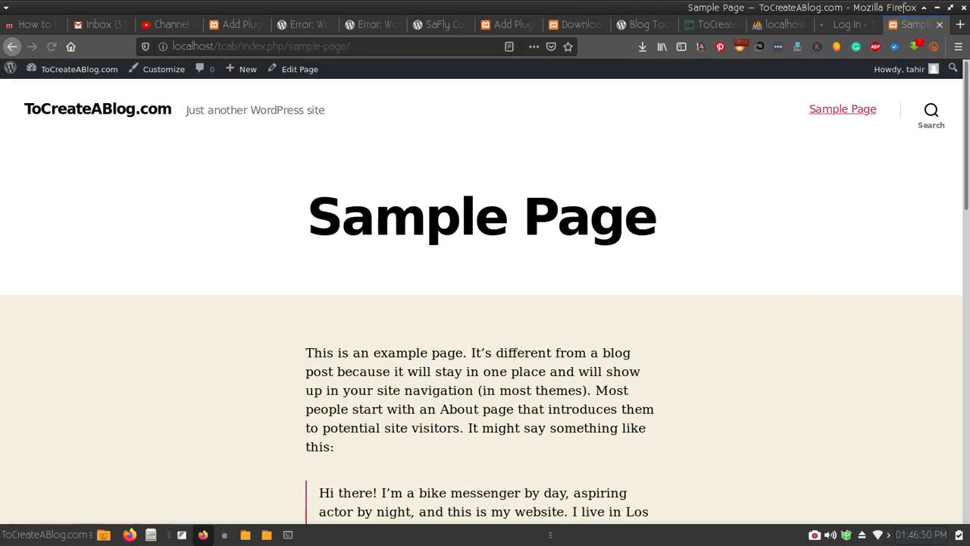
scroll(485, 304, down, 15)
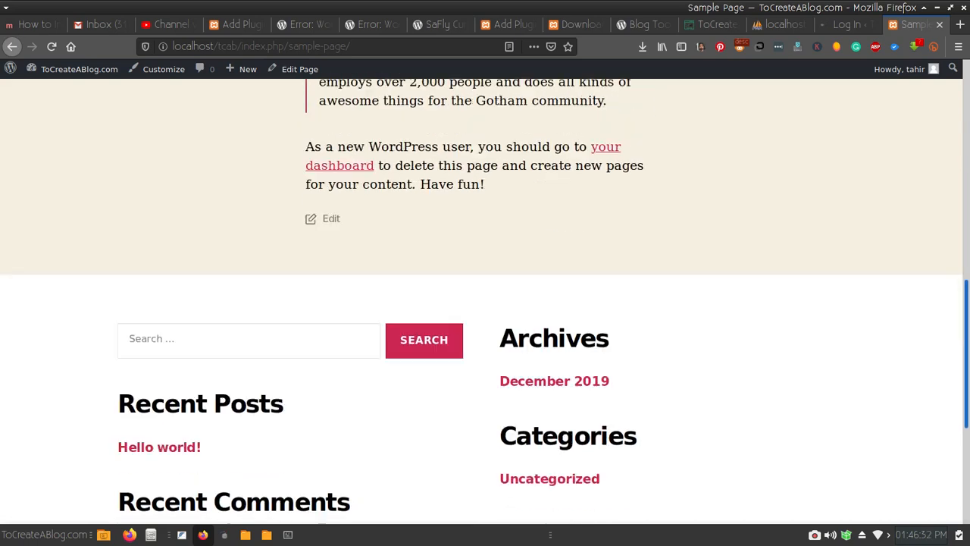
scroll(485, 303, up, 15)
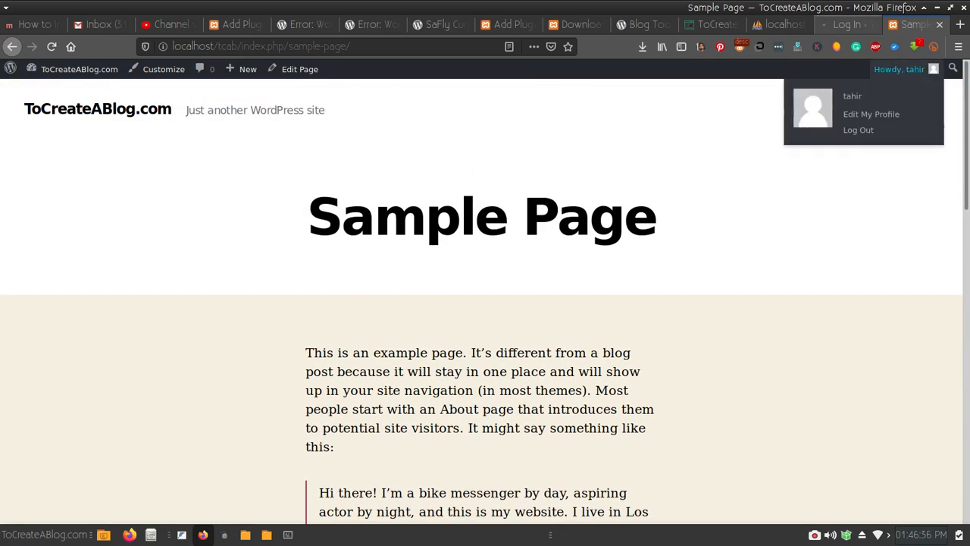
click(846, 24)
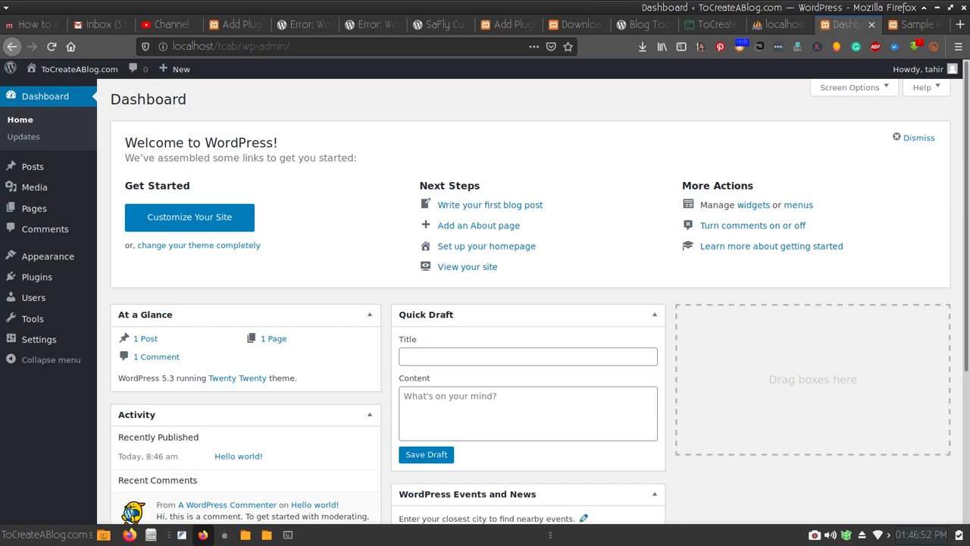
- Open Plugins > Add New, select the secure-connection error sentence and zoom the page in
mouse_move(37, 277)
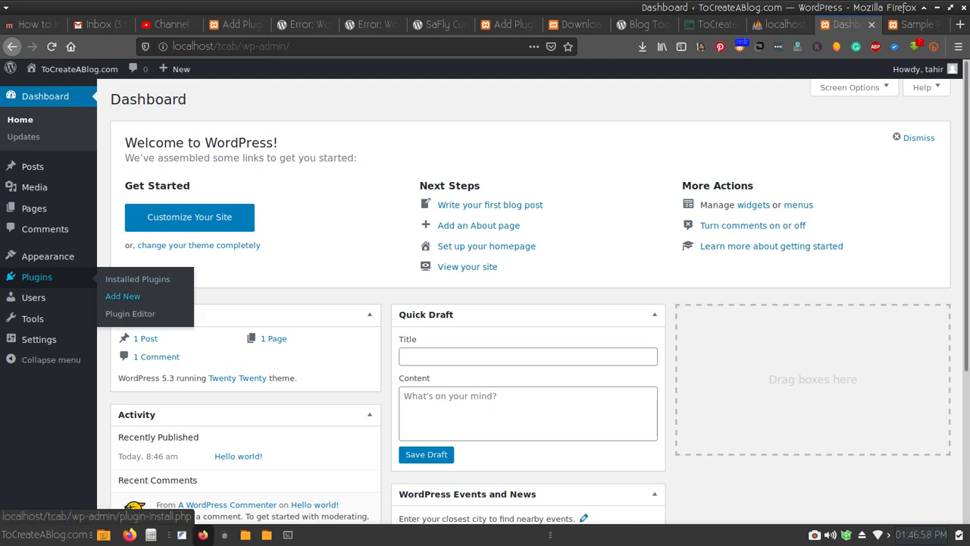
click(122, 296)
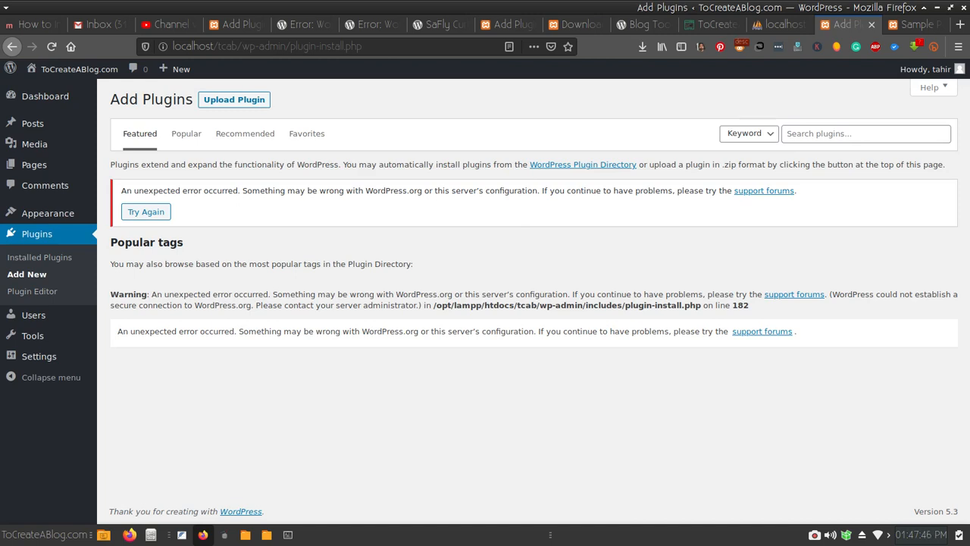
drag(832, 294, 255, 305)
key(ctrl+plus)
key(ctrl+plus)
key(ctrl+plus)
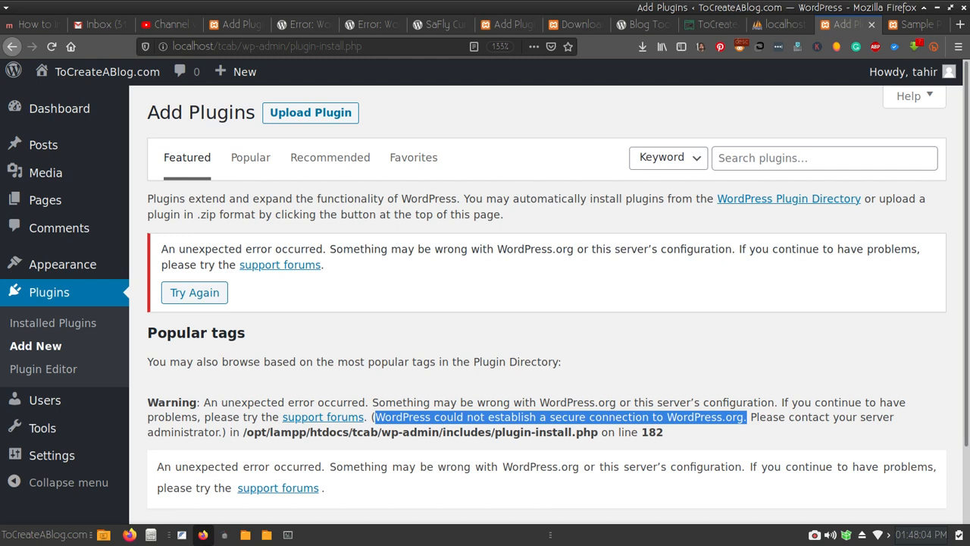
mouse_move(62, 264)
- Read the support thread on the error, then view the SaFly Curl Patch plugin page
click(370, 25)
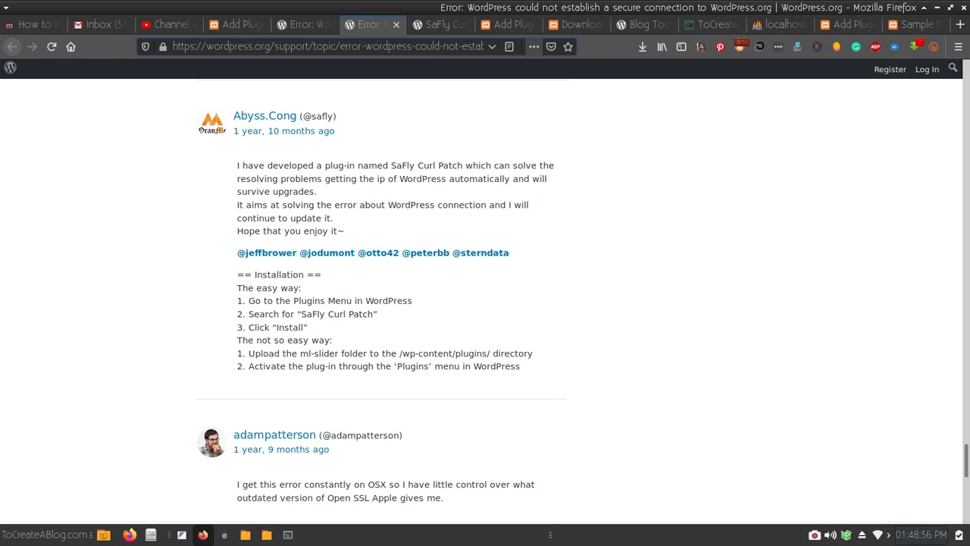
key(ctrl+Tab)
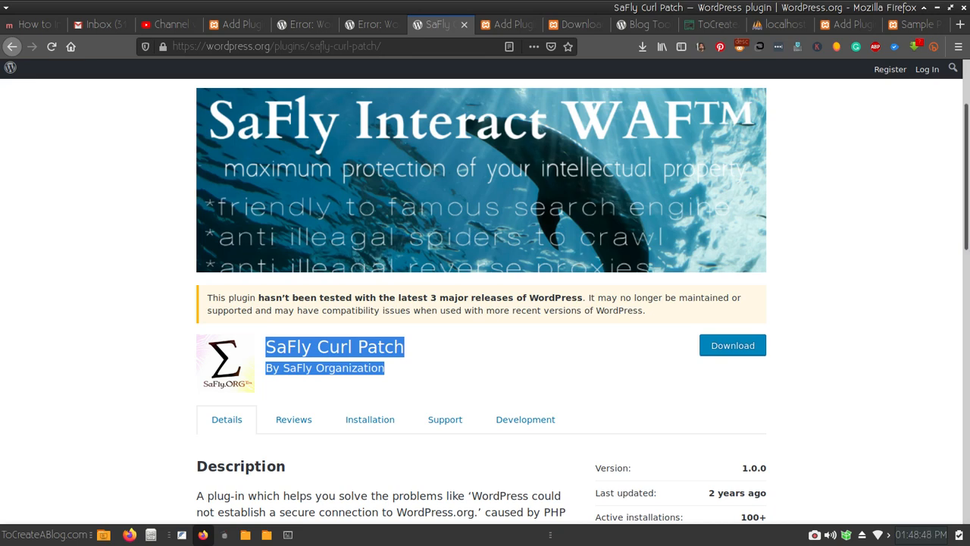
scroll(485, 303, down, 1)
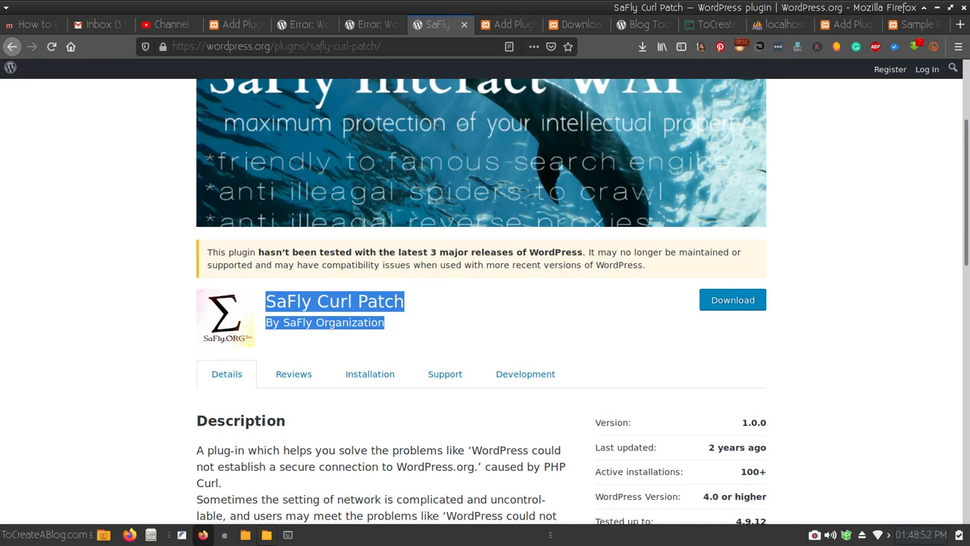
click(267, 534)
- Copy safly-curl-patch.1.0.0.zip from the Downloads folder
click(246, 534)
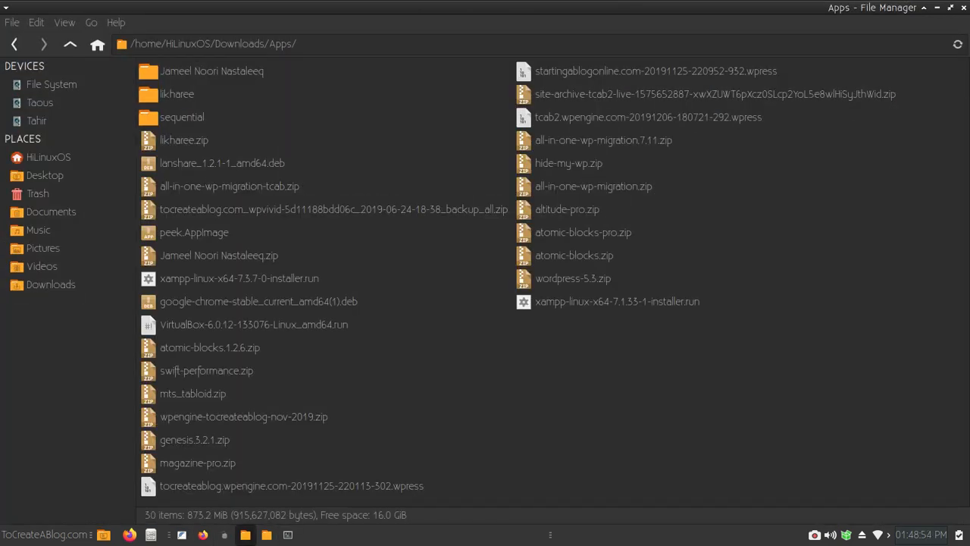
click(50, 284)
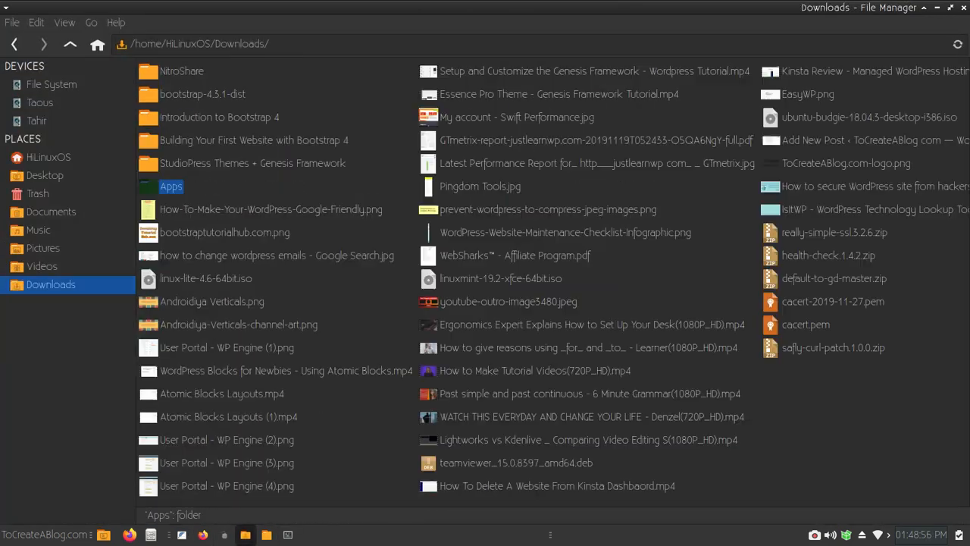
click(833, 348)
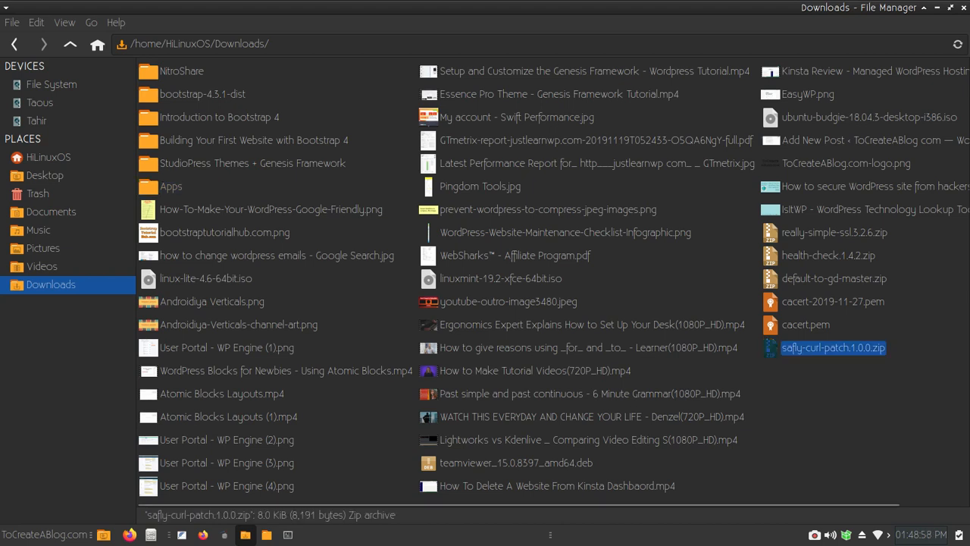
right_click(811, 348)
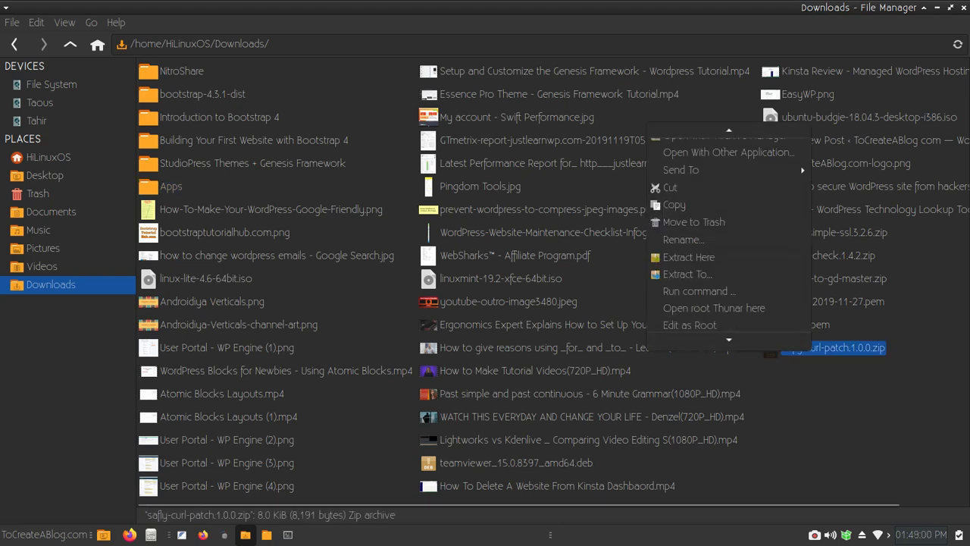
click(674, 204)
- Choose Open root Thunar here on the Downloads folder to get the root password prompt
click(634, 160)
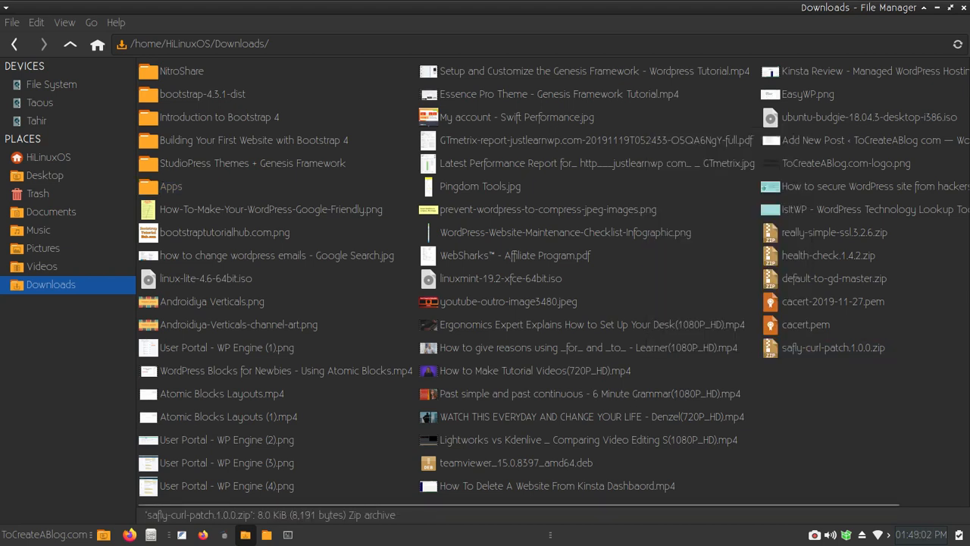
right_click(633, 161)
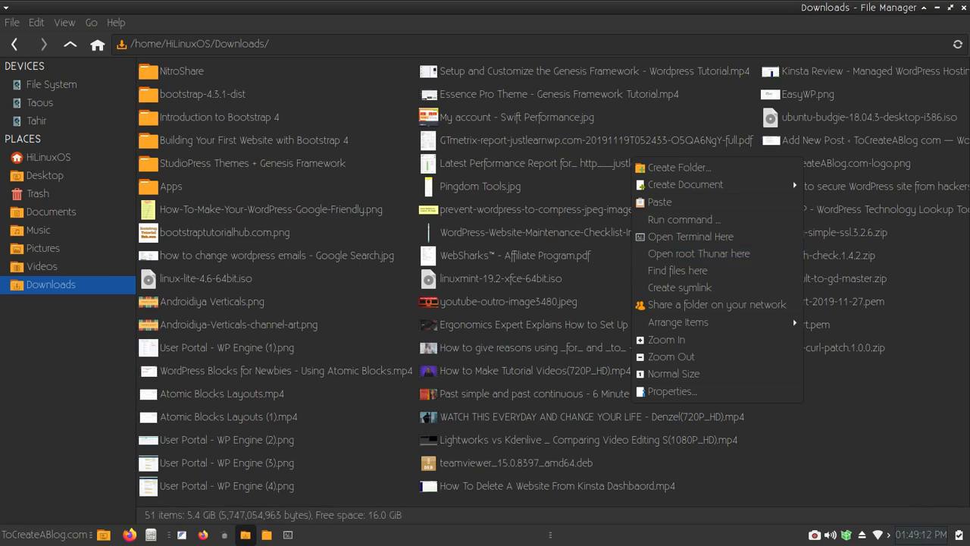
key(Escape)
key(alt+g)
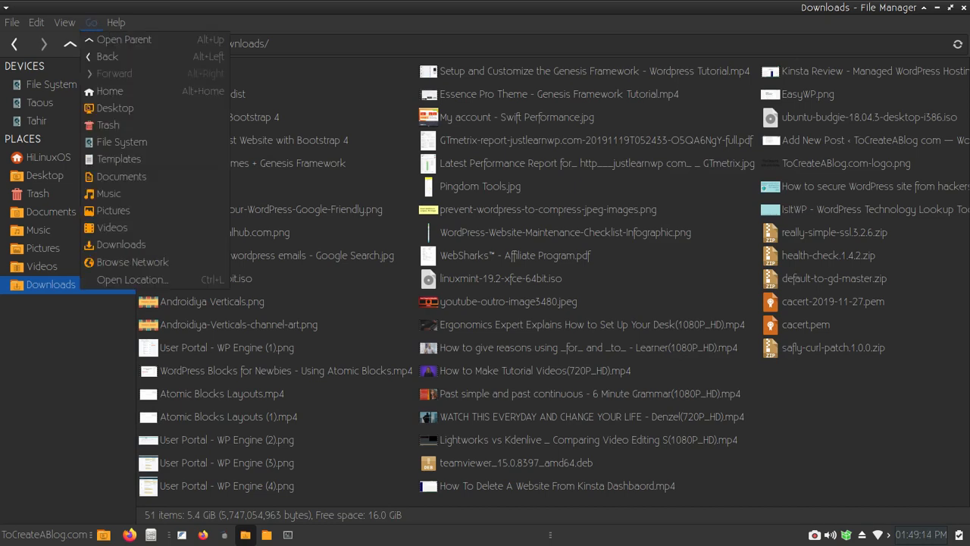
key(Left)
key(Right)
key(Right)
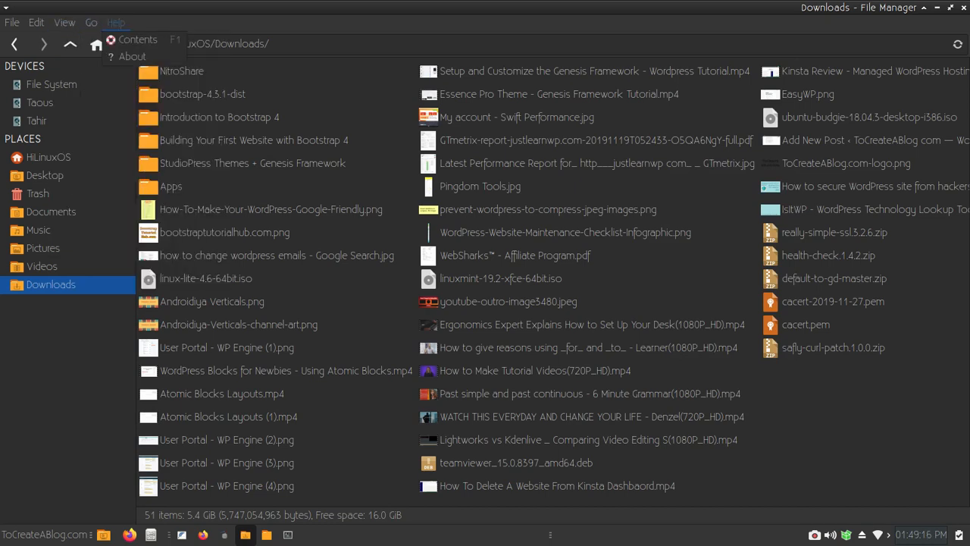
key(Left)
key(Left)
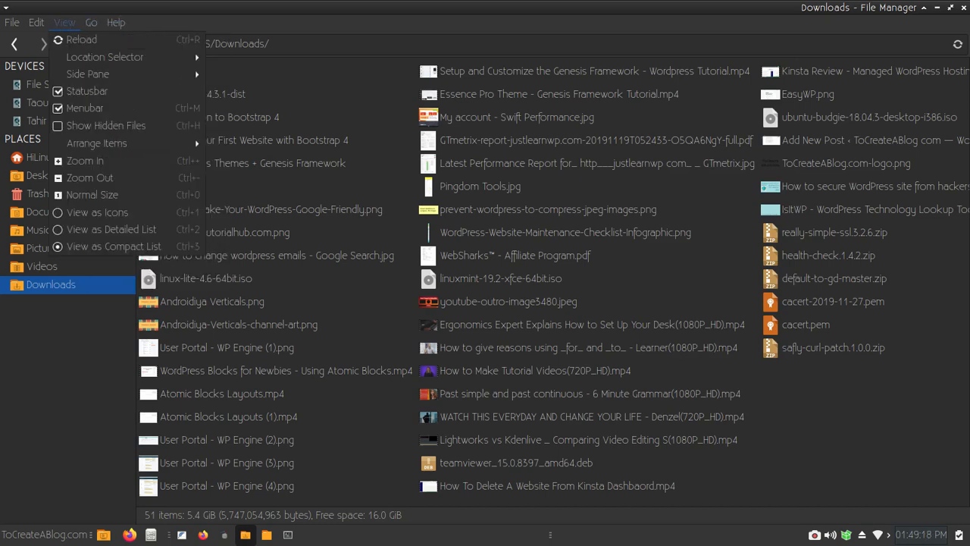
key(Right)
key(Right)
key(Escape)
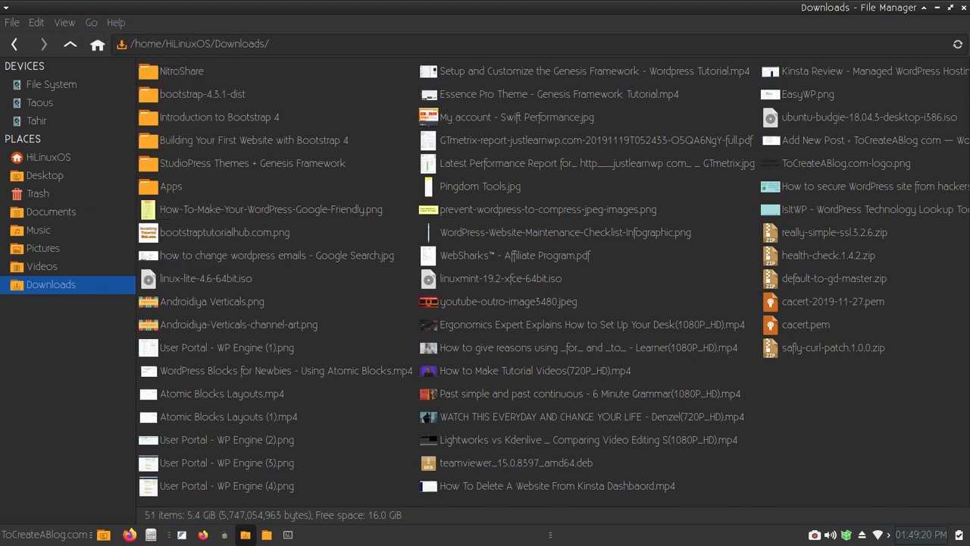
right_click(641, 405)
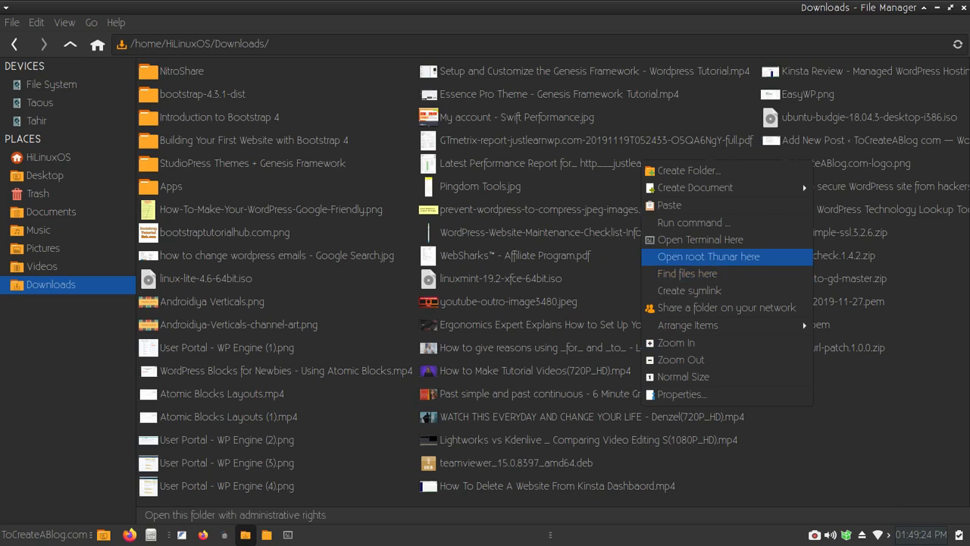
key(Return)
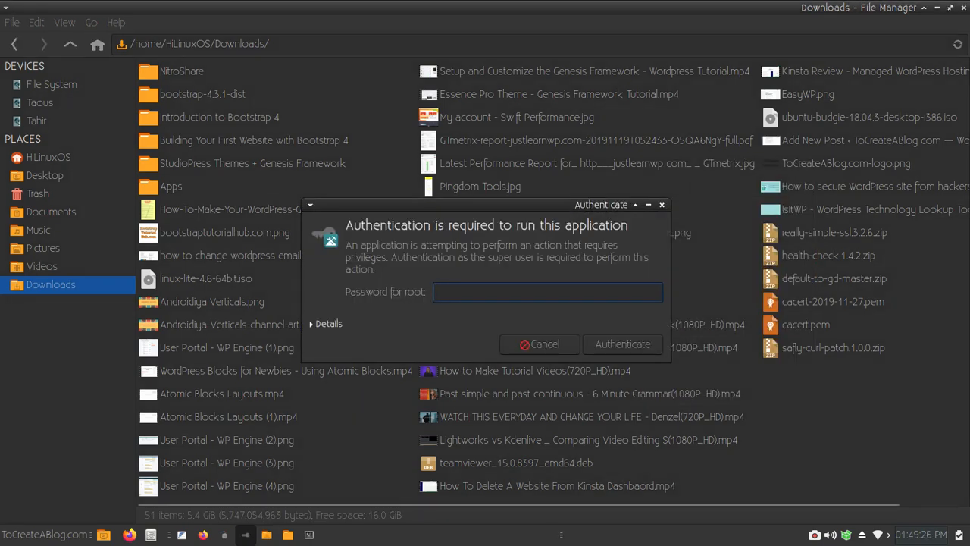
- Authenticate as root and browse to /opt/lampp/htdocs/tcab/wp-content/plugins
text(•••••)
key(Return)
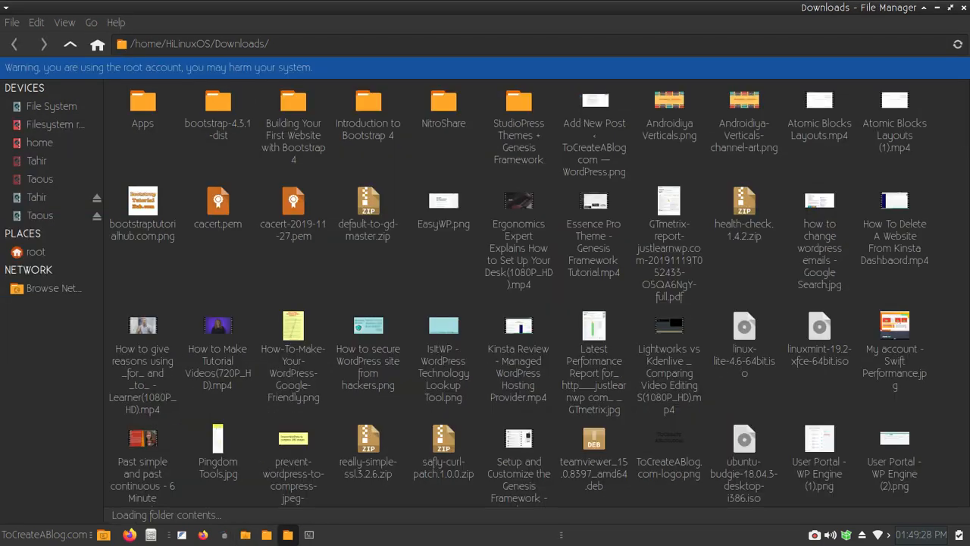
click(51, 106)
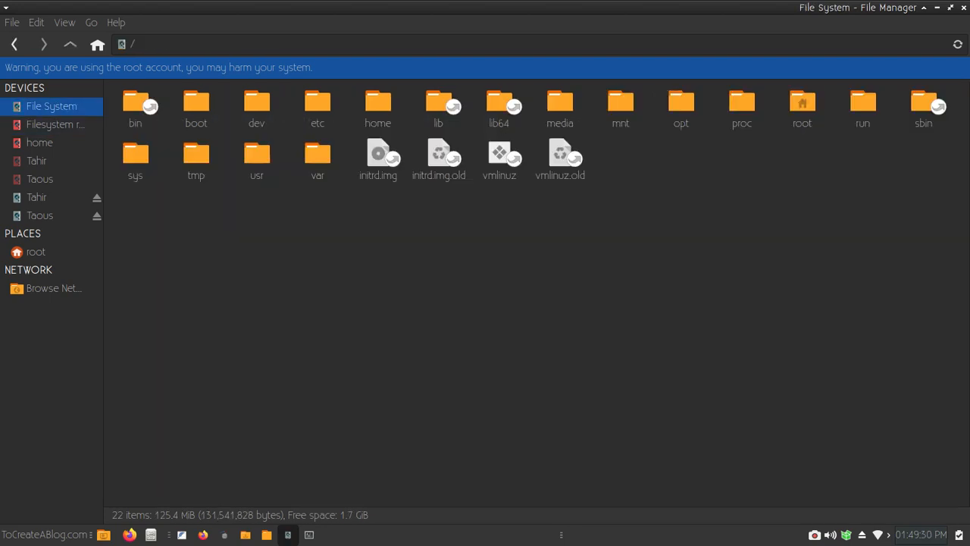
double_click(681, 105)
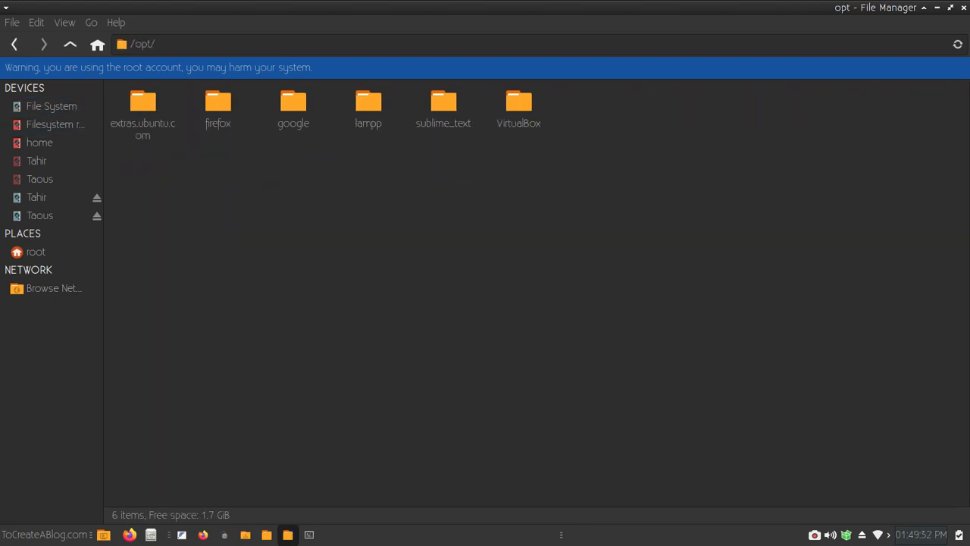
double_click(368, 101)
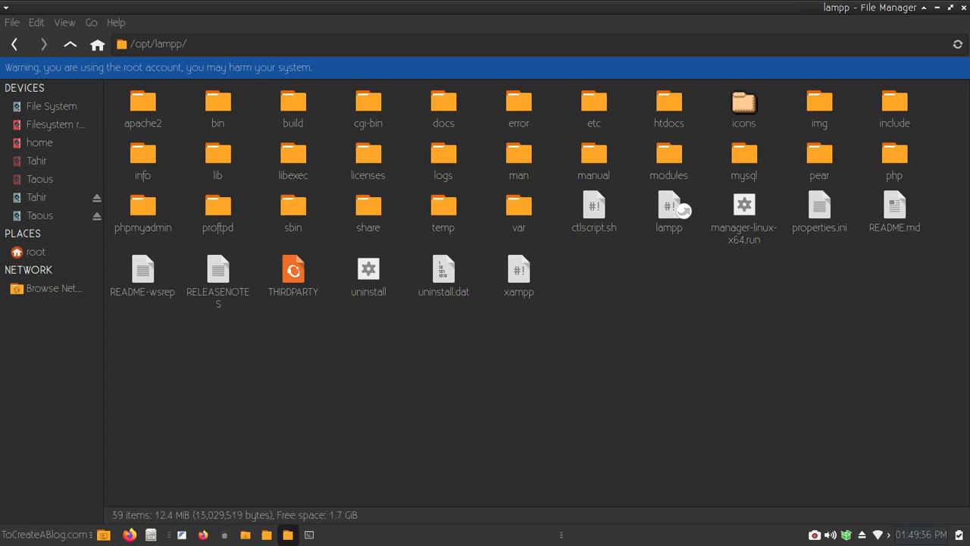
click(669, 101)
key(Return)
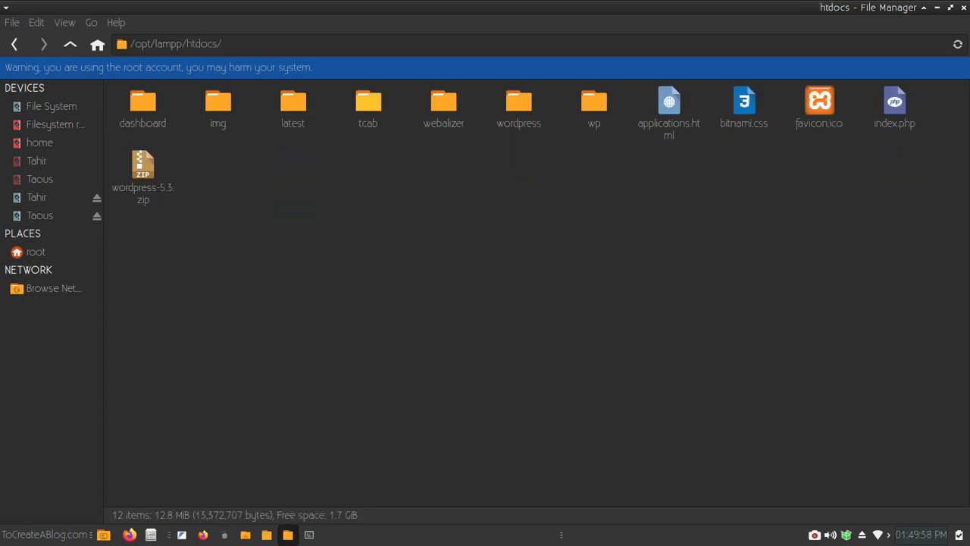
click(369, 101)
key(Return)
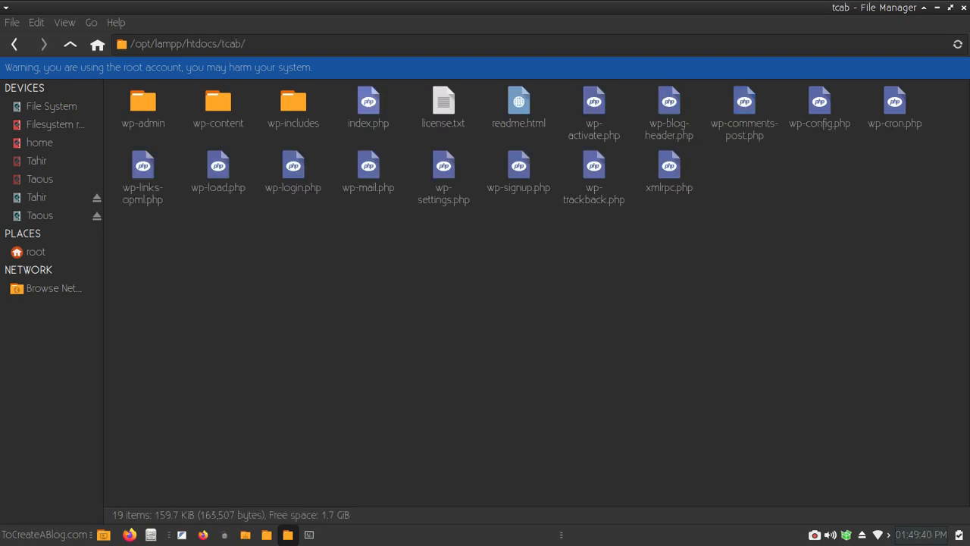
double_click(218, 102)
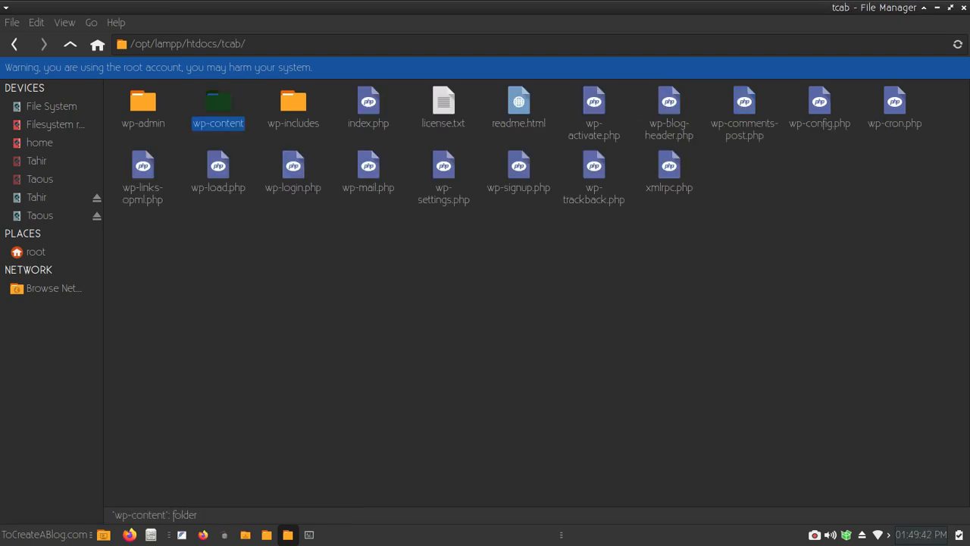
double_click(129, 102)
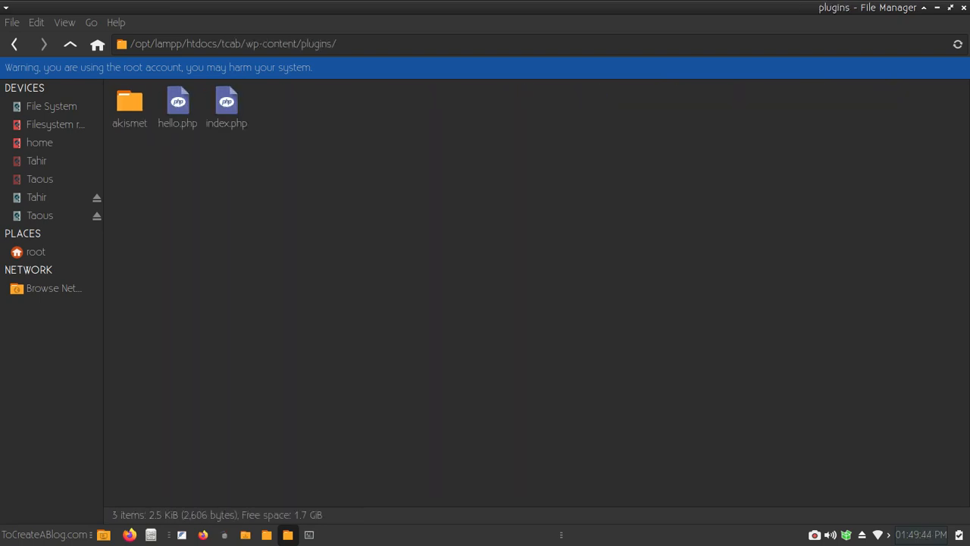
- Paste the plugin zip, extract the safly-curl-patch folder there, and permanently delete the zip
right_click(289, 152)
click(322, 194)
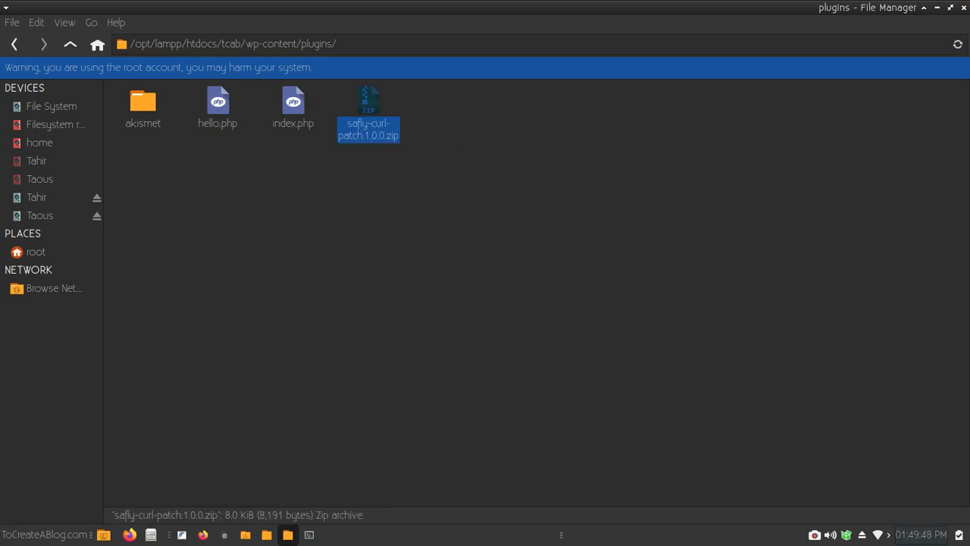
double_click(368, 114)
drag(45, 80, 500, 190)
click(349, 14)
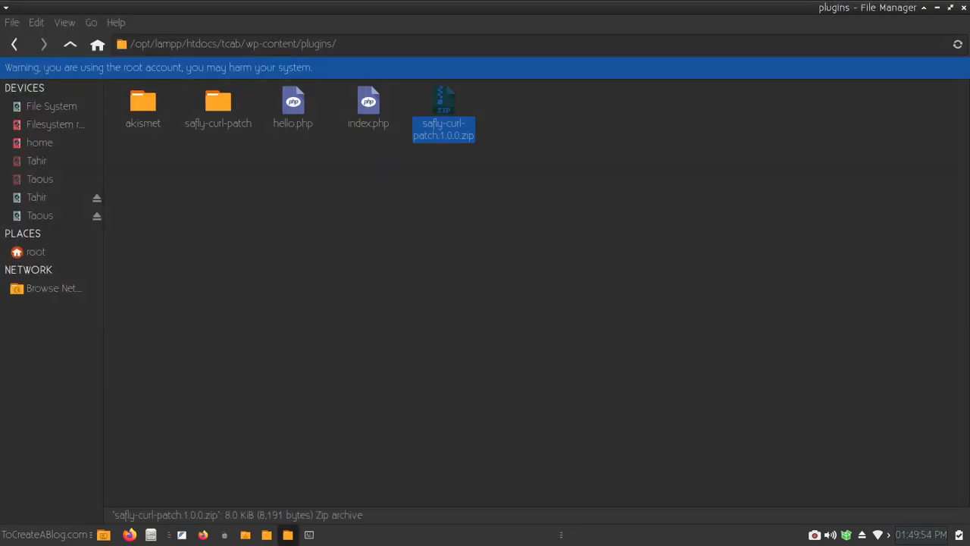
key(shift+Delete)
key(Return)
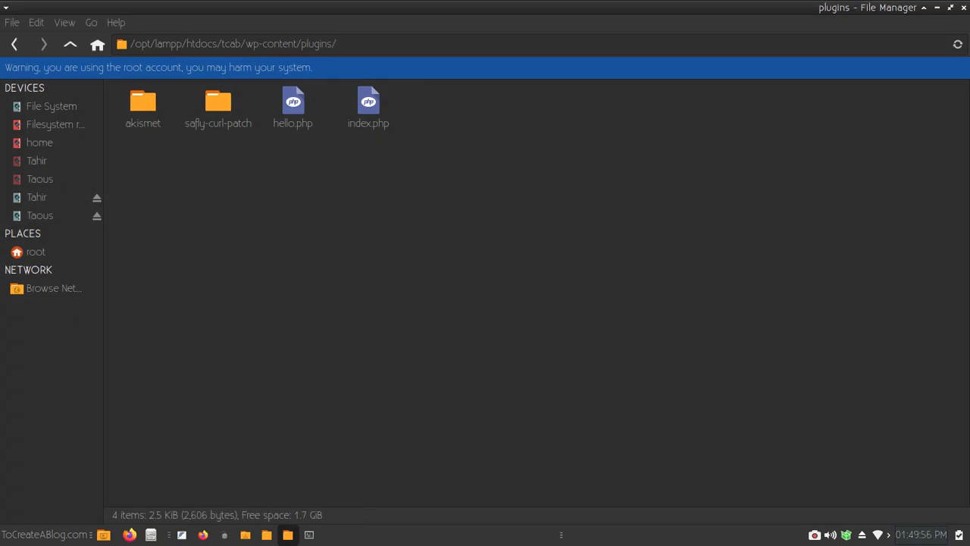
key(alt+Tab)
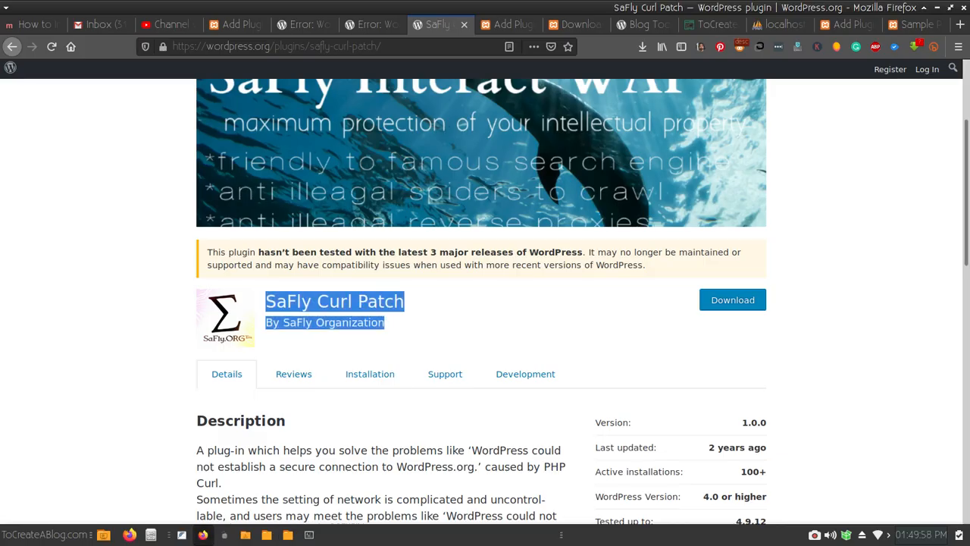
- From the Add Plugins tab, open the site in a new tab and close it again
click(842, 25)
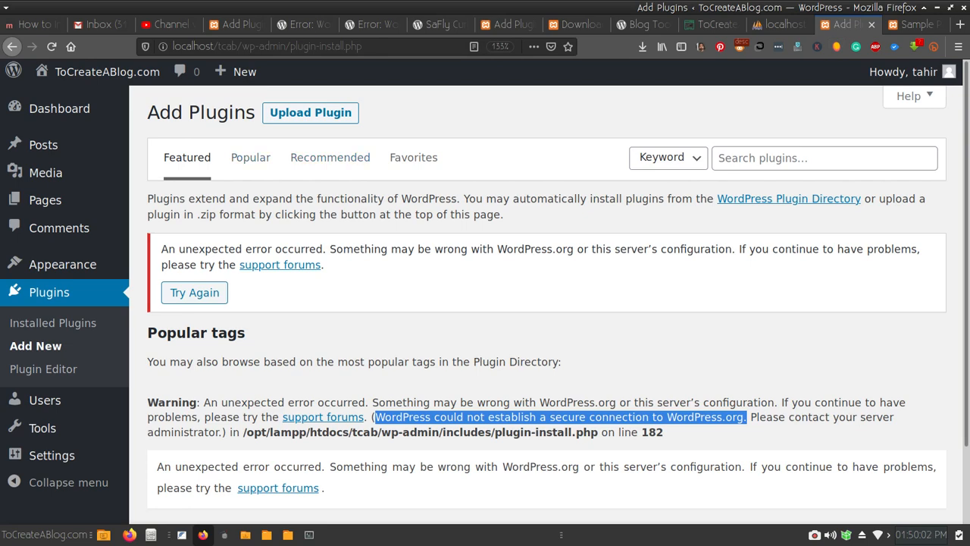
right_click(61, 70)
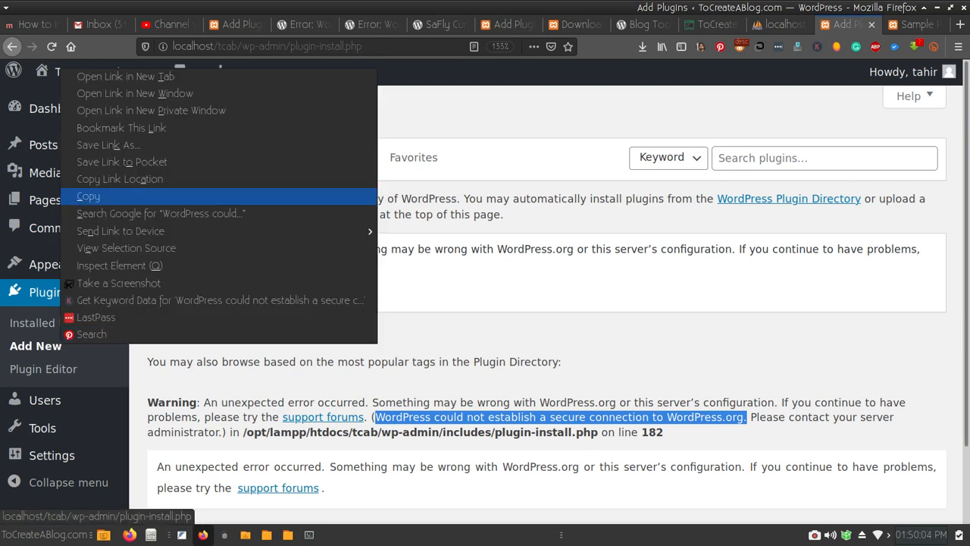
click(85, 76)
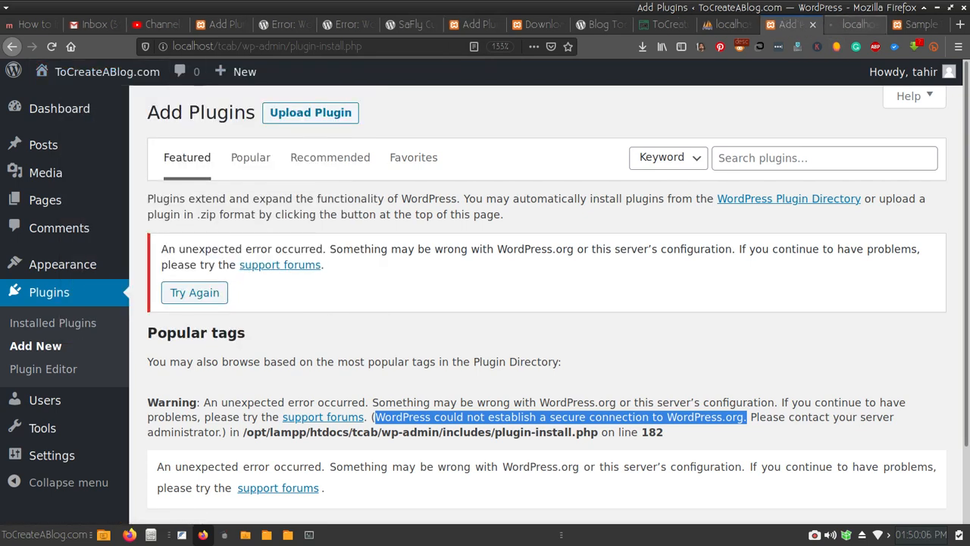
click(852, 25)
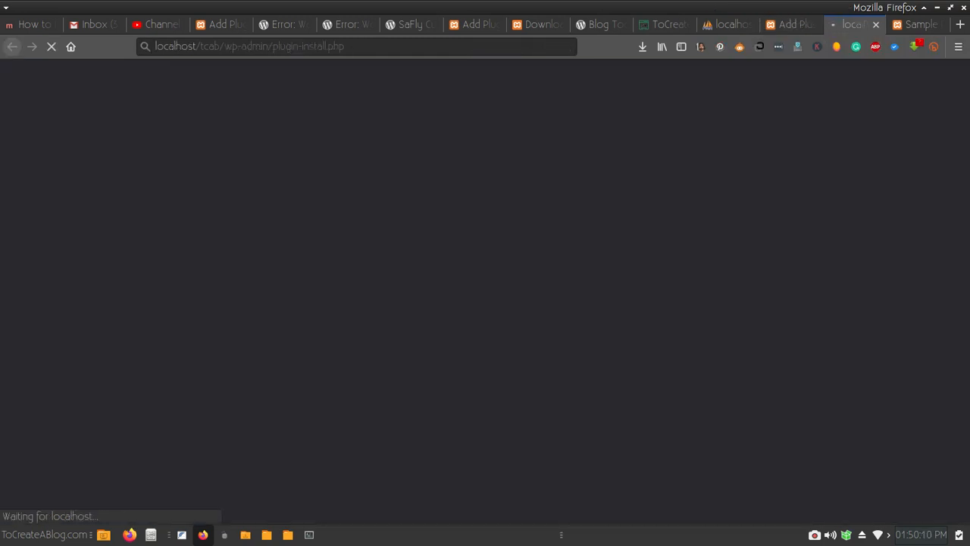
key(ctrl+w)
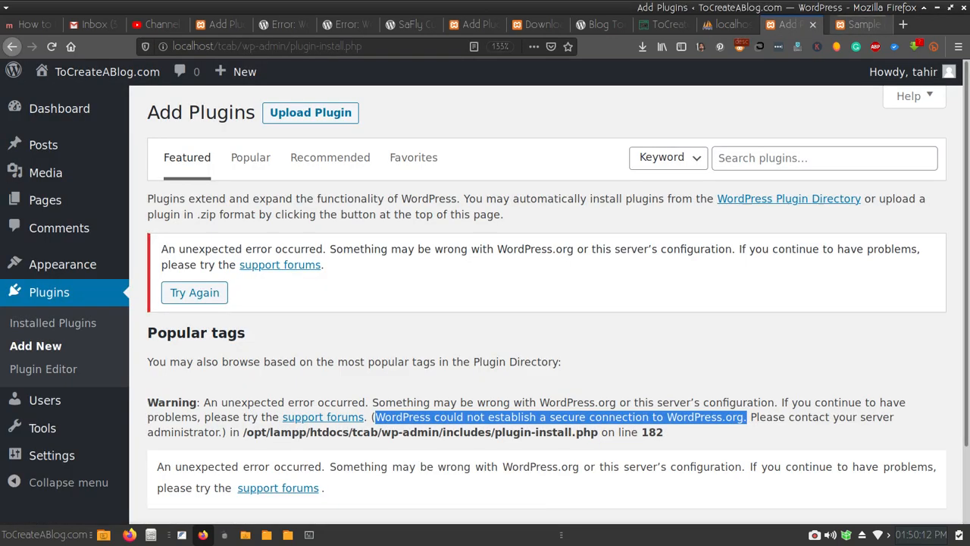
- Open Installed Plugins in a new tab and switch to it
right_click(78, 323)
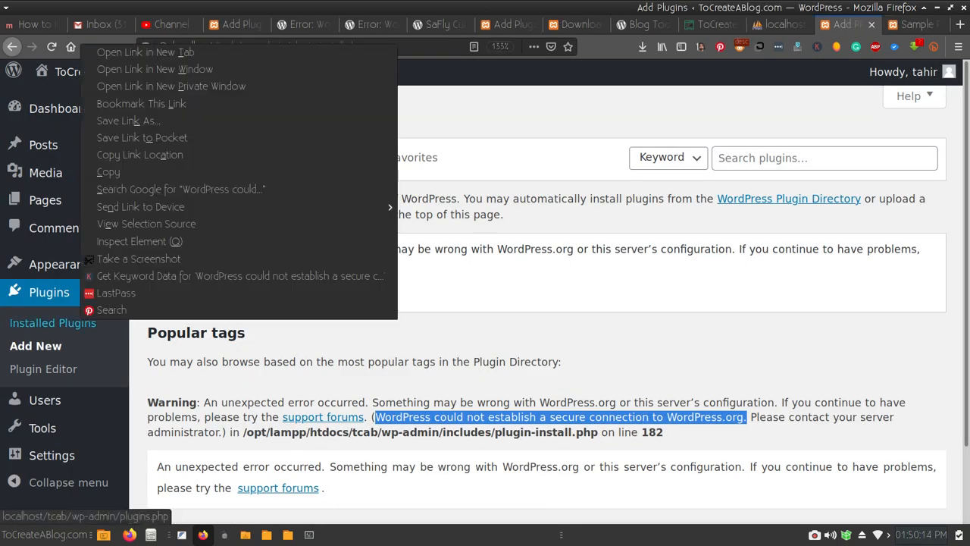
click(152, 49)
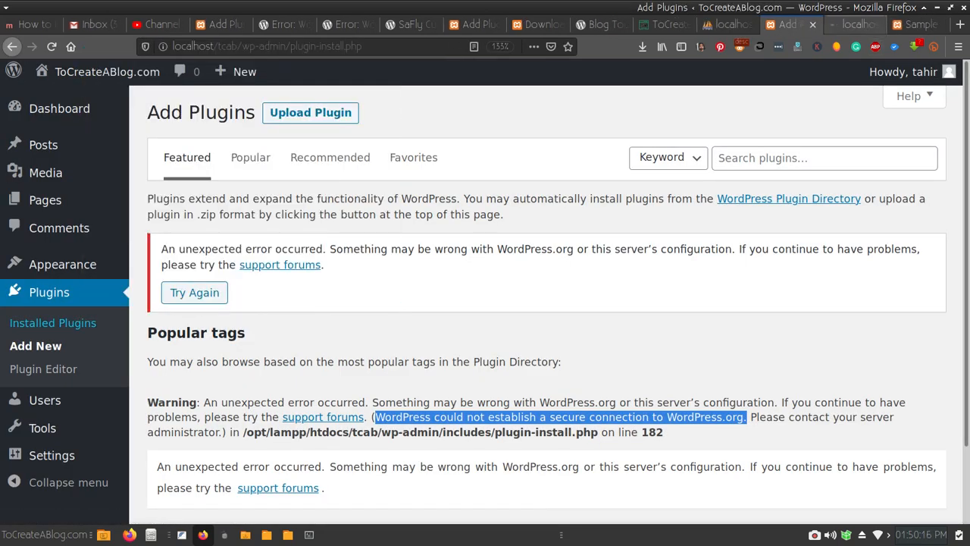
click(855, 25)
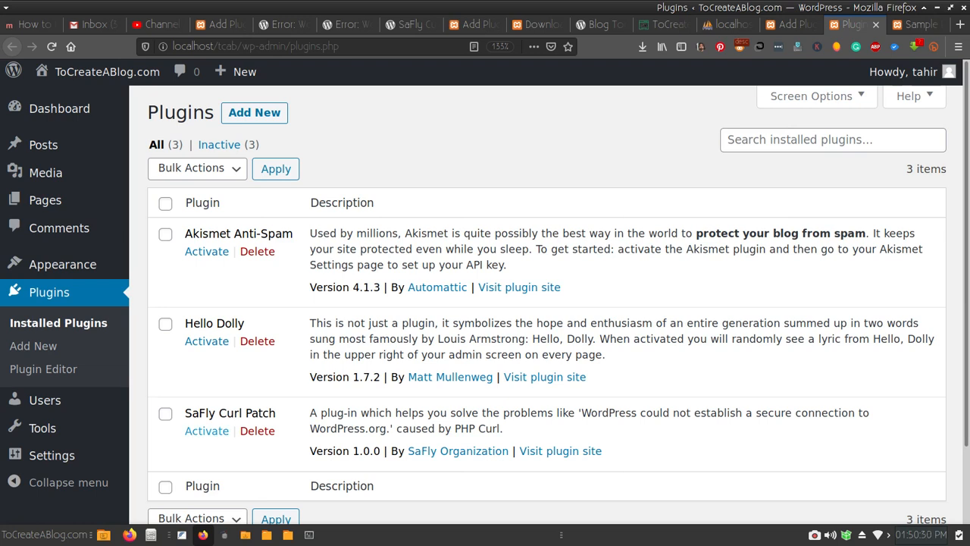
- Activate the SaFly Curl Patch plugin from the WordPress Plugins page
click(206, 431)
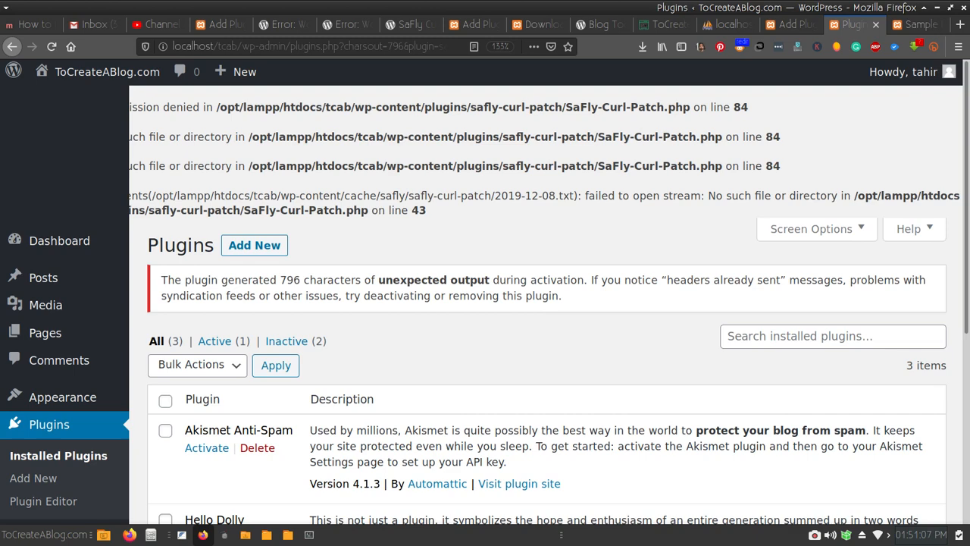
- Copy the define( 'FS_METHOD', 'direct' ); line from the Text File.txt notes in FeatherPad
click(182, 535)
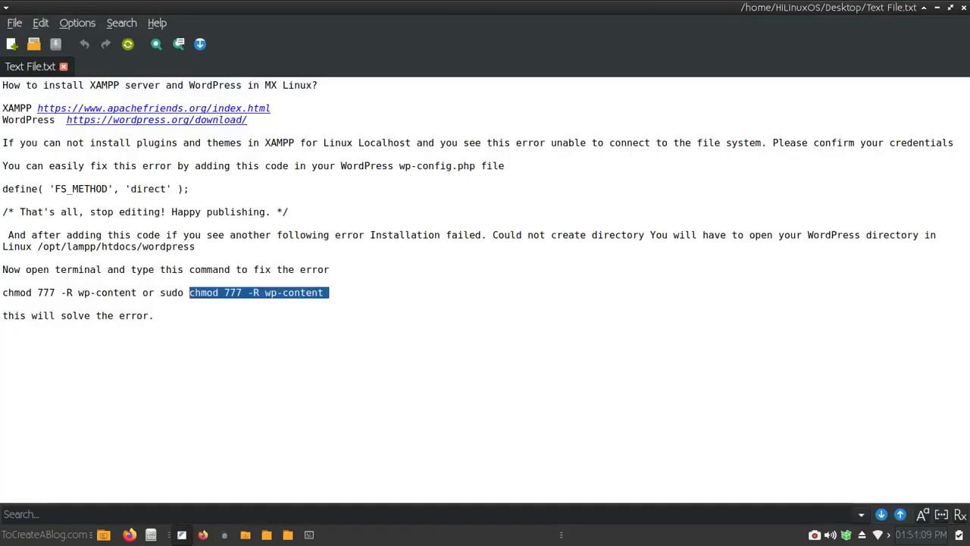
click(203, 246)
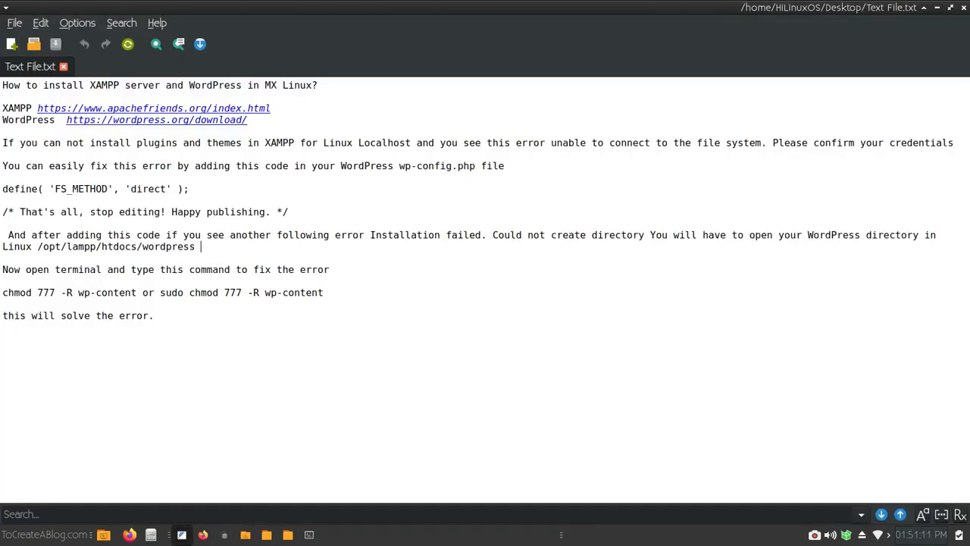
scroll(203, 246, up, 2)
scroll(203, 247, up, 1)
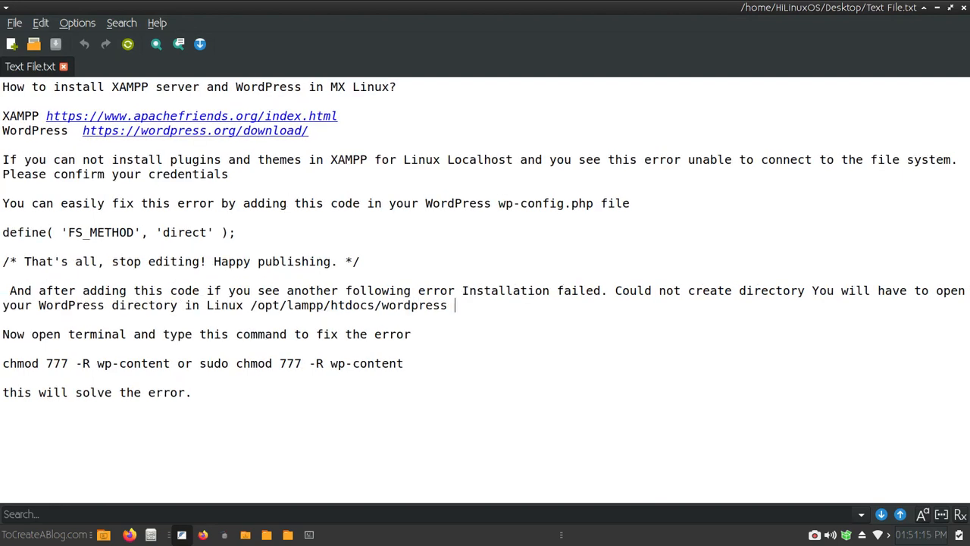
drag(244, 232, 2, 232)
key(ctrl+c)
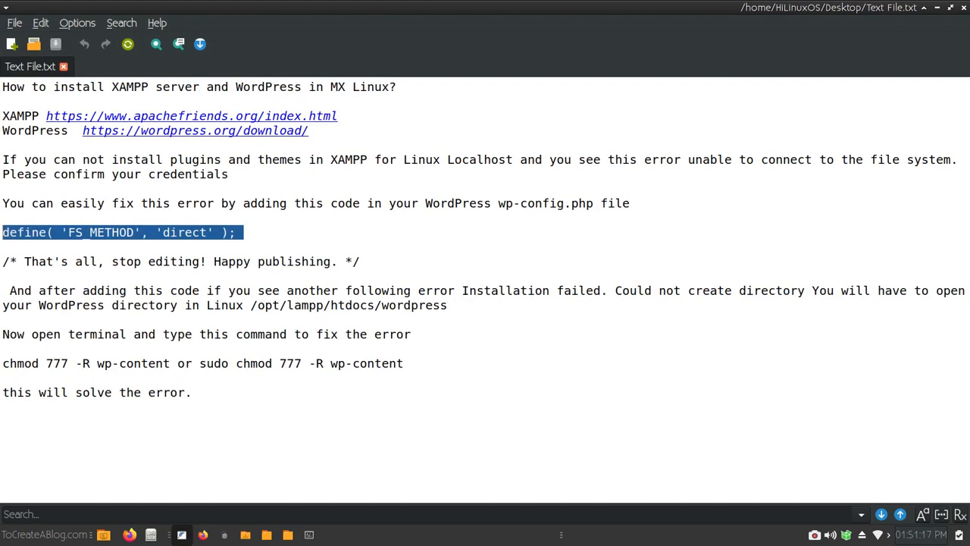
right_click(3, 234)
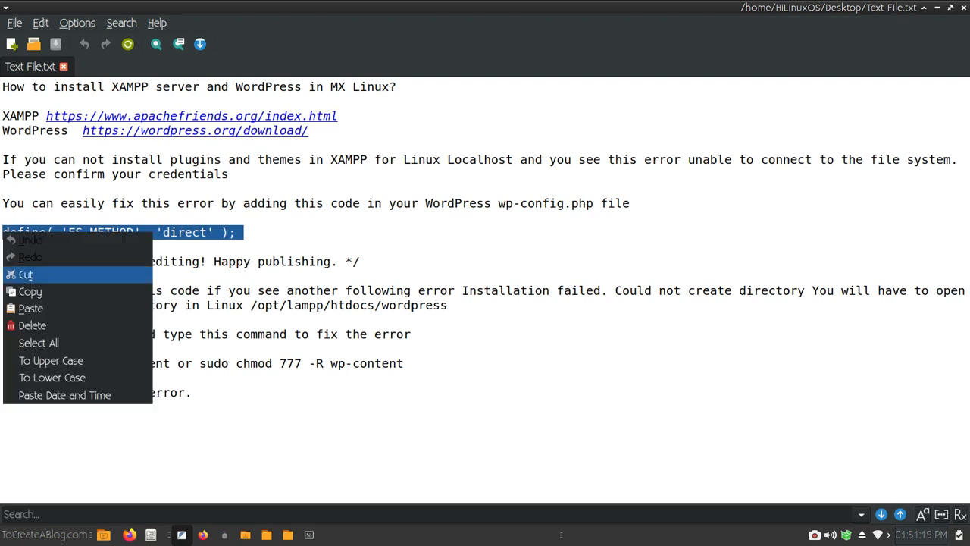
click(30, 292)
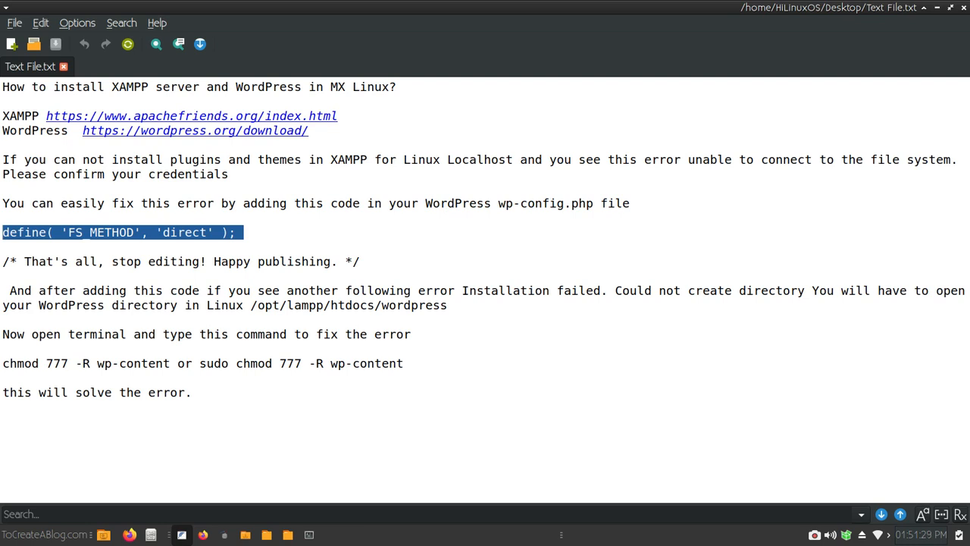
- Open wp-config.php from /opt/lampp/htdocs/tcab in FeatherPad and scroll down to the WP_DEBUG line
click(288, 534)
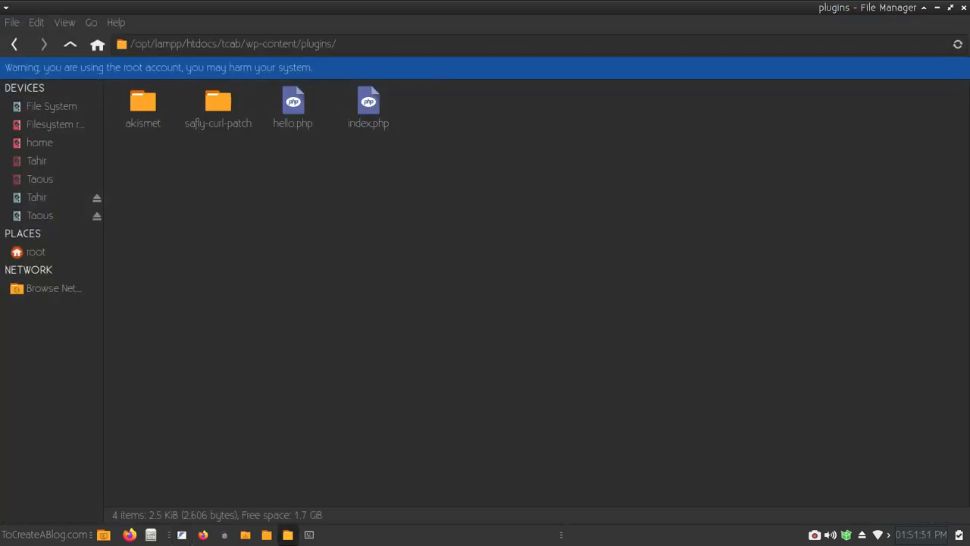
click(14, 43)
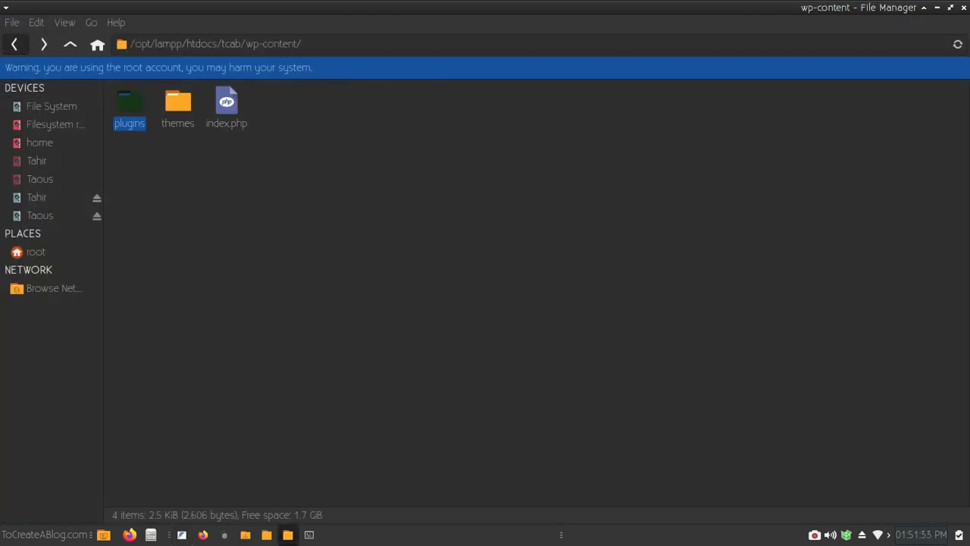
click(14, 44)
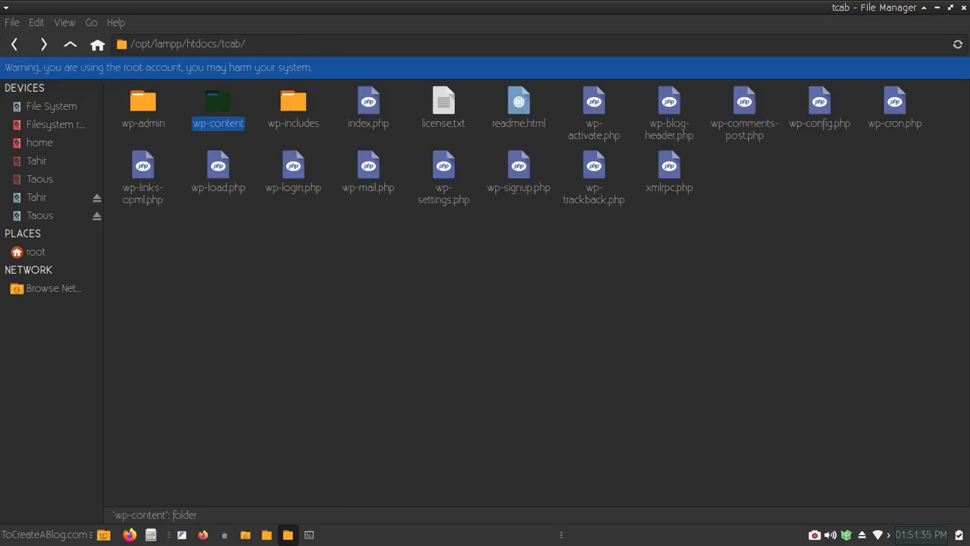
drag(246, 44, 224, 44)
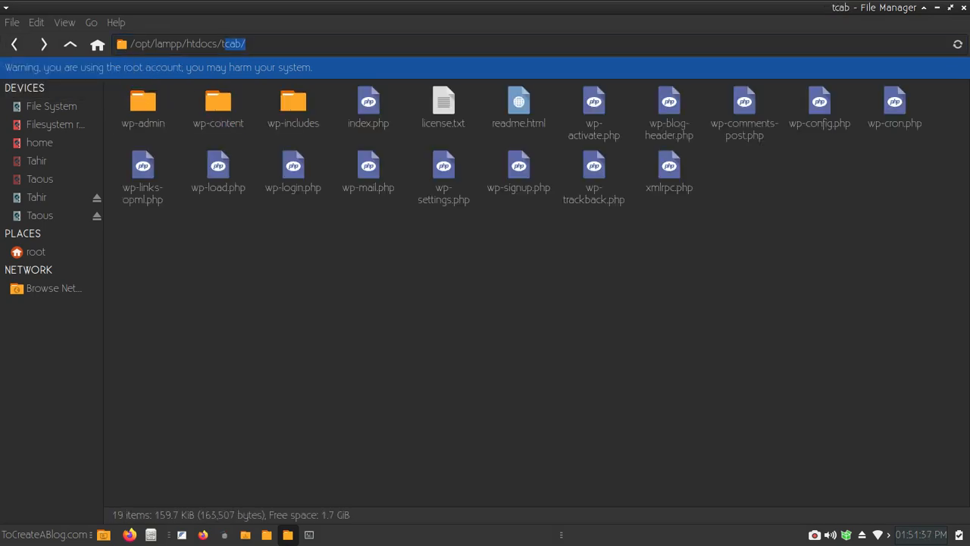
double_click(820, 104)
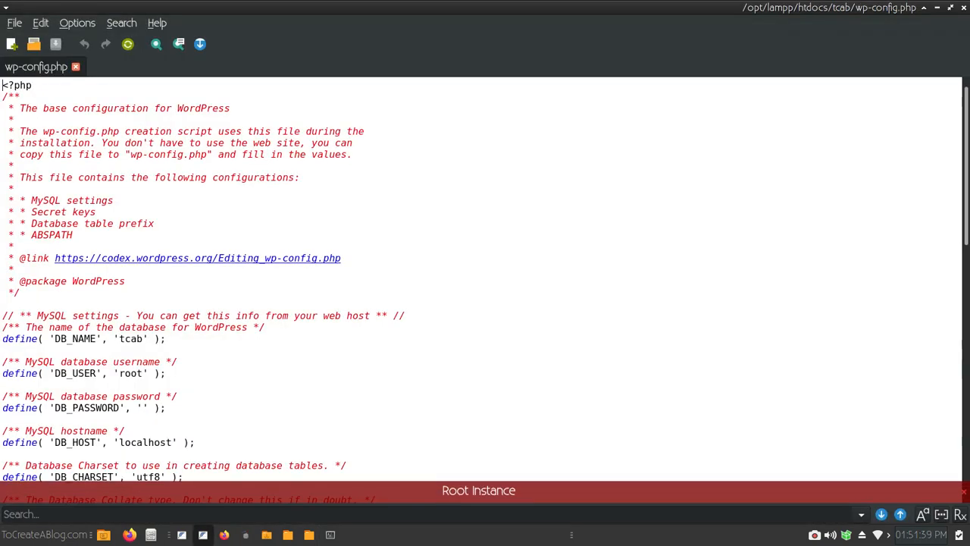
drag(967, 213, 967, 462)
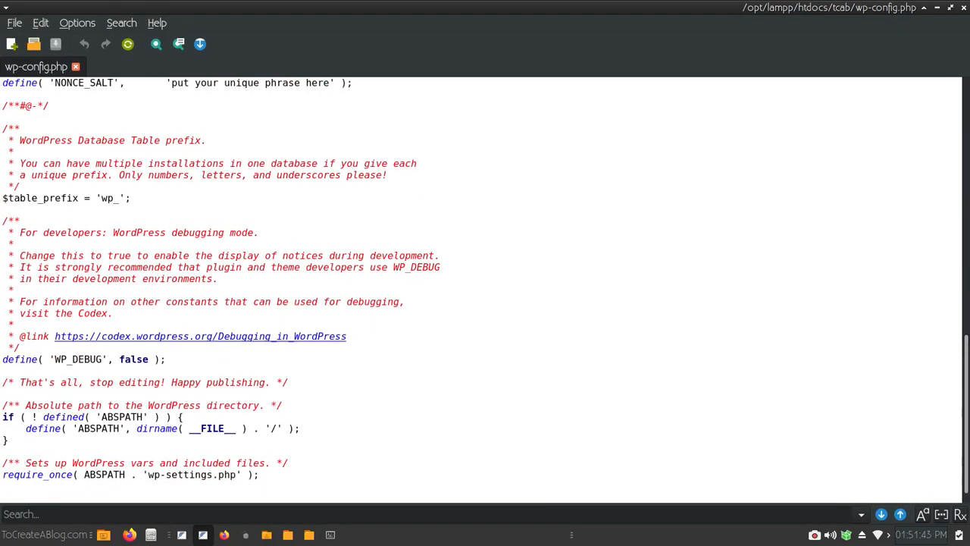
- Paste define( 'FS_METHOD', 'direct' ); on a new line below the WP_DEBUG definition
drag(2, 360, 166, 359)
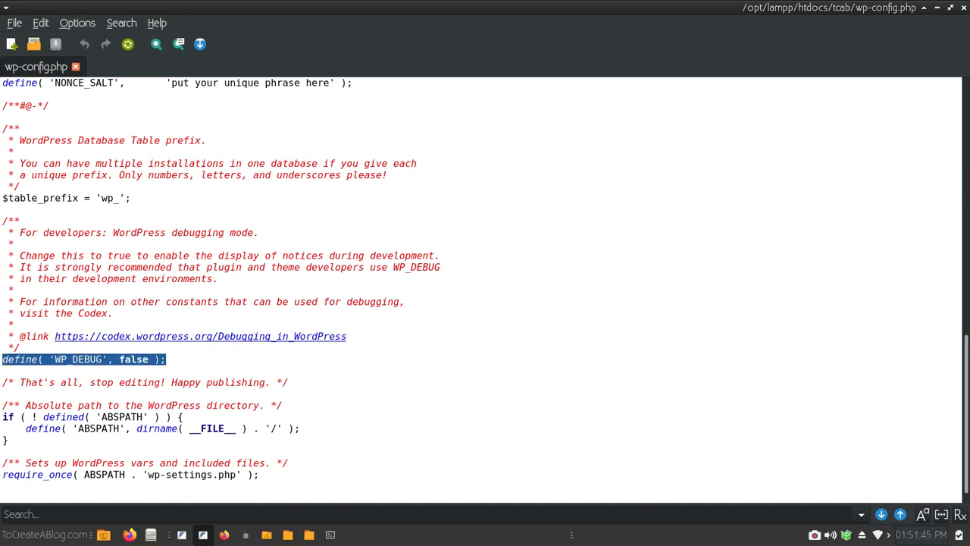
key(End)
key(Return)
key(Return)
key(ctrl+v)
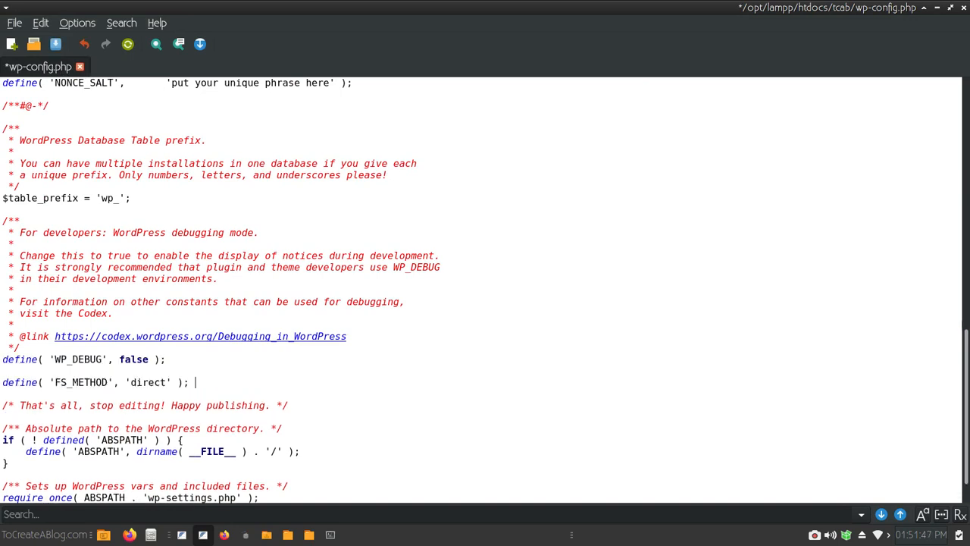
- Save wp-config.php and close the editor, back in the tcab folder
key(ctrl+s)
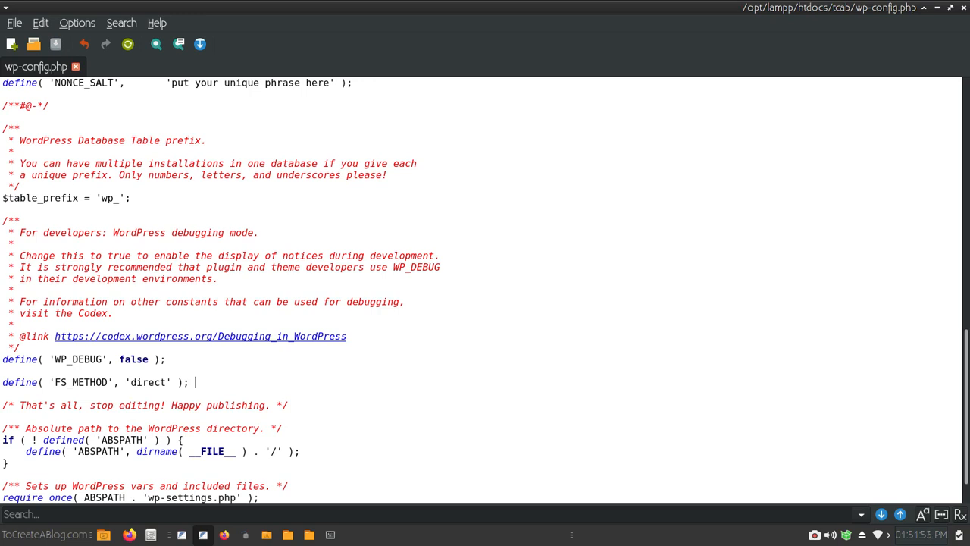
key(alt+F4)
key(Escape)
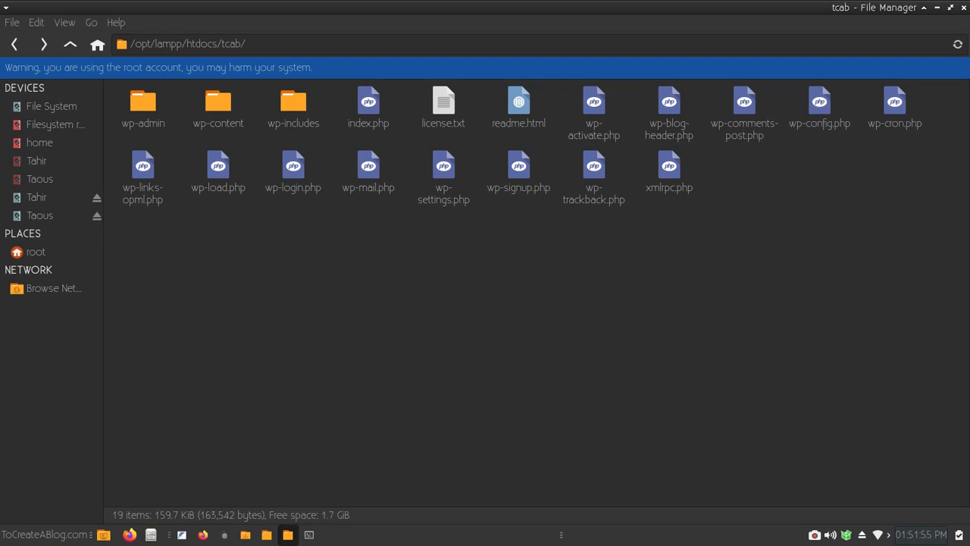
- Copy the chmod 777 -R wp-content command from the Text File.txt notes
click(182, 535)
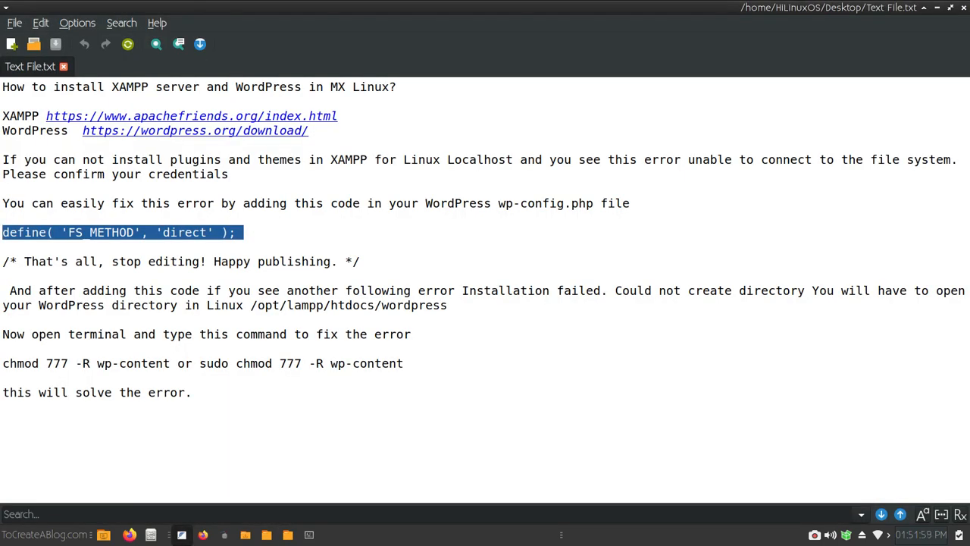
drag(404, 363, 235, 363)
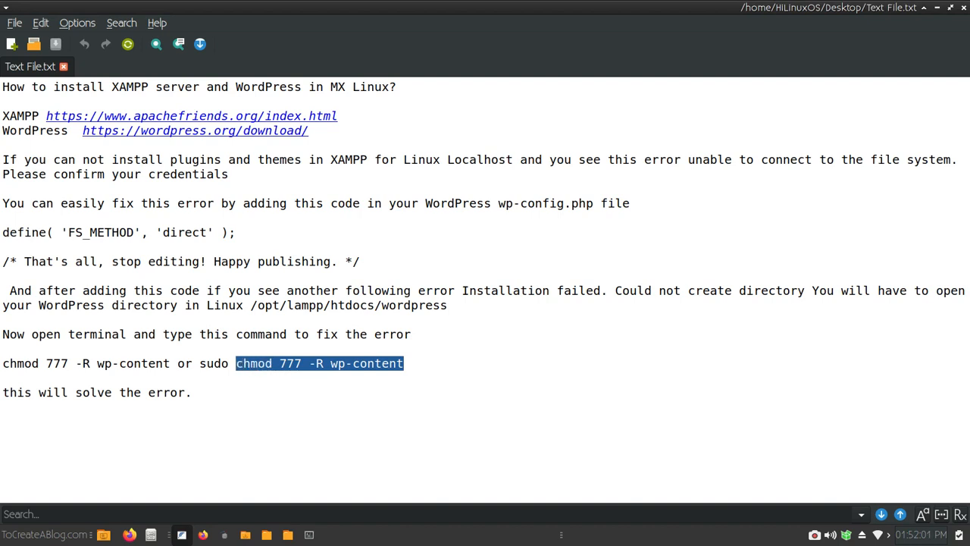
right_click(236, 363)
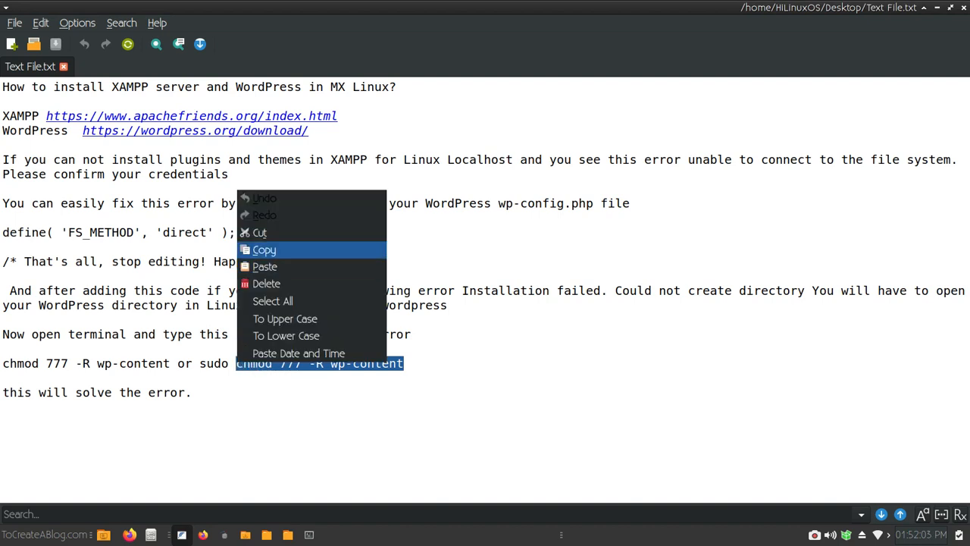
click(264, 249)
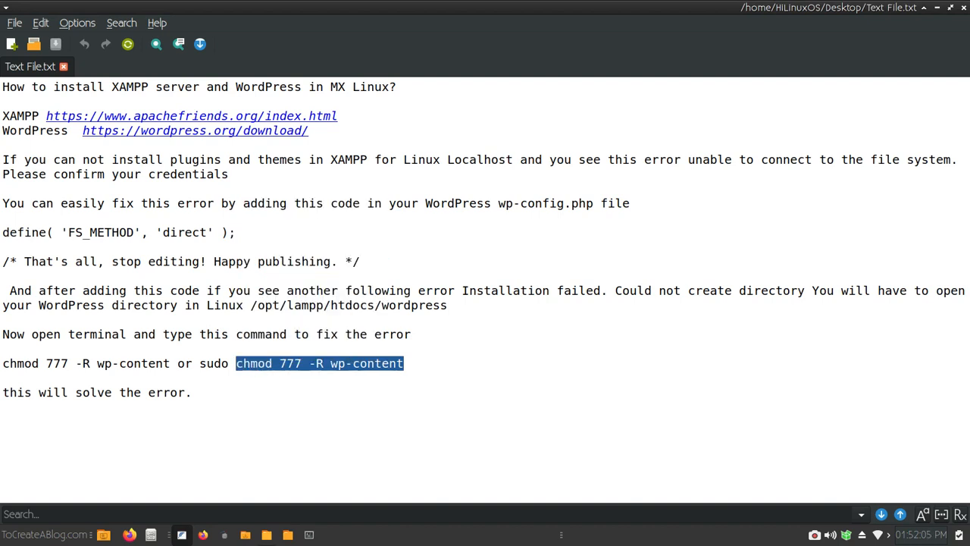
click(288, 534)
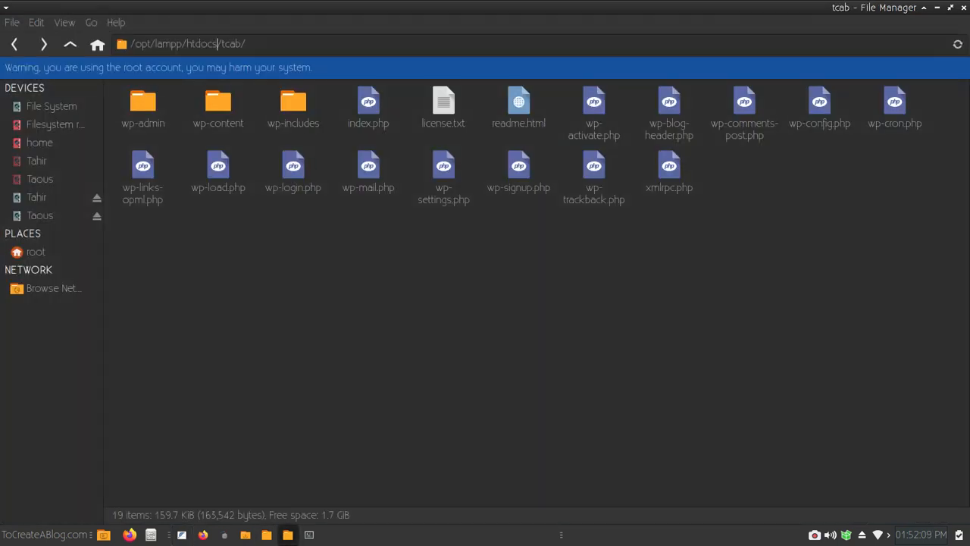
- Run chmod 777 -R wp-content in a terminal opened at /opt/lampp/htdocs/tcab, then close it
drag(217, 43, 246, 43)
right_click(250, 260)
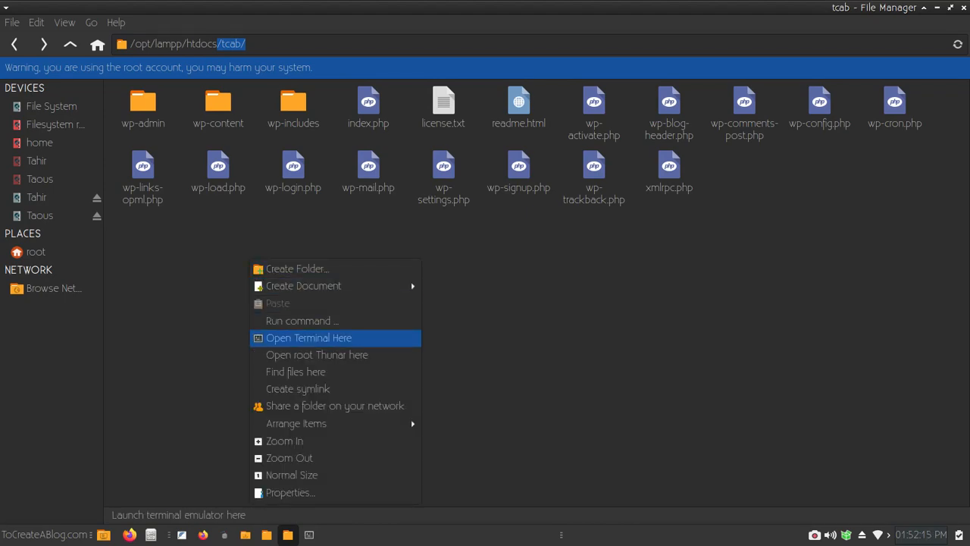
click(308, 337)
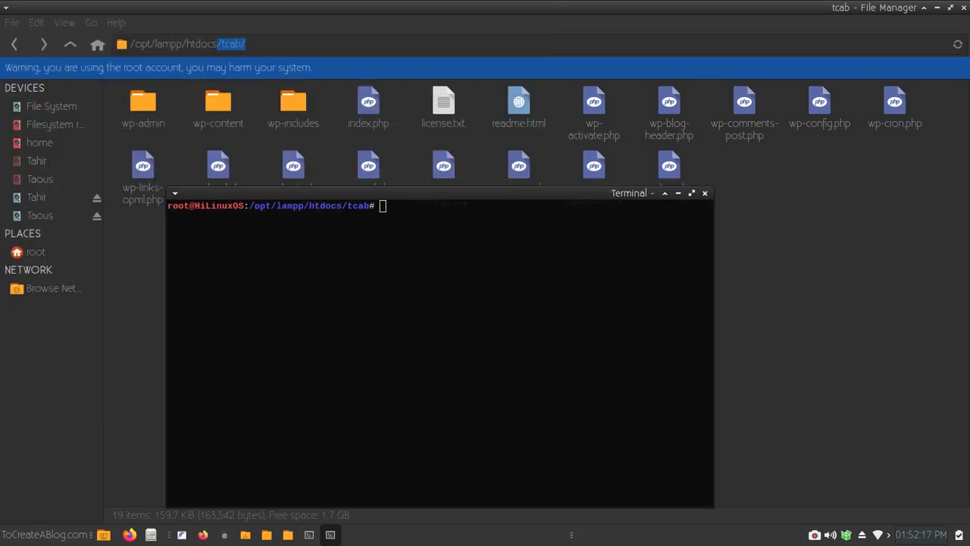
drag(372, 221, 259, 221)
click(258, 222)
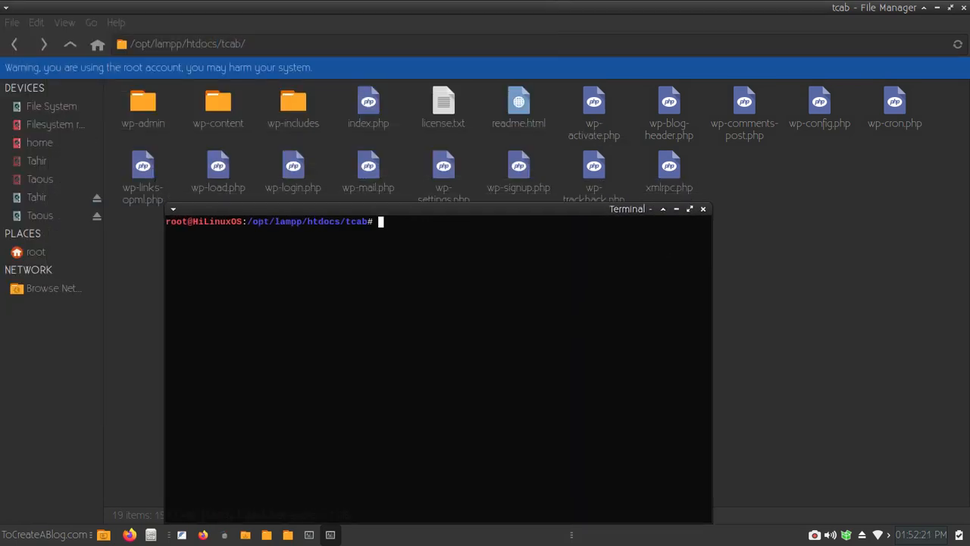
key(ctrl+shift+v)
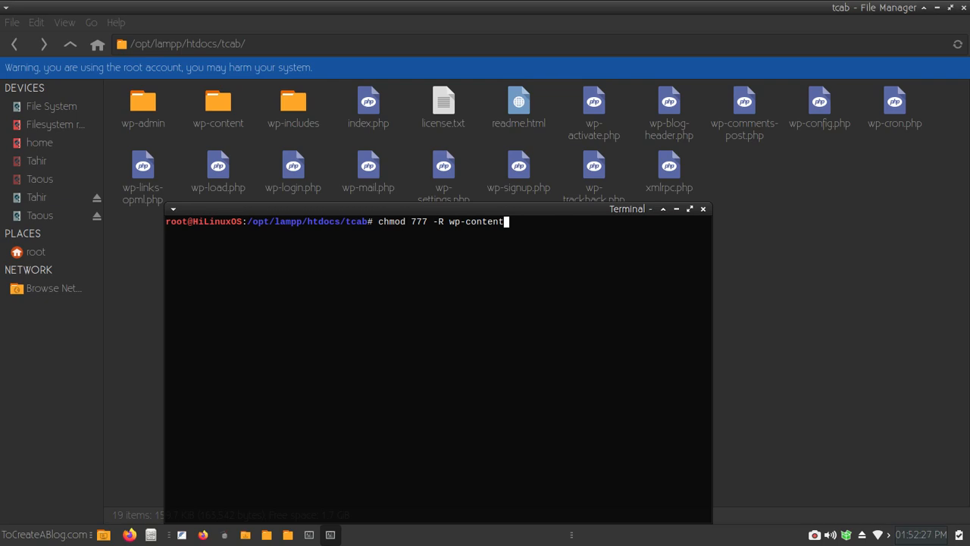
key(Return)
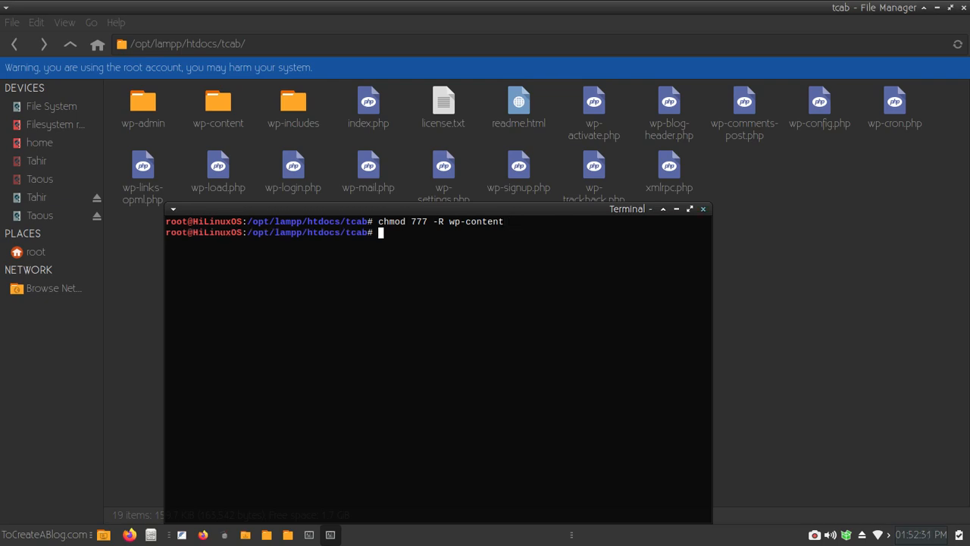
click(704, 209)
- Reload the WordPress Plugins page in Firefox and reset its zoom to default
key(alt+Tab)
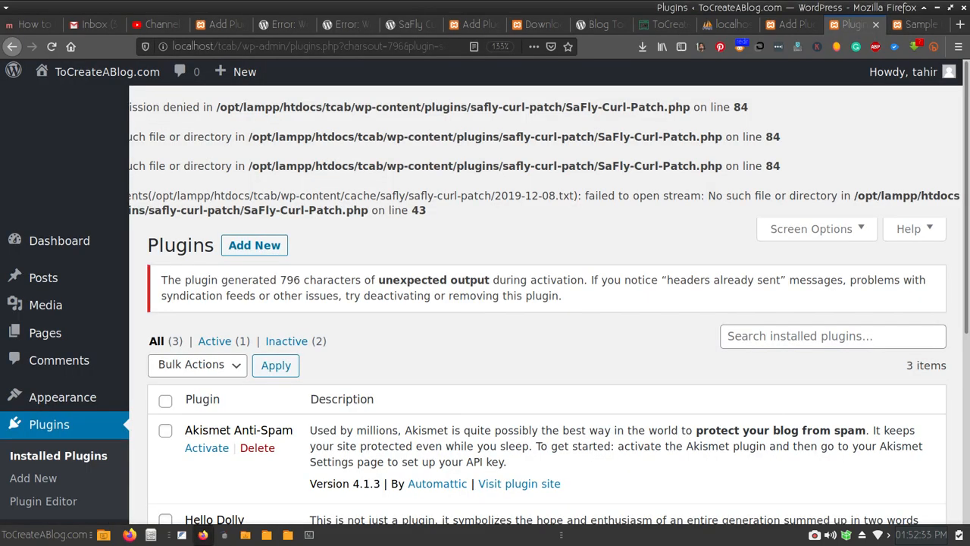
key(F5)
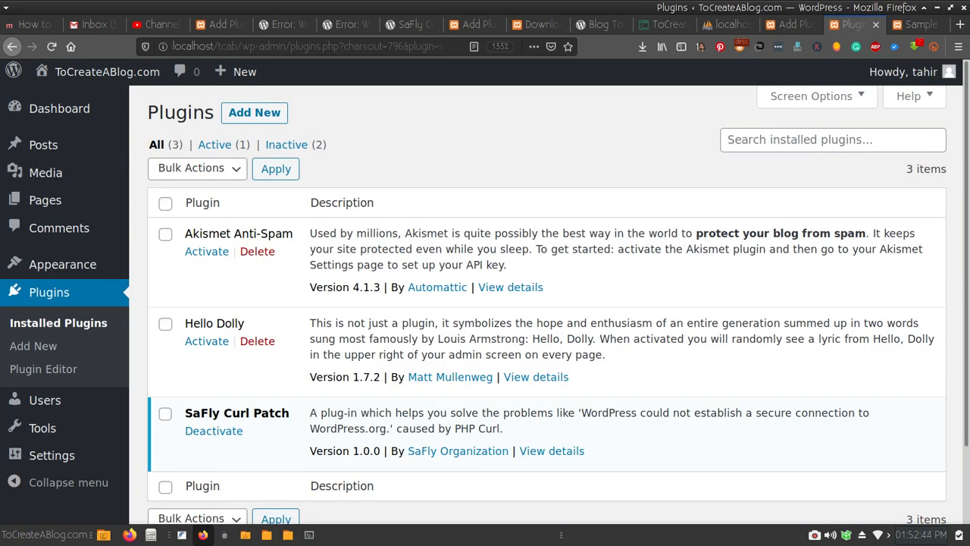
key(ctrl+0)
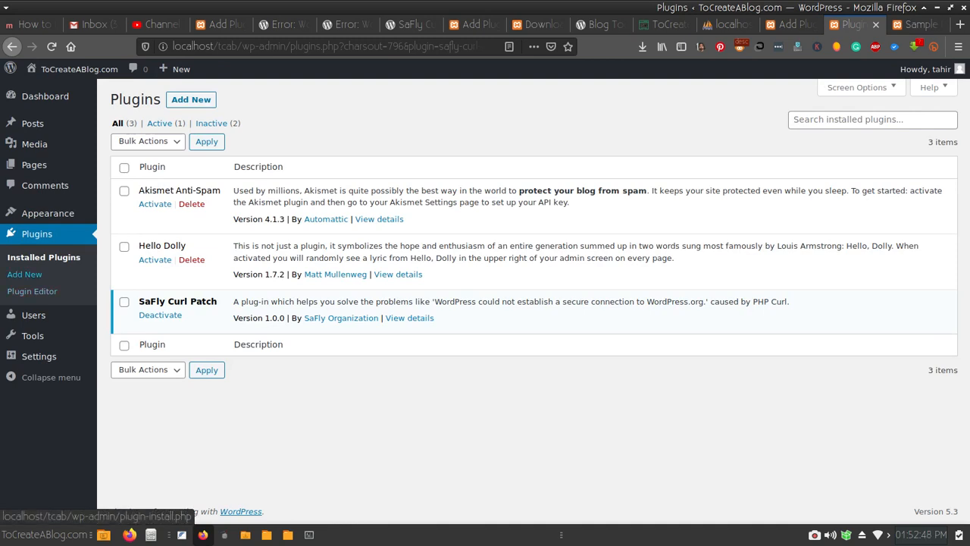
- Install and activate the Health Check & Troubleshooting plugin from Plugins > Add New
click(24, 273)
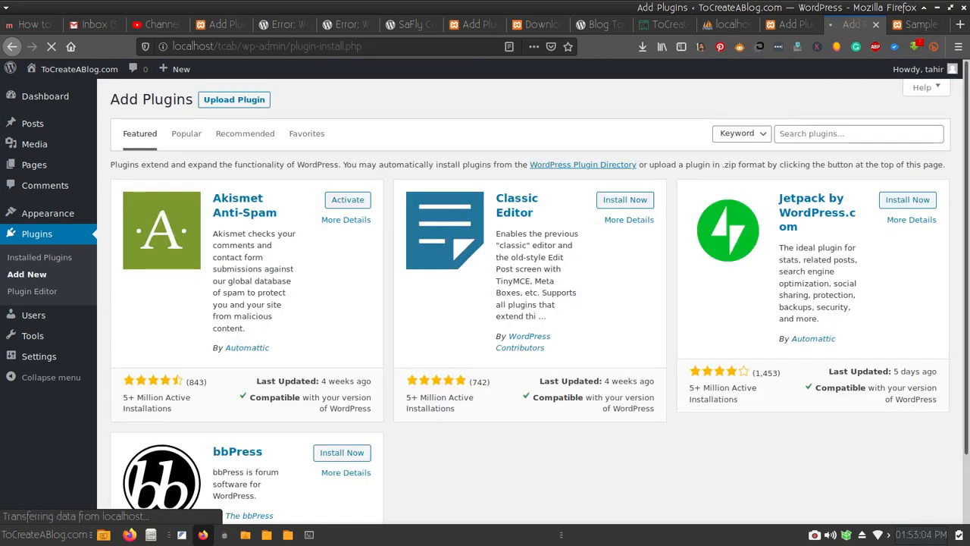
scroll(485, 303, down, 2)
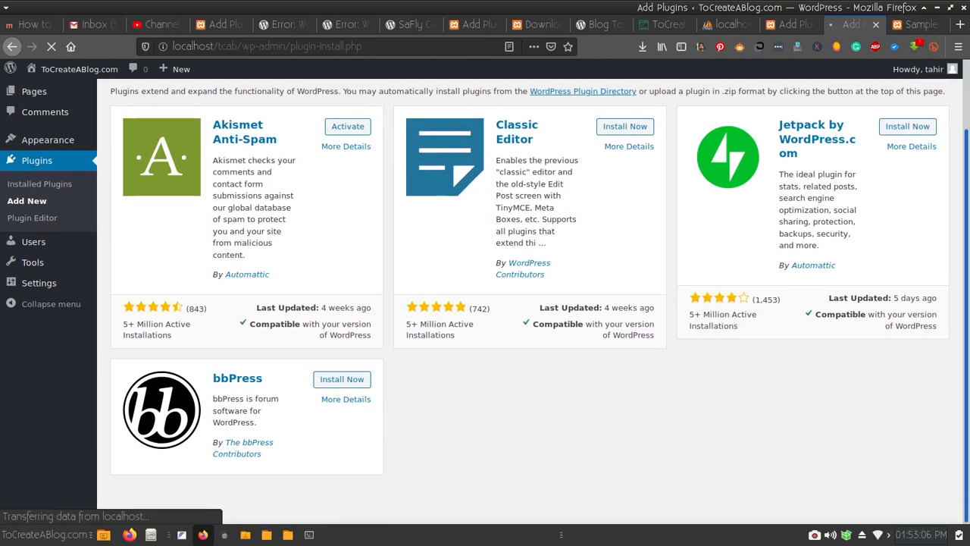
scroll(485, 303, up, 1)
scroll(485, 303, up, 1)
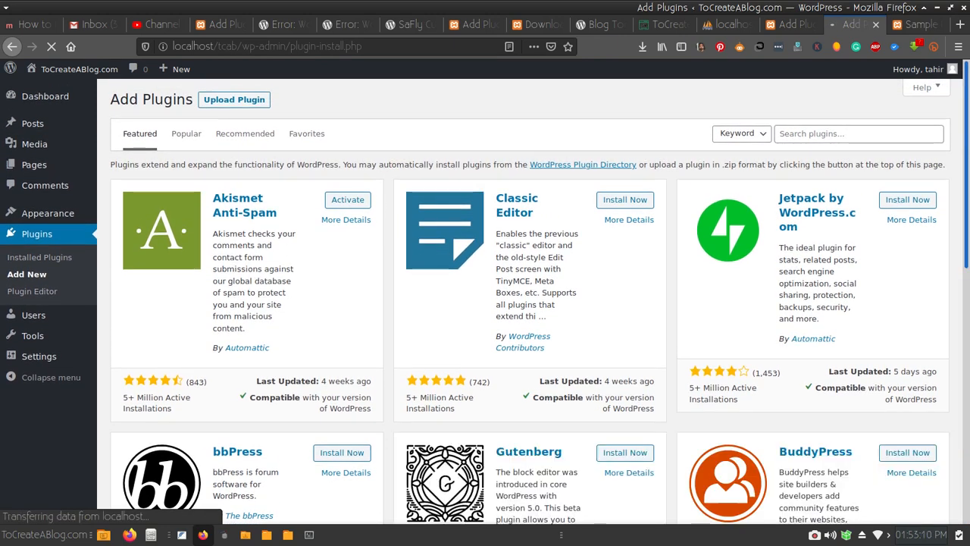
scroll(530, 303, down, 5)
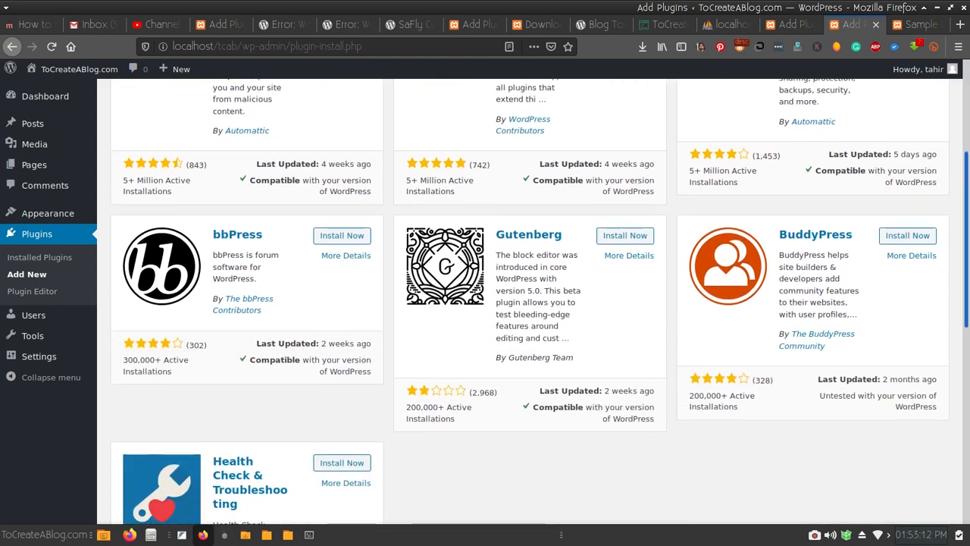
scroll(530, 304, down, 1)
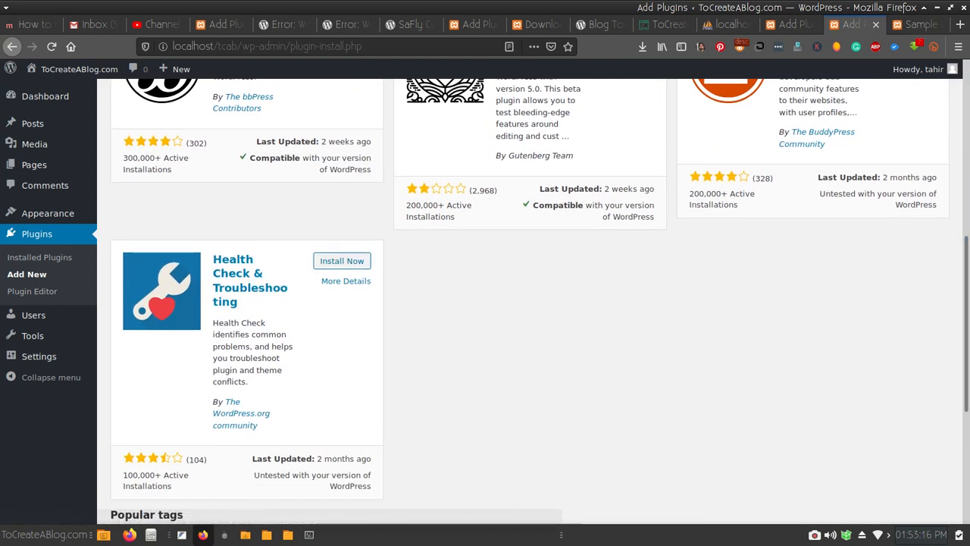
click(342, 261)
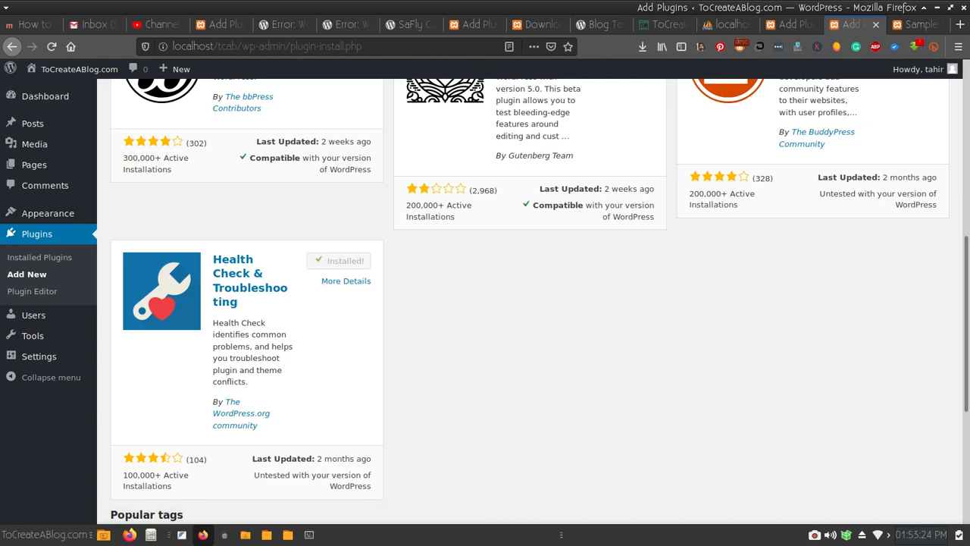
click(347, 261)
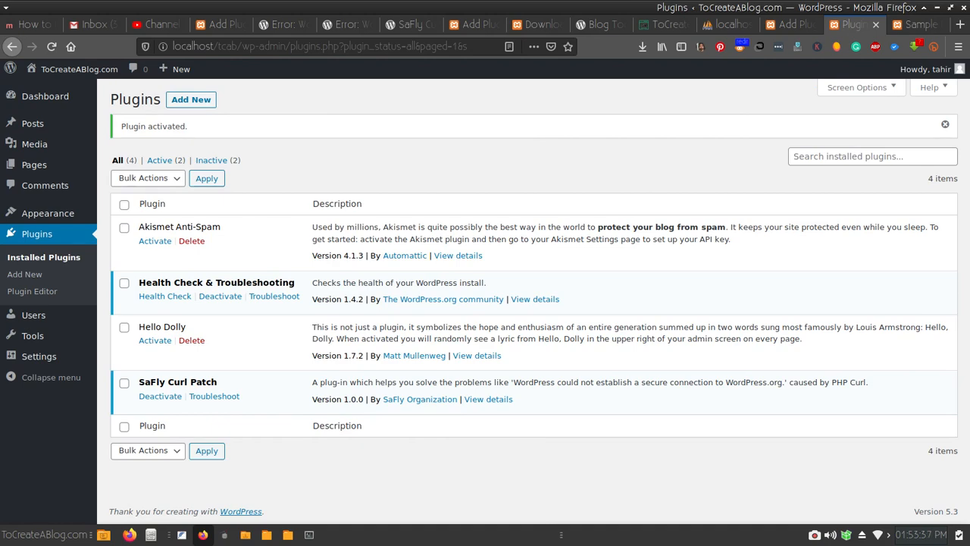
- Delete the Hello Dolly and Akismet Anti-Spam plugins, confirming each deletion
click(192, 340)
key(Return)
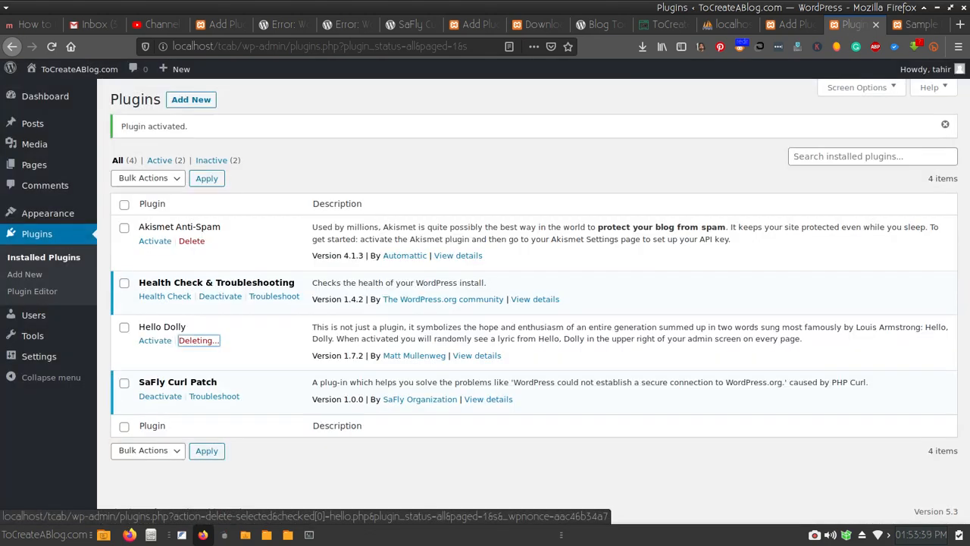
click(192, 240)
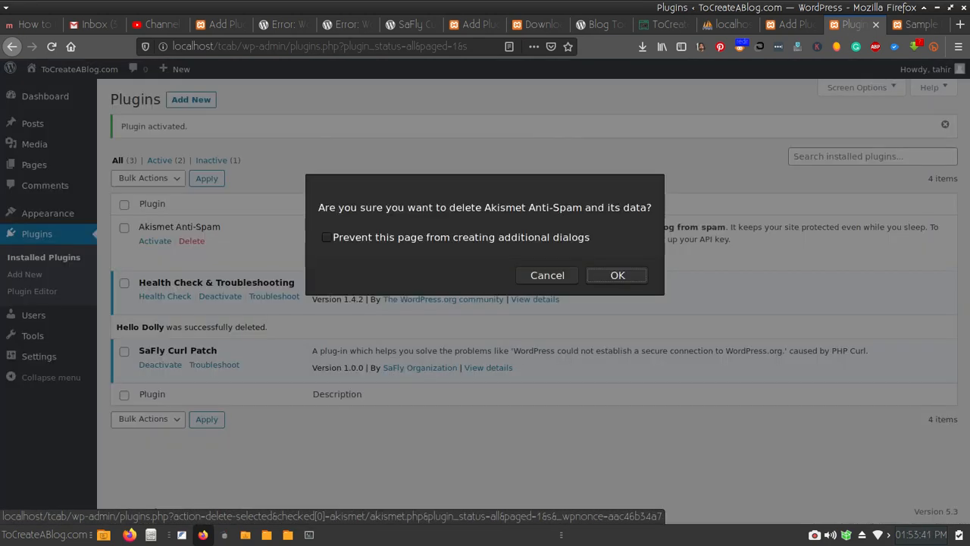
key(Return)
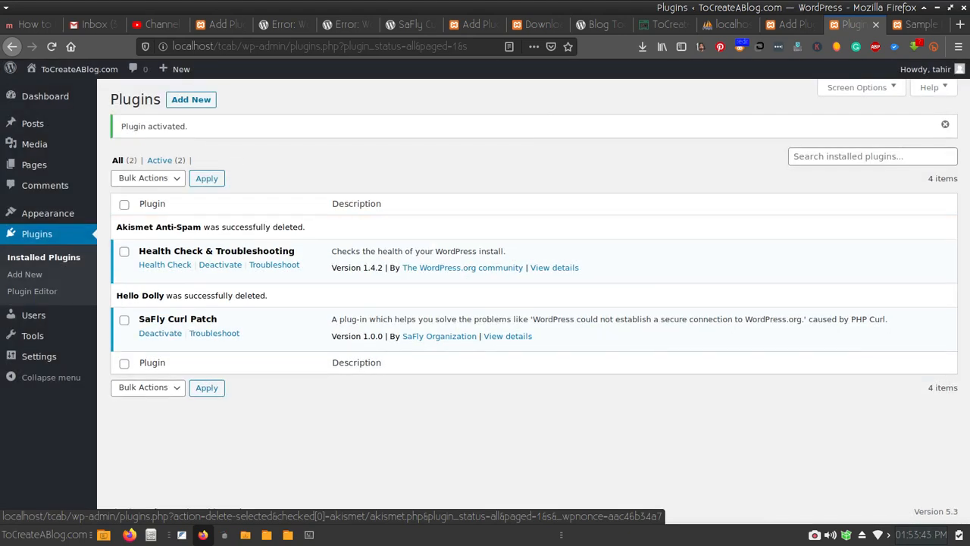